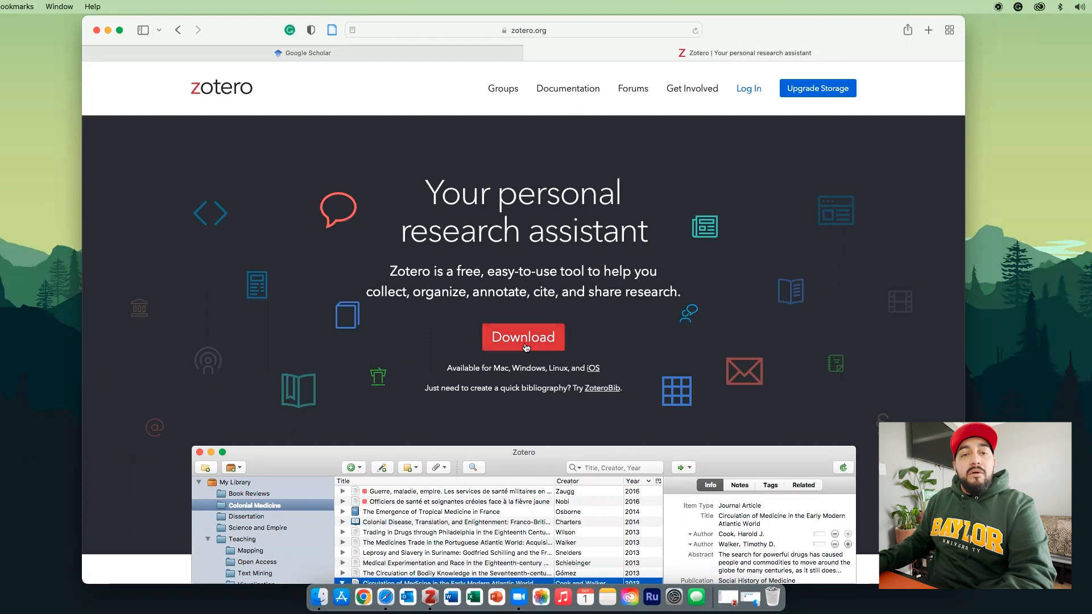
Download Zotero 6 for Mac from zotero.org and open the downloaded Zotero-6.0.15.dmg
click(524, 341)
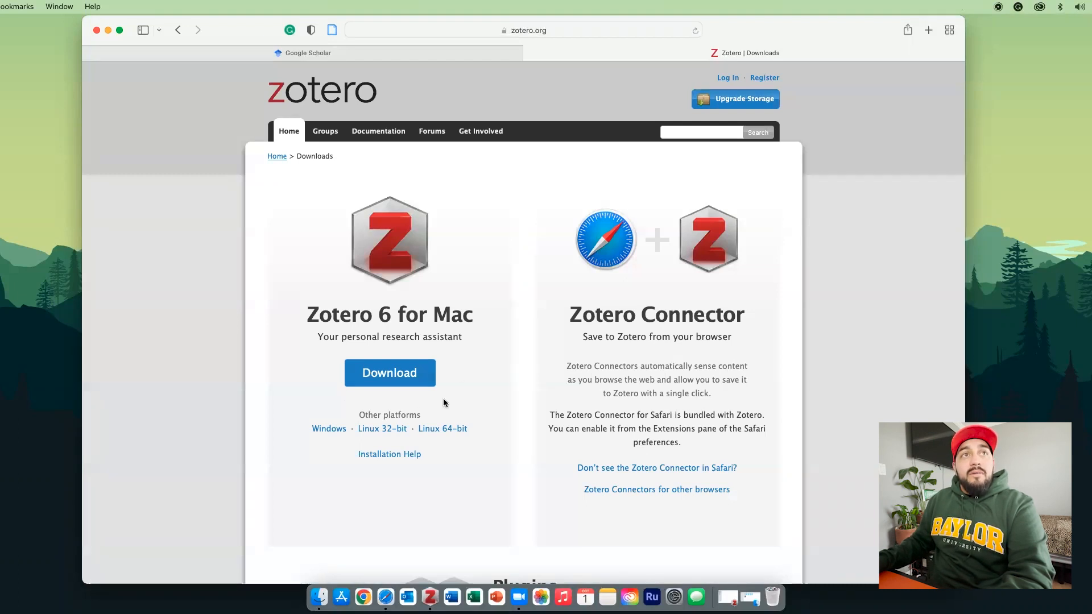
click(404, 377)
click(887, 29)
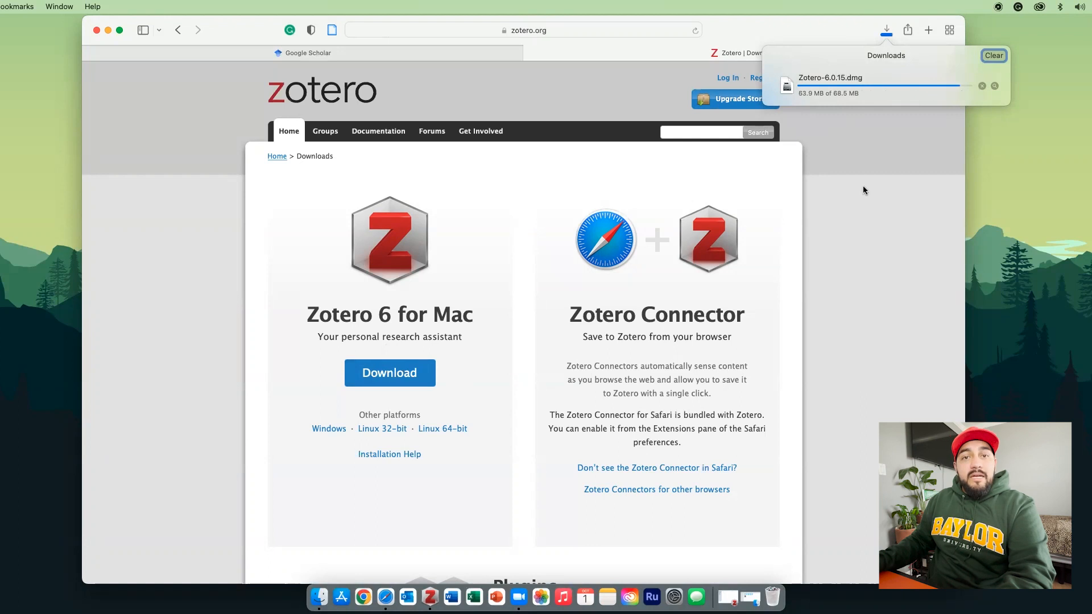
double_click(823, 81)
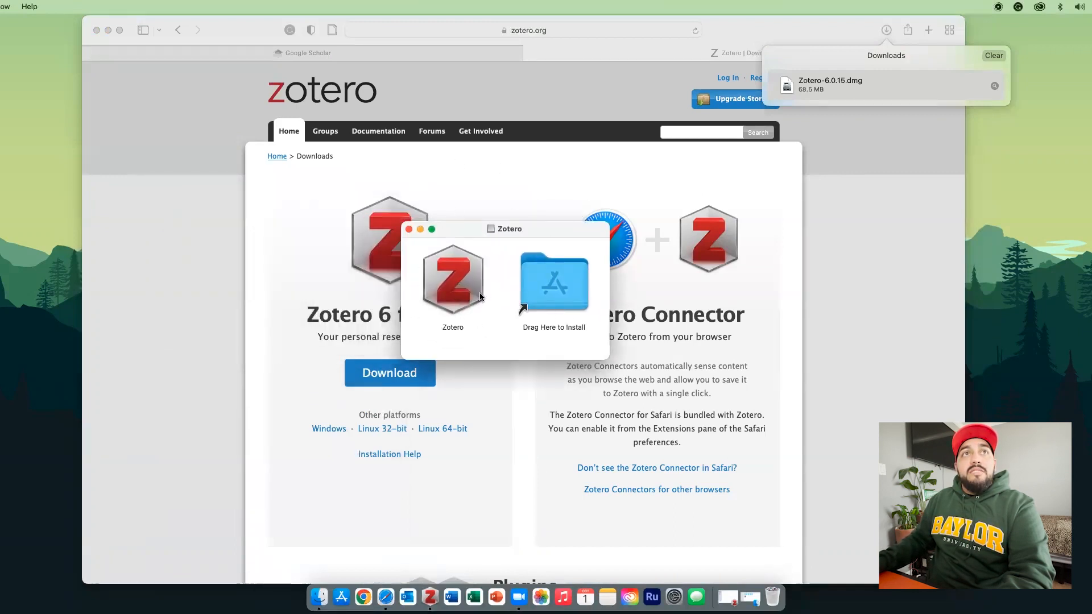
Install Zotero into the Applications folder, close the installer windows and clear the list of downloads
drag(450, 285, 528, 268)
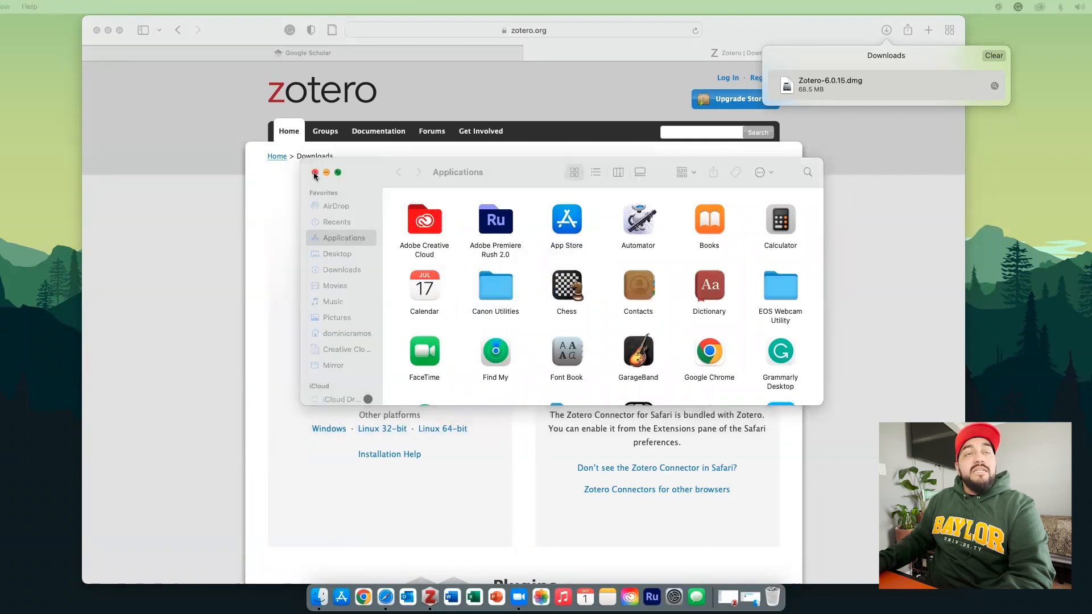
click(314, 172)
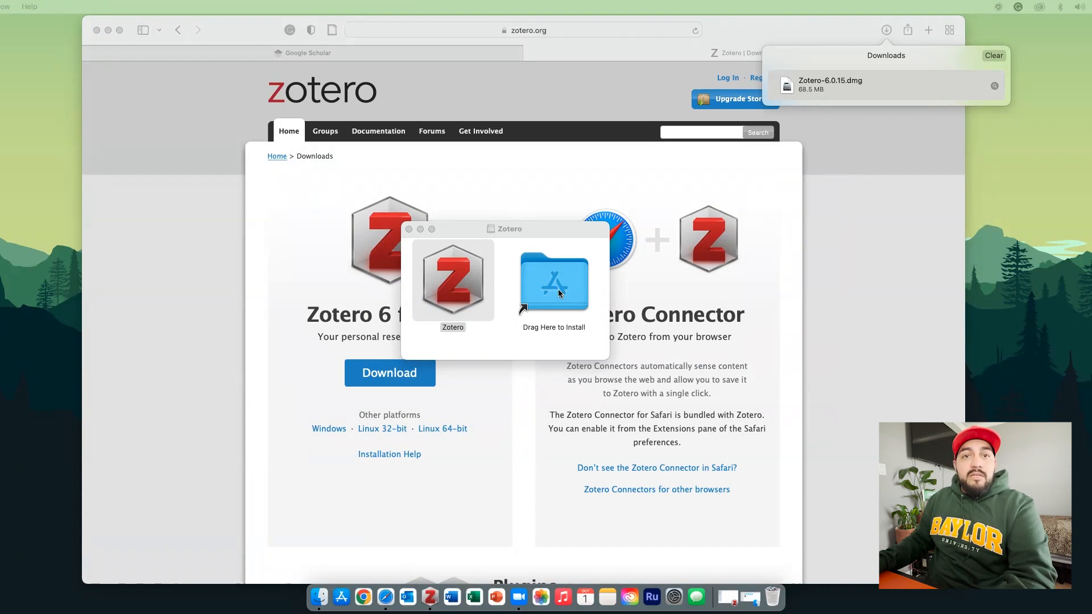
click(409, 229)
click(985, 57)
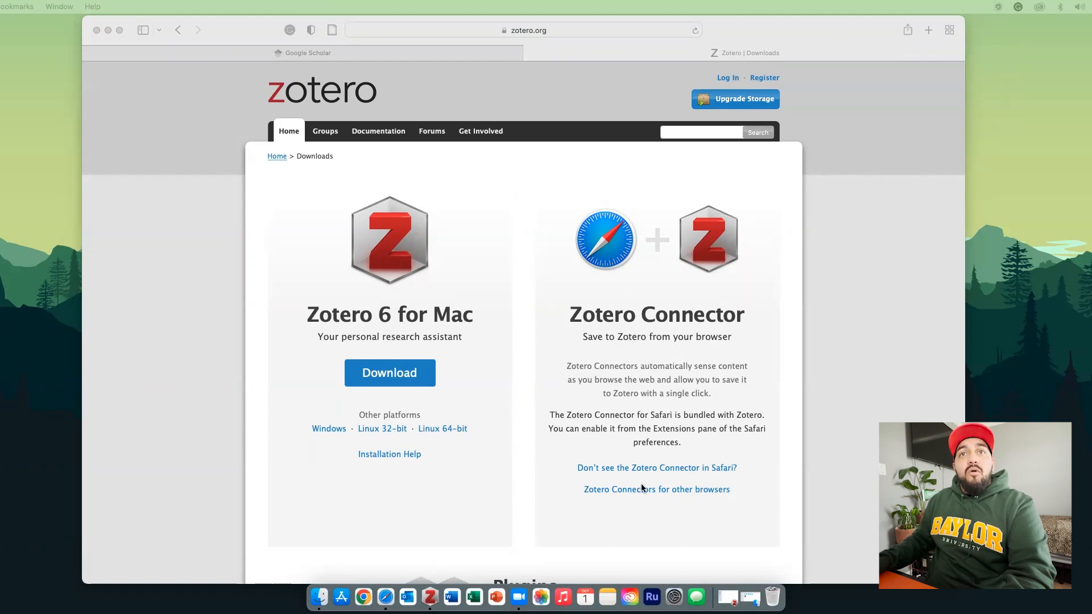
Show the Zotero Connectors for other browsers and review the Chrome, Firefox and Edge options
click(679, 490)
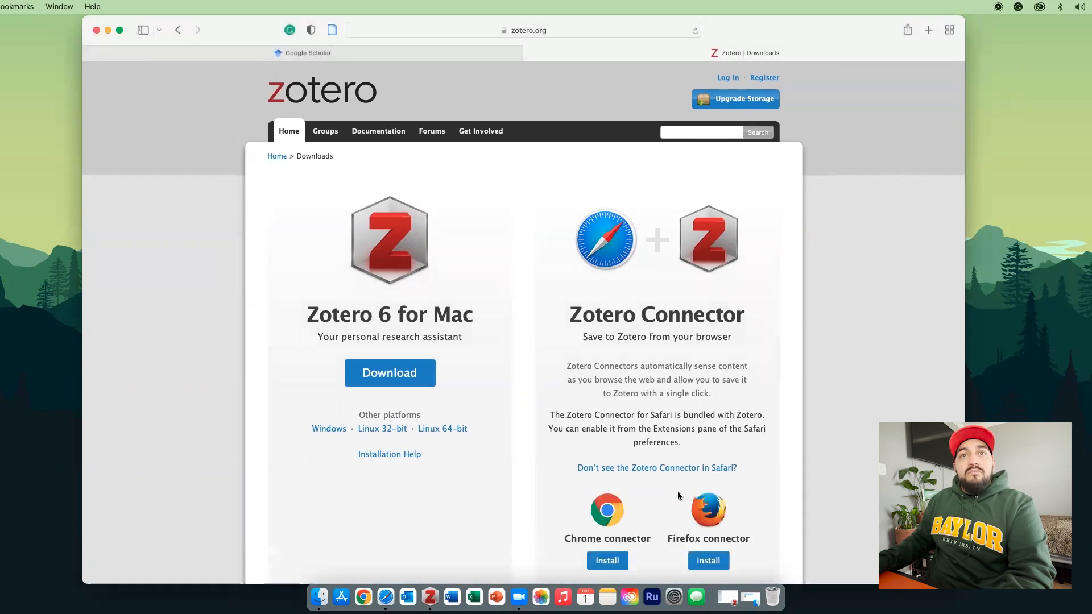
scroll(677, 491, down, 5)
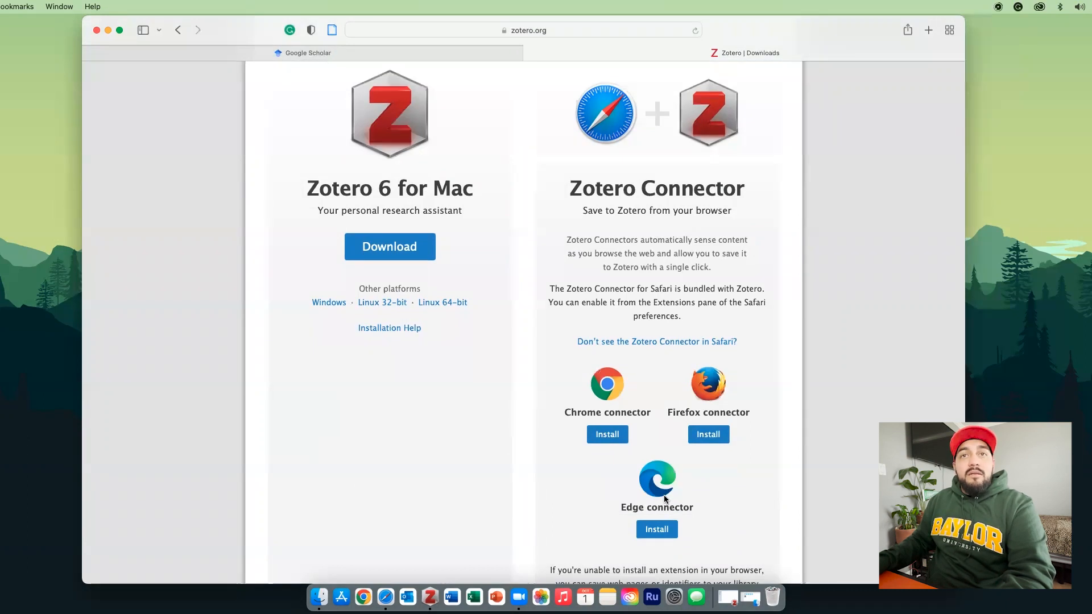
scroll(664, 499, up, 2)
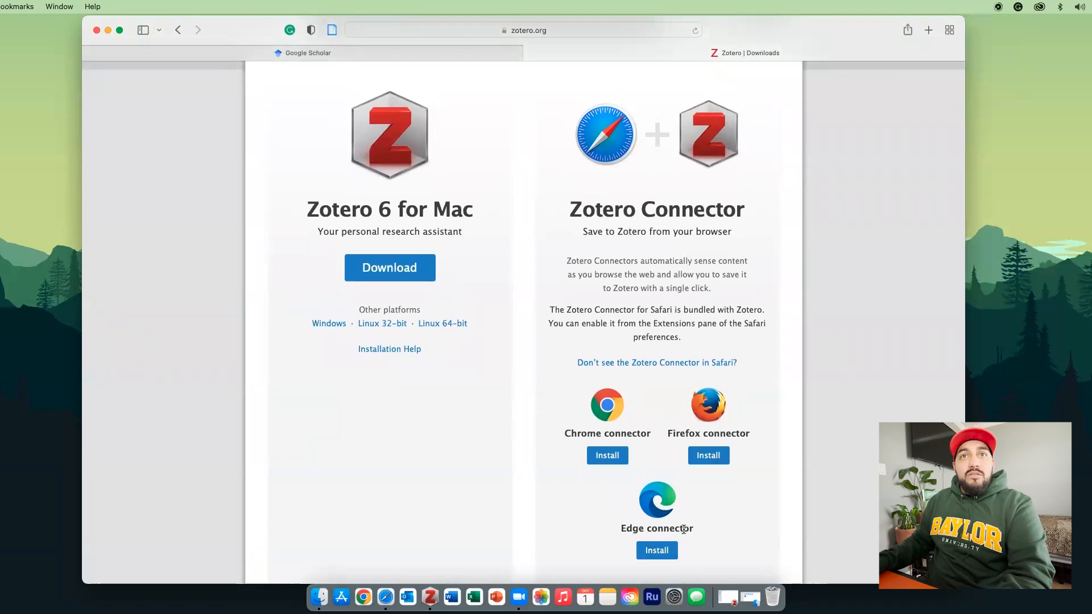
scroll(684, 523, up, 2)
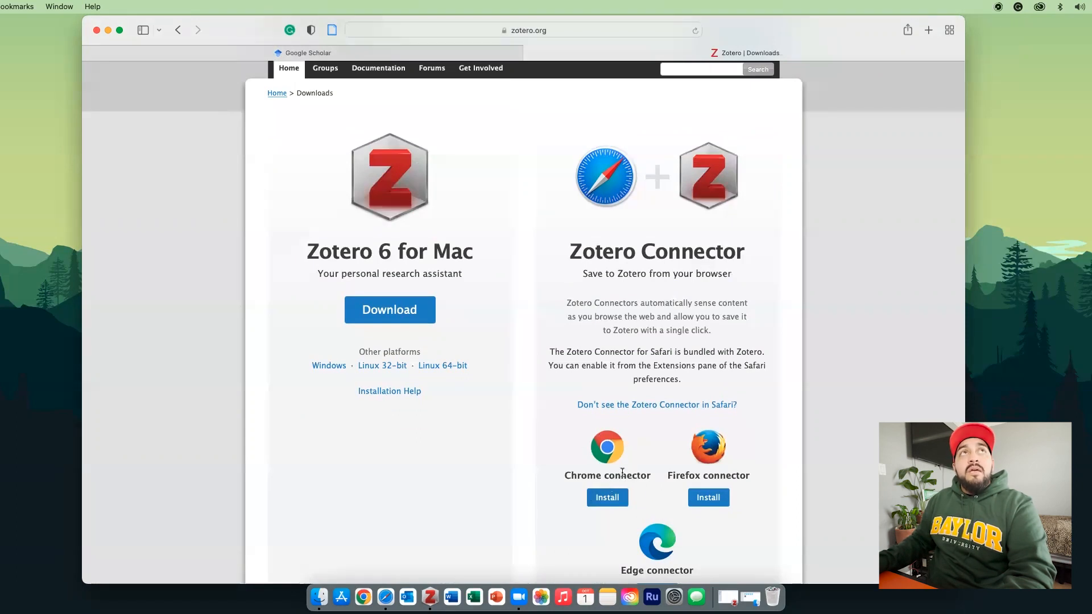
Switch to Google Chrome, reposition its window fully on screen and open the Extensions page
click(365, 596)
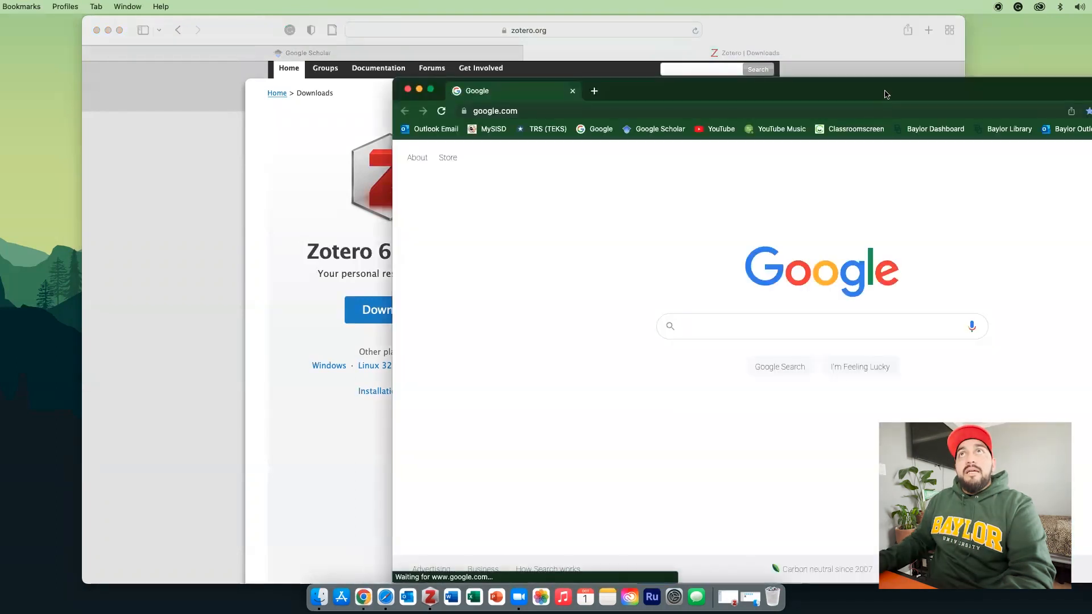
drag(884, 94, 654, 89)
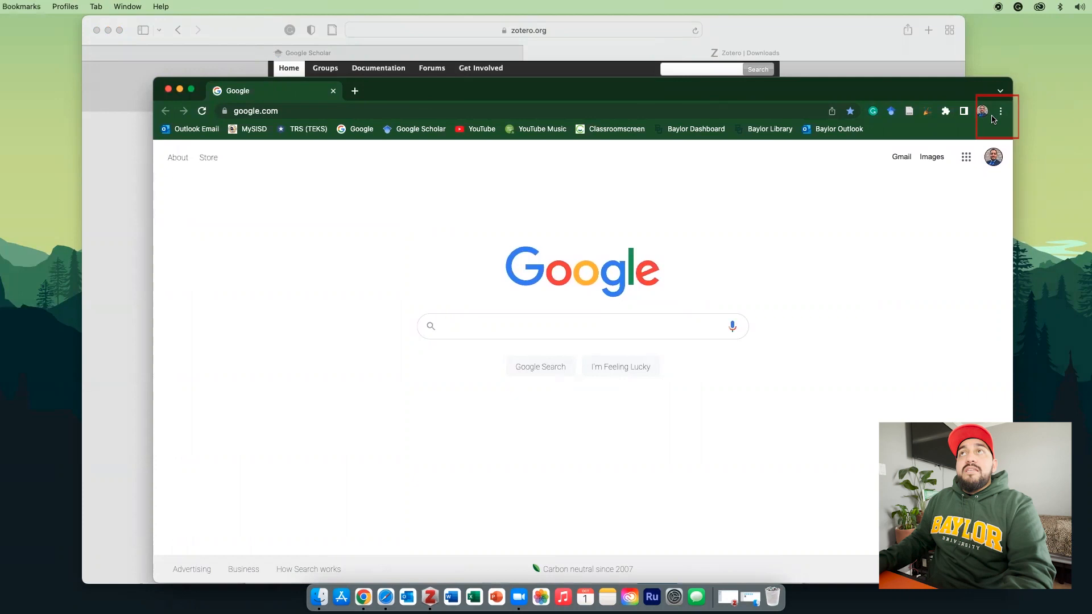
click(1000, 111)
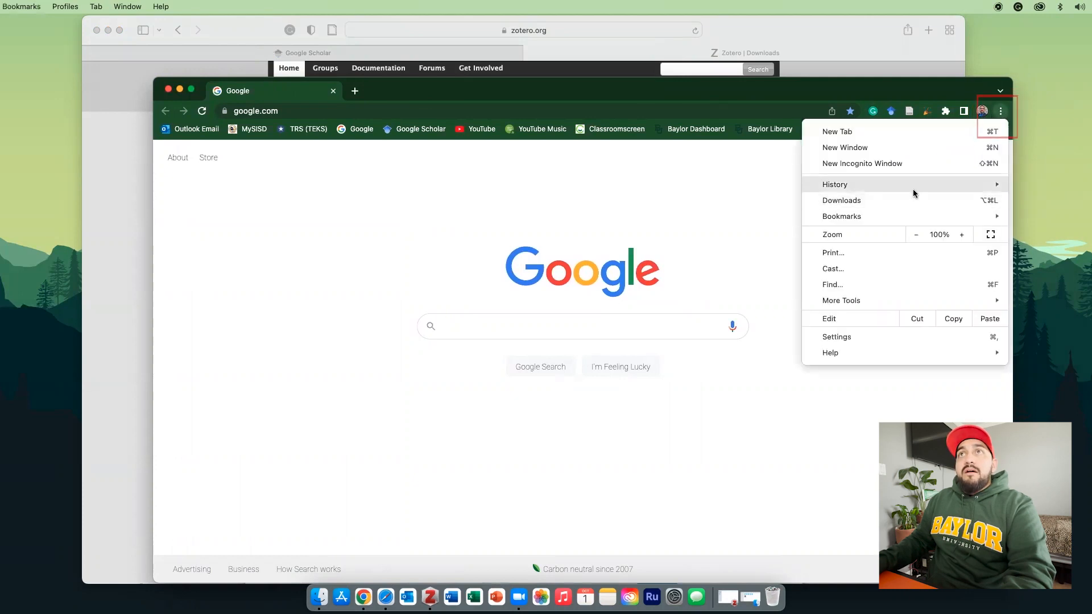
mouse_move(864, 305)
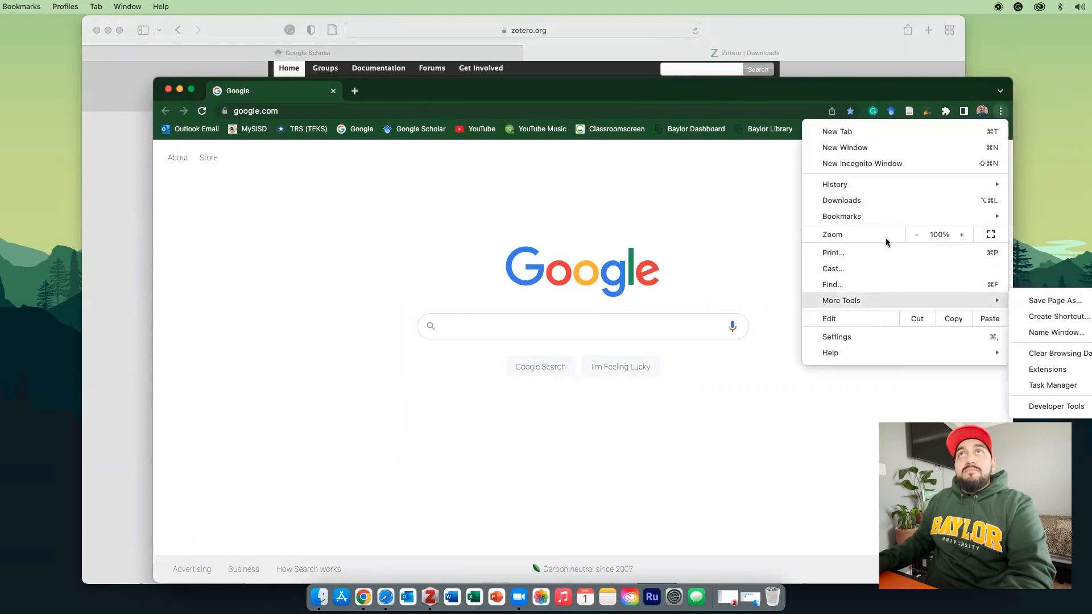
click(878, 91)
drag(855, 91, 762, 91)
click(908, 111)
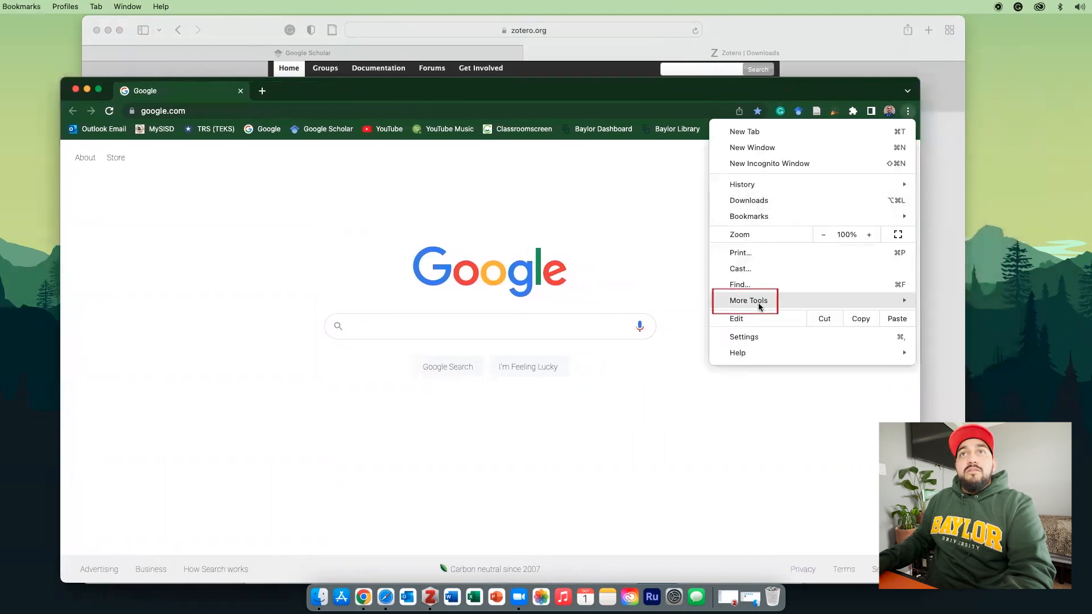
mouse_move(759, 303)
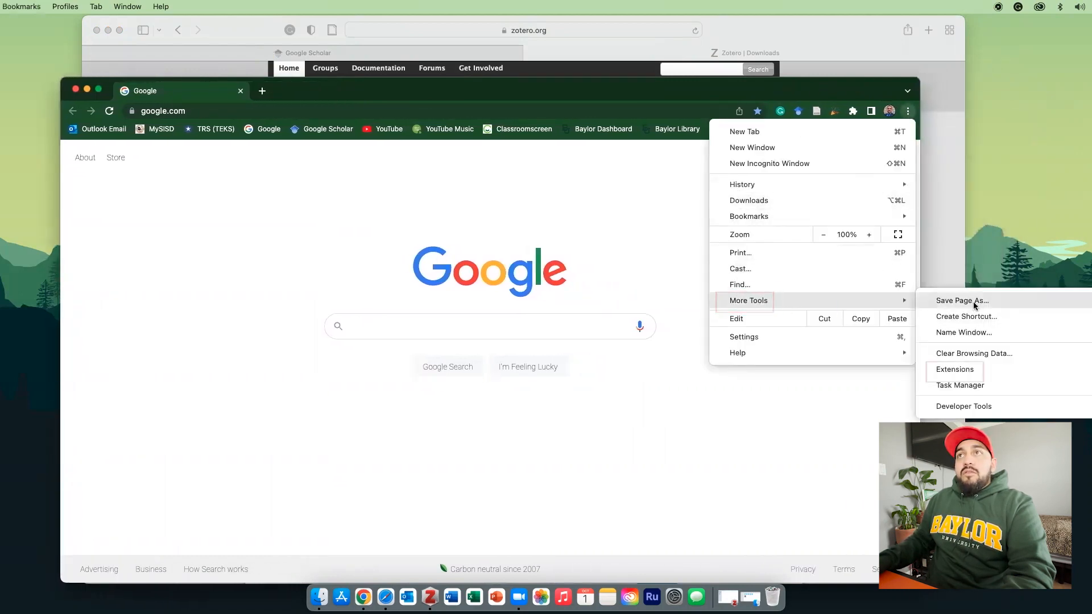
click(966, 370)
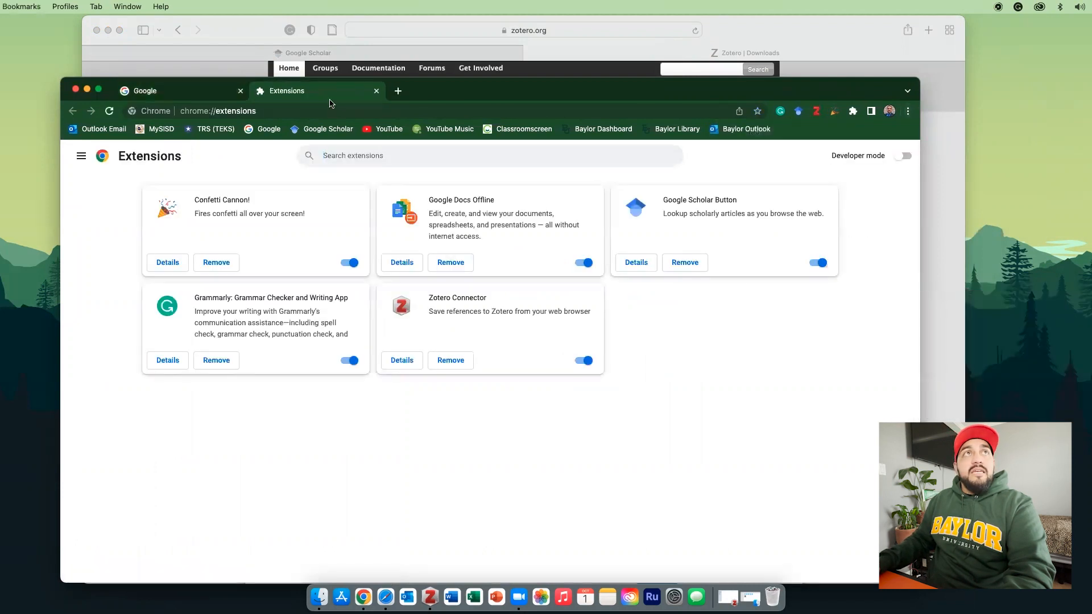
Search the installed Chrome extensions for "zotero", and put the Extensions page and the Chrome window away
click(361, 153)
text(zotero)
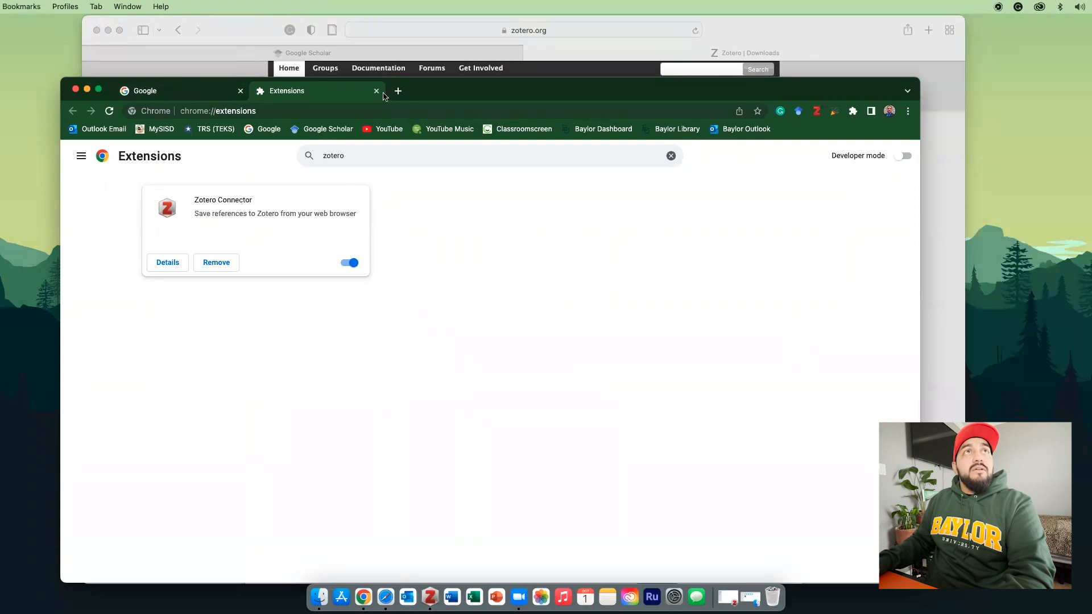
click(376, 91)
click(87, 89)
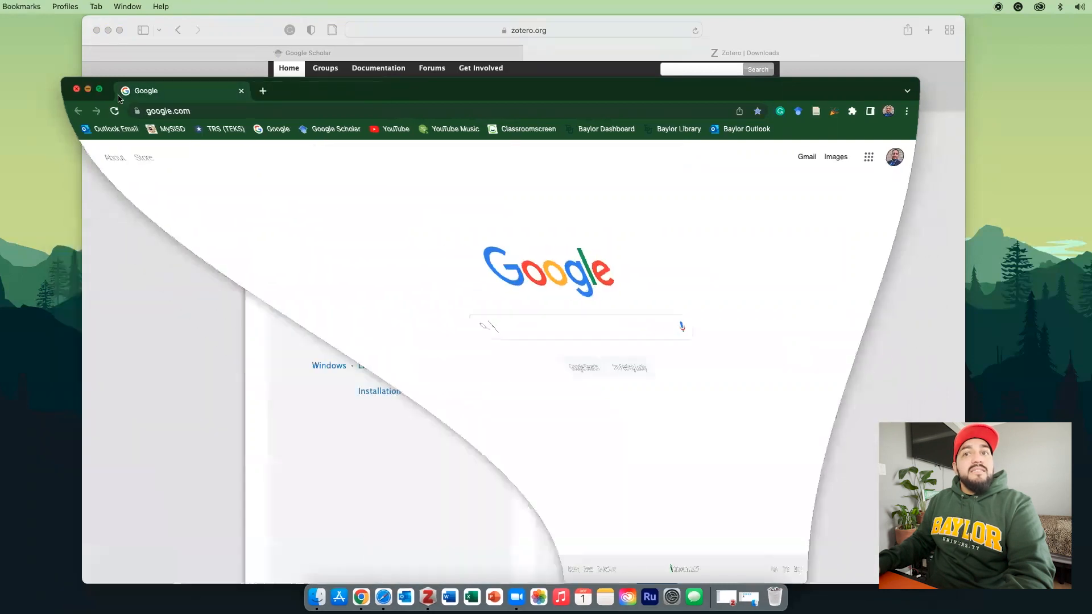
Bring up Google Scholar in Safari and open Safari's Extensions preferences showing the Zotero Connector
click(529, 55)
click(528, 55)
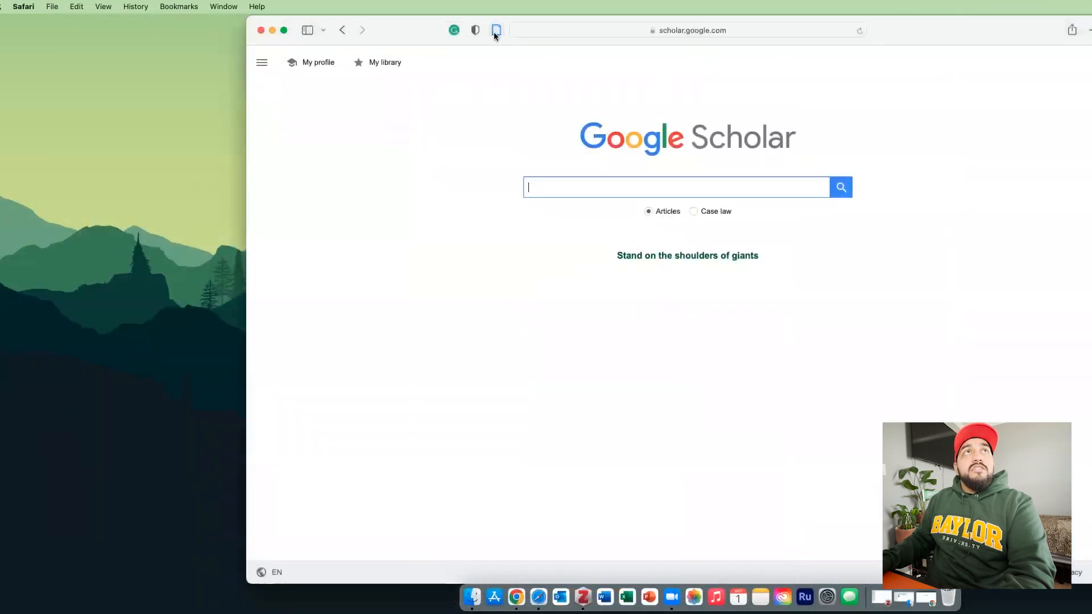
click(31, 8)
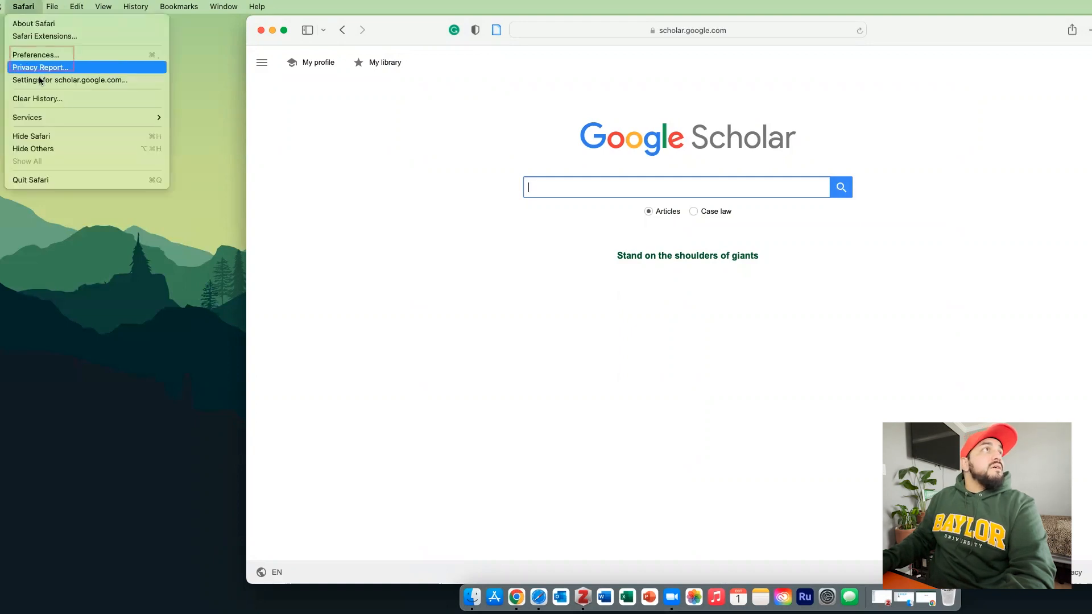
mouse_move(43, 120)
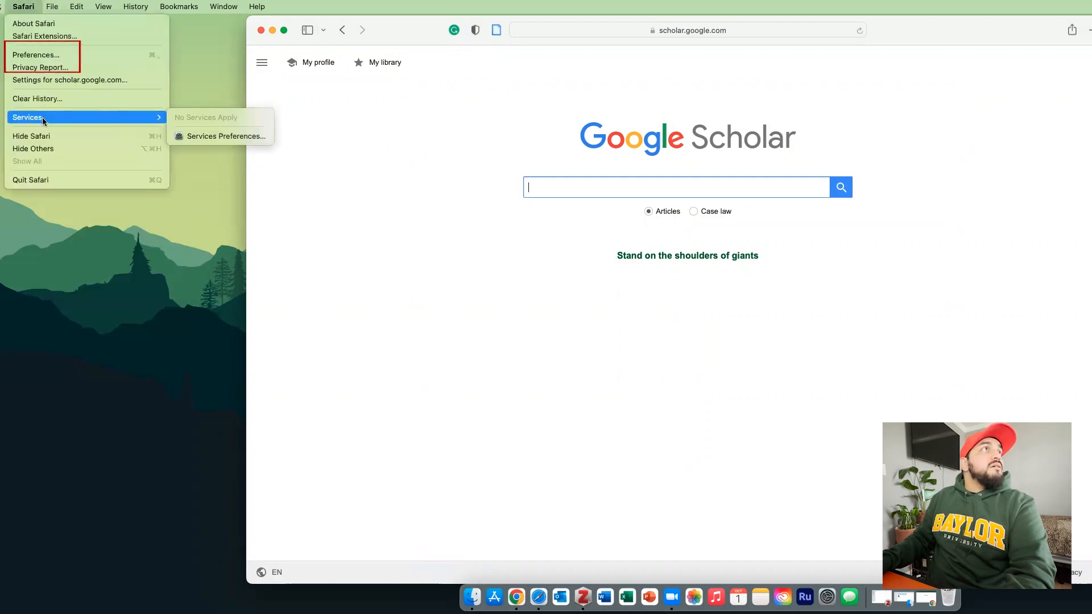
click(50, 56)
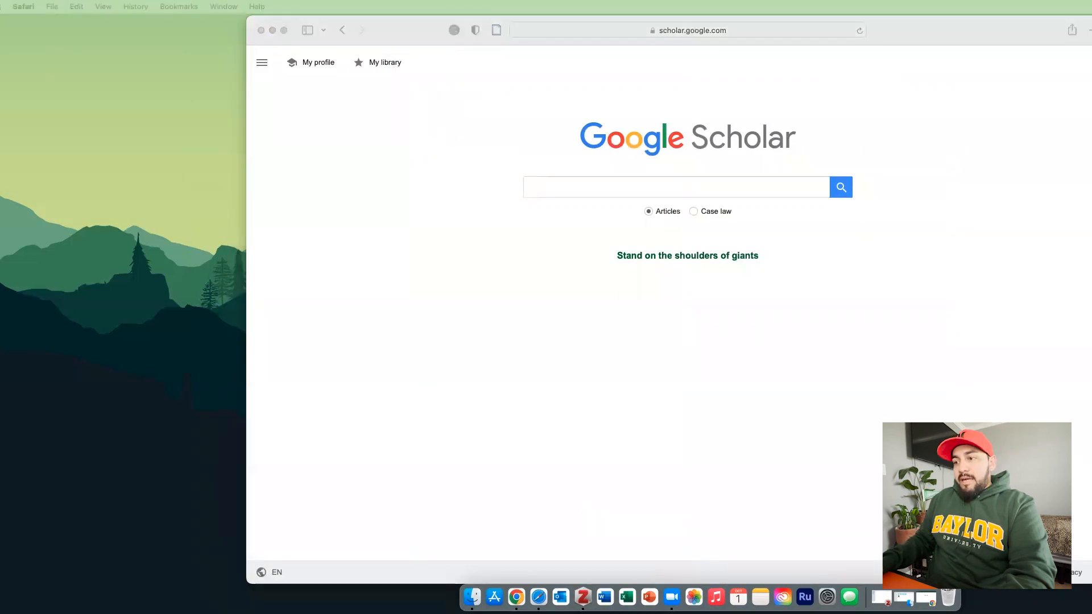
drag(724, 336, 860, 161)
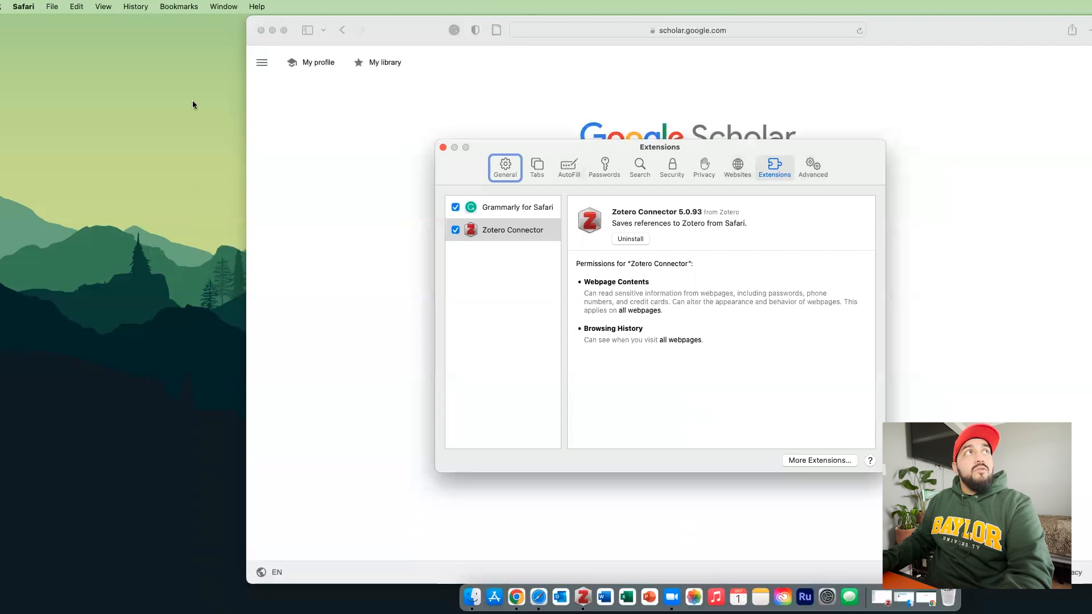
click(29, 7)
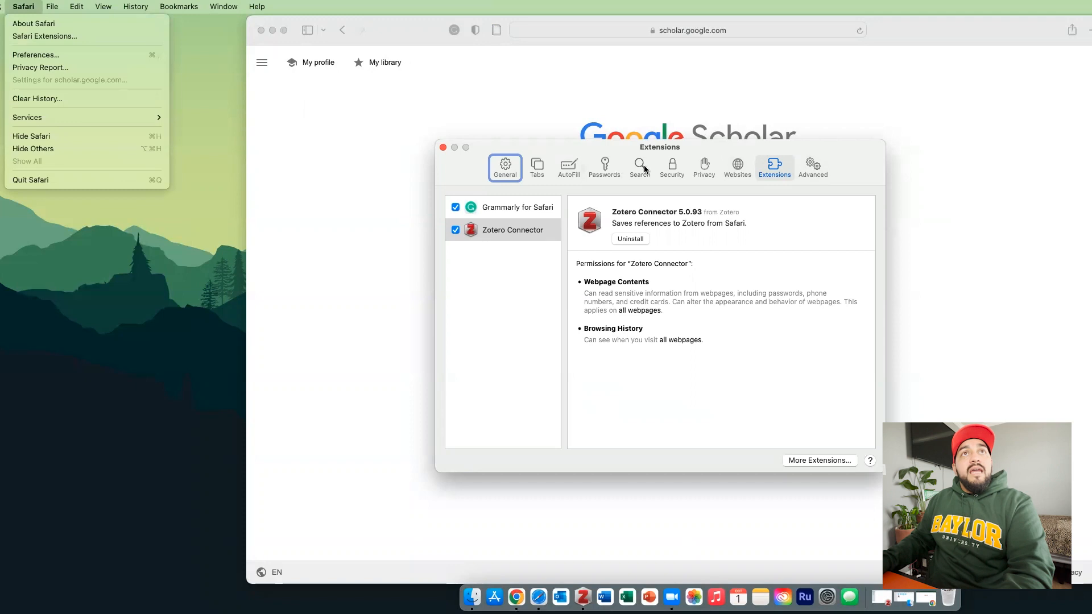
click(795, 219)
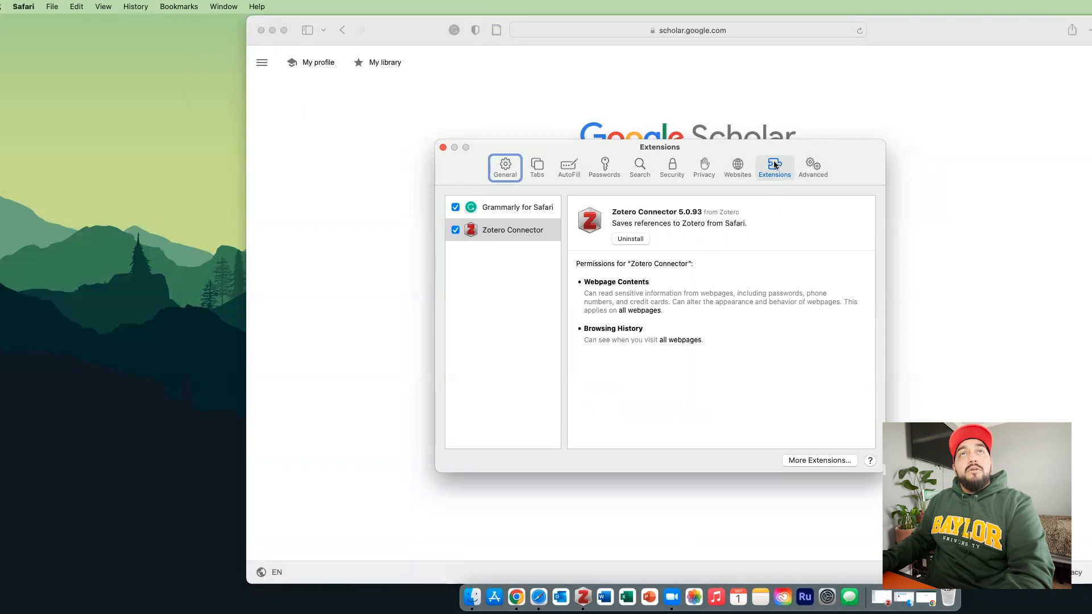
Turn the Zotero Connector extension off and on again for Safari, and close the preferences
click(455, 229)
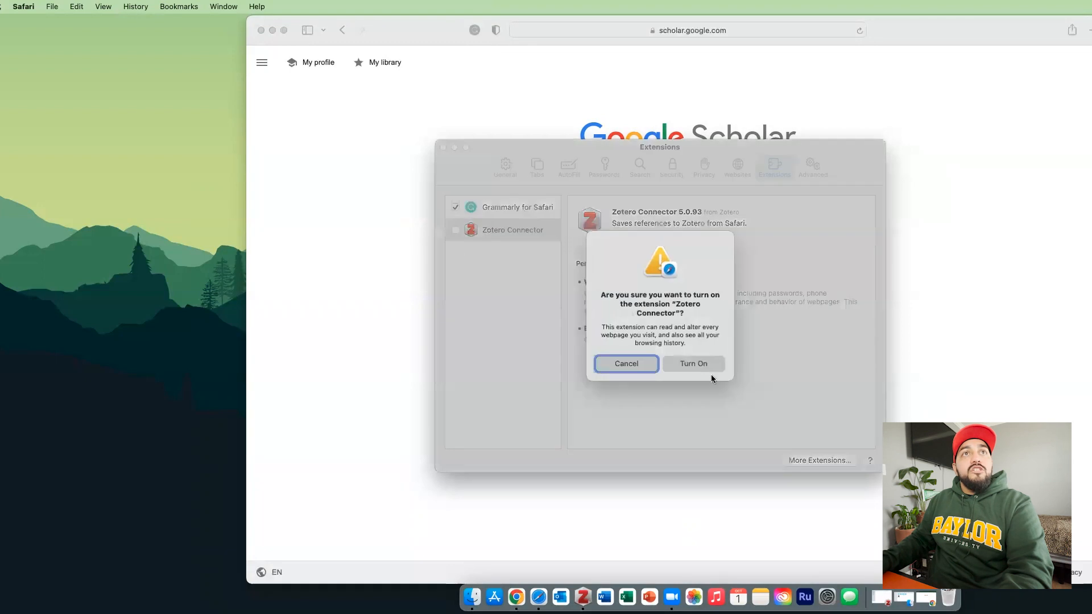
click(694, 364)
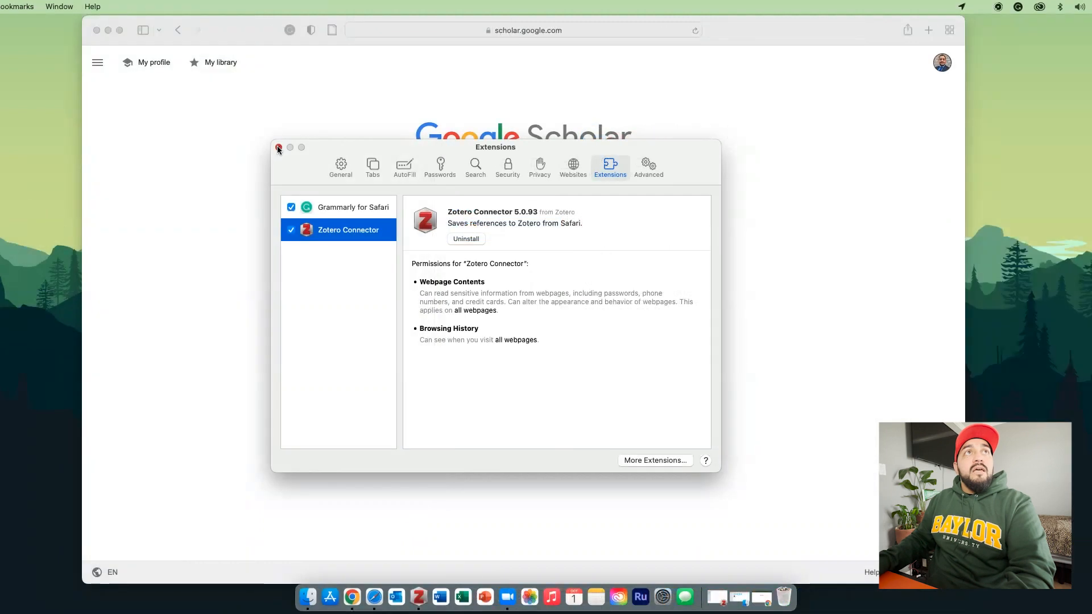
click(278, 147)
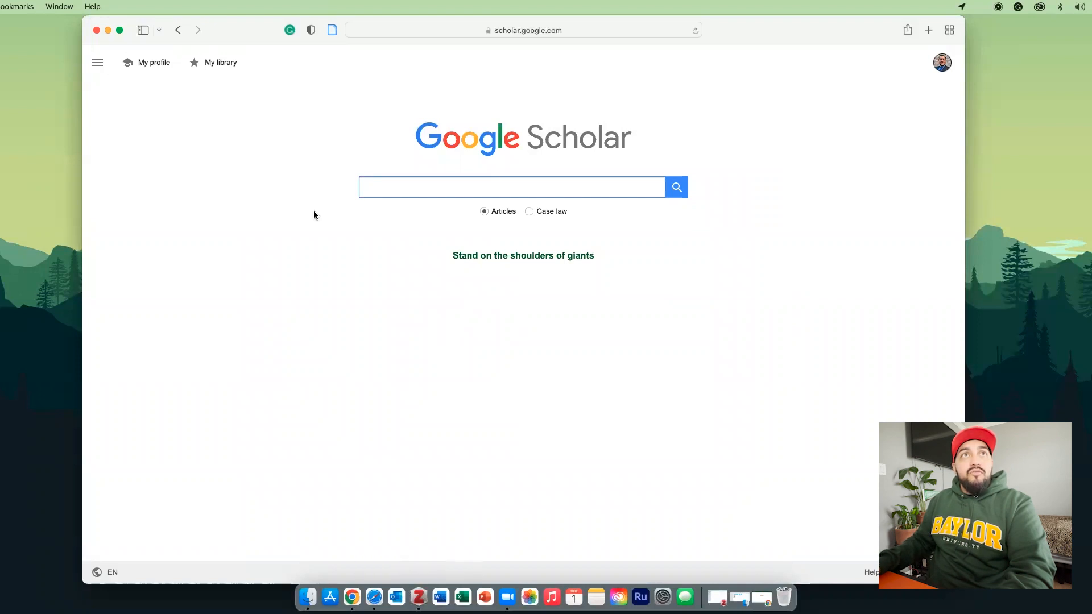
Switch to Zotero and shrink and reposition its window so it fits over the browser
click(420, 596)
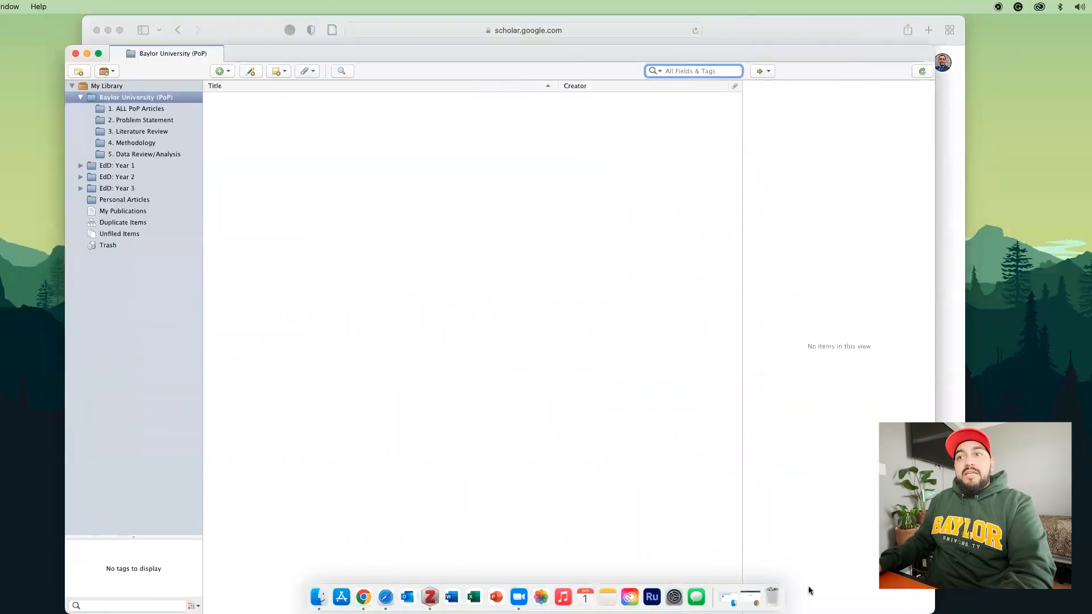
drag(933, 612, 874, 527)
drag(748, 56, 818, 74)
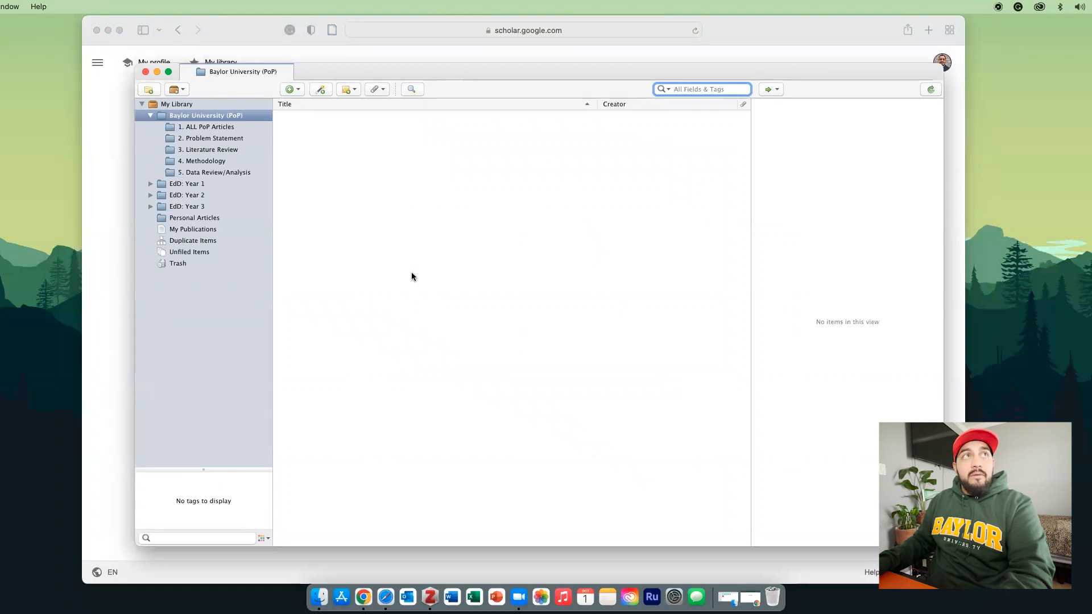
Switch back to Google Scholar and search for "emotional intelligence + teacher + leadership"
click(415, 59)
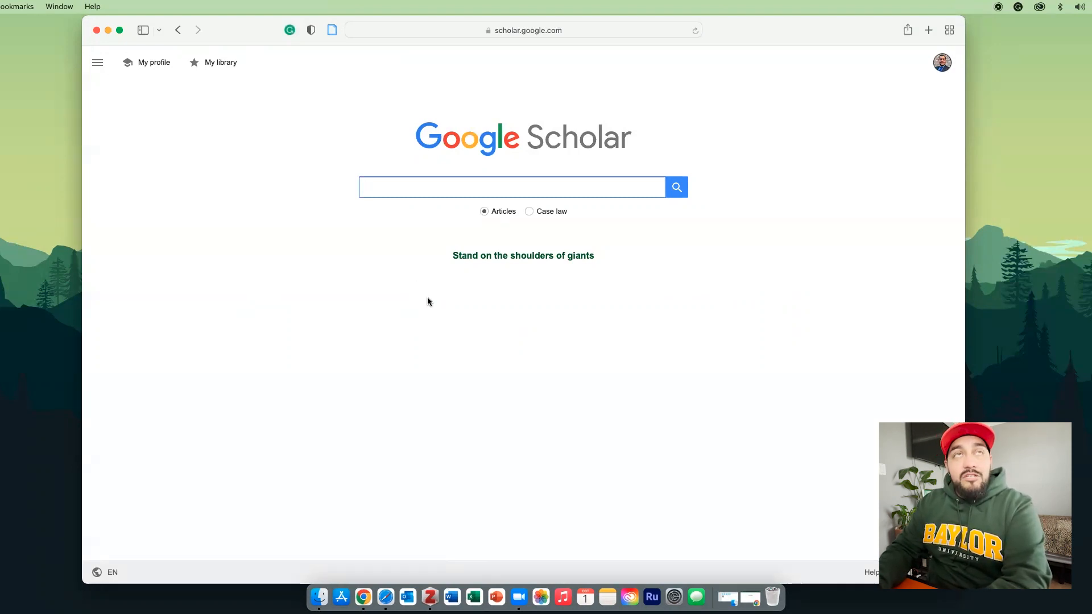
text(emotio)
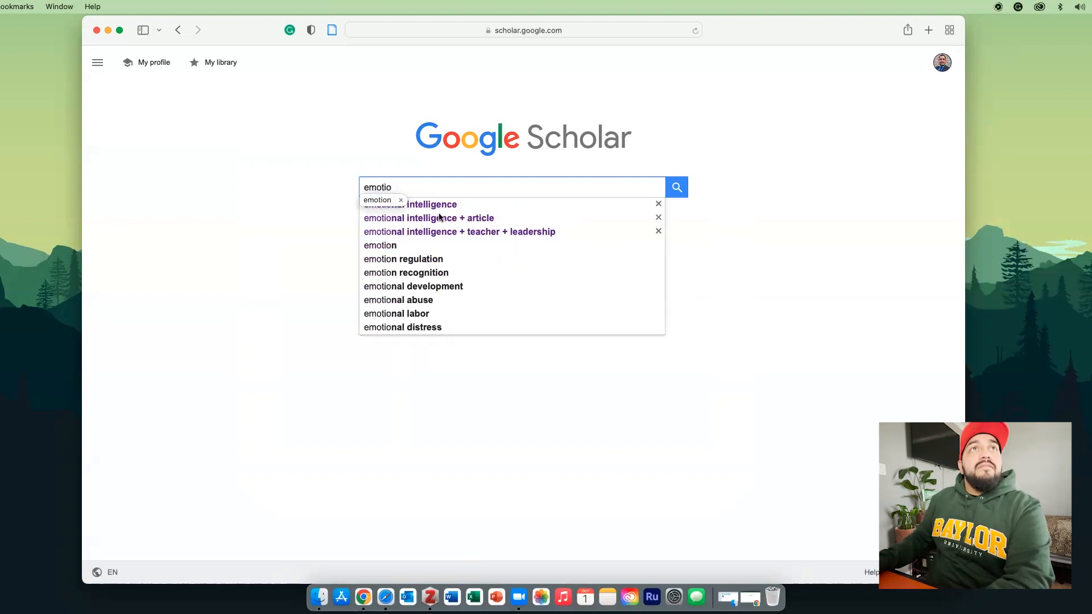
text(n)
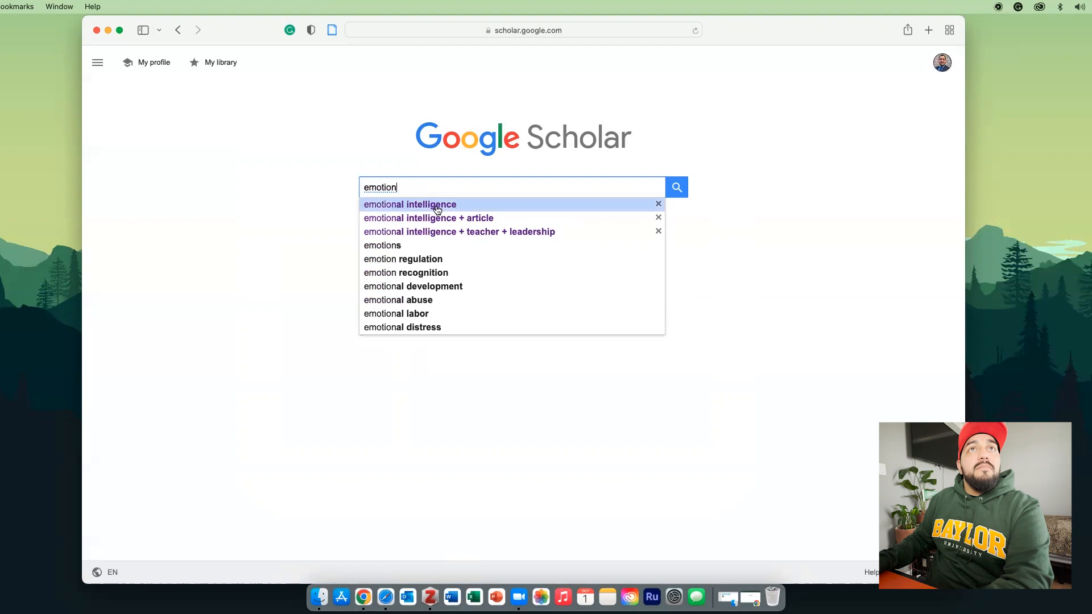
click(433, 232)
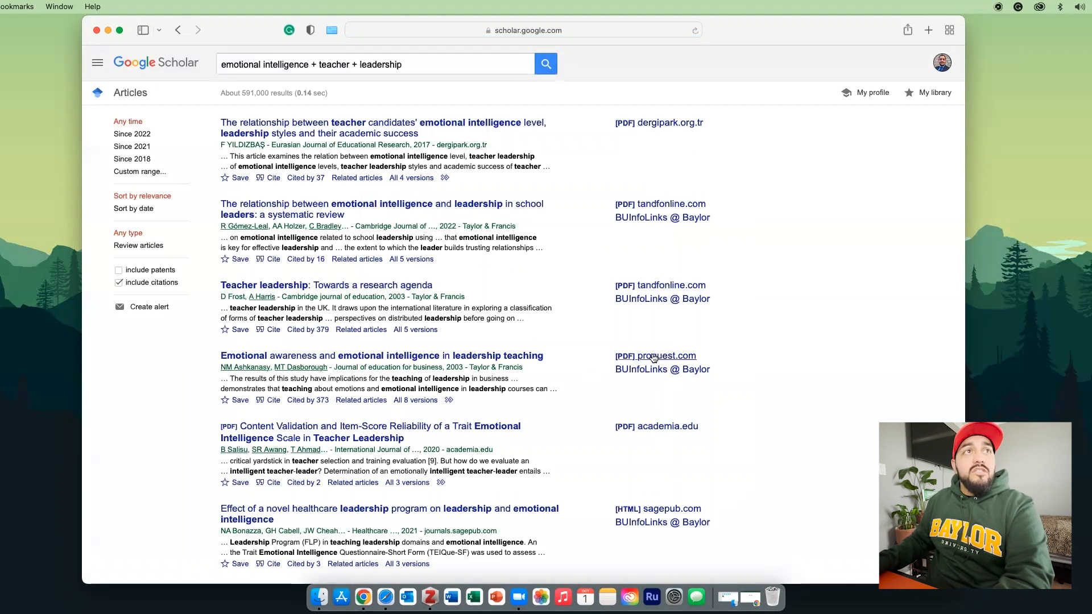
Try the ProQuest PDF, return to the results, and open the sagepub.com PDF of "Emotional intelligence can make a difference" at a reduced zoom
click(654, 357)
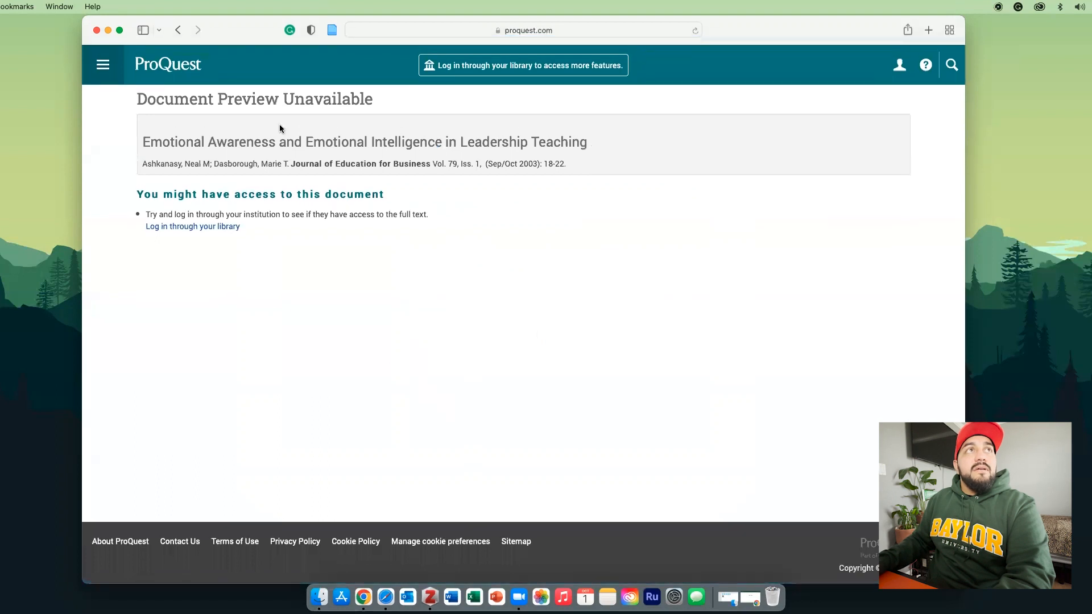
click(178, 30)
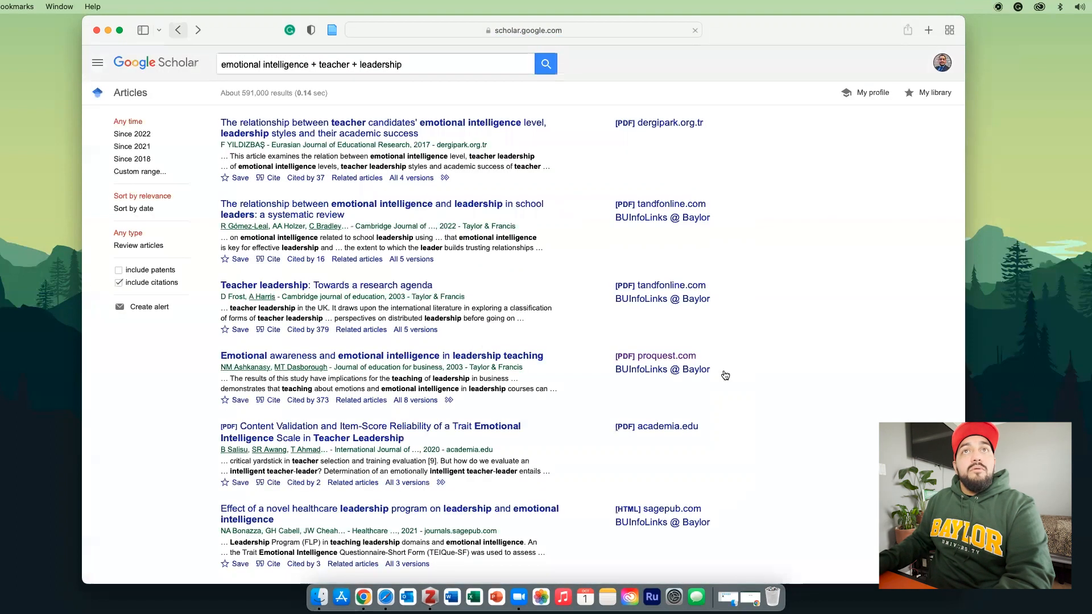
scroll(682, 386, down, 5)
scroll(659, 301, down, 1)
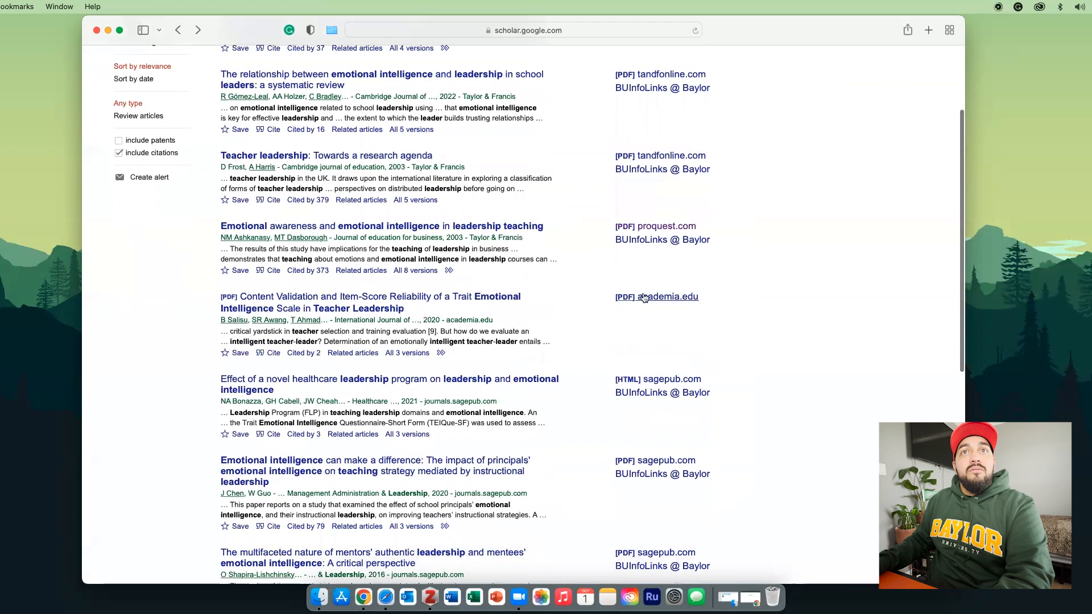
click(665, 461)
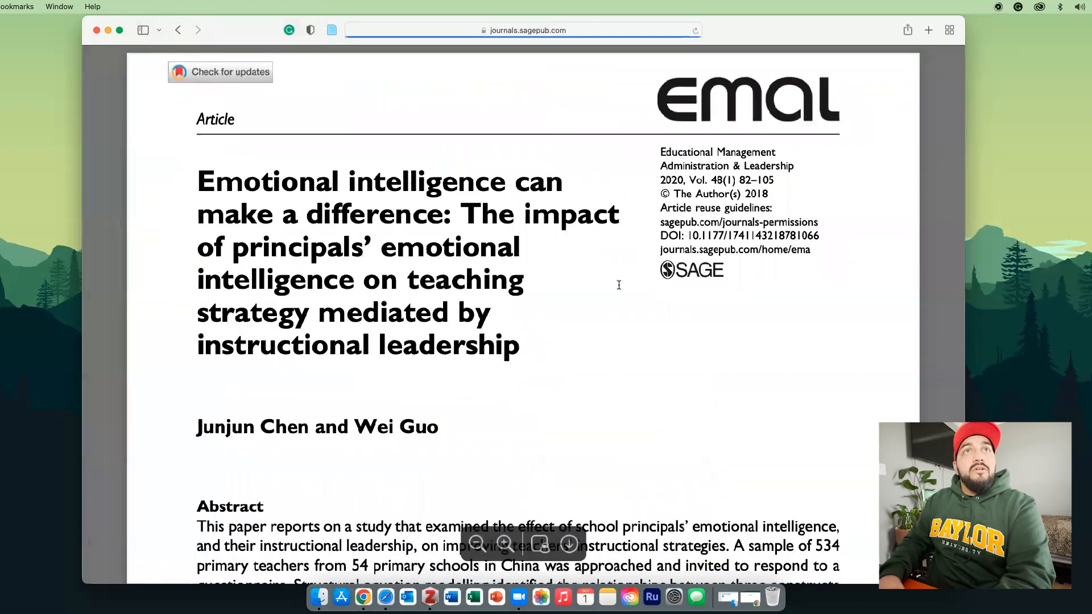
key(super+minus)
key(super+minus)
key(super+minus)
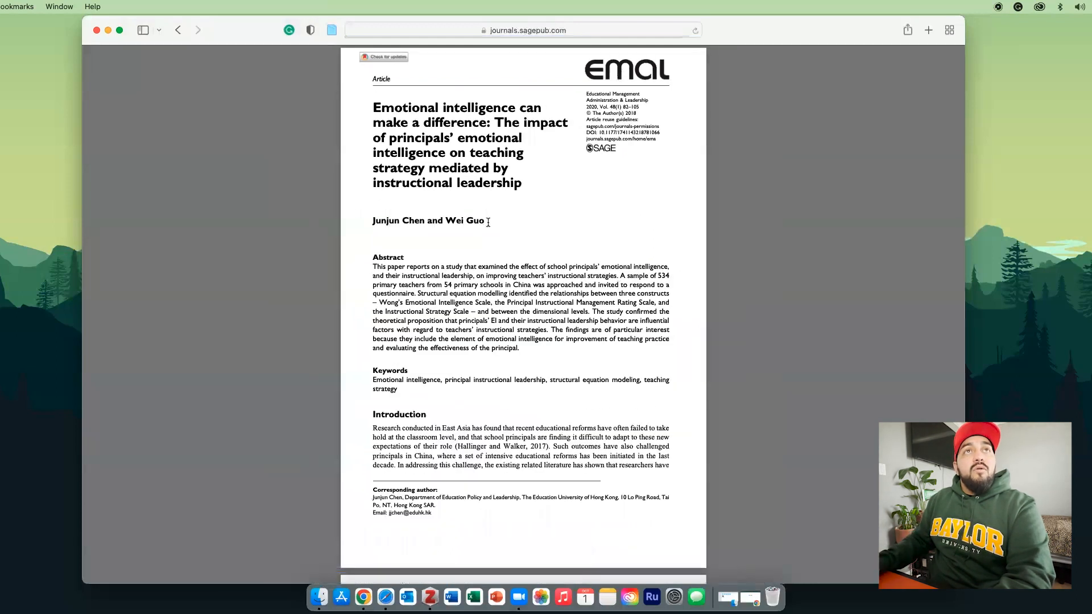
Open the article's PDF in Preview, save it to the Desktop as "Sample Article" in PDF format, and close it
mouse_move(539, 545)
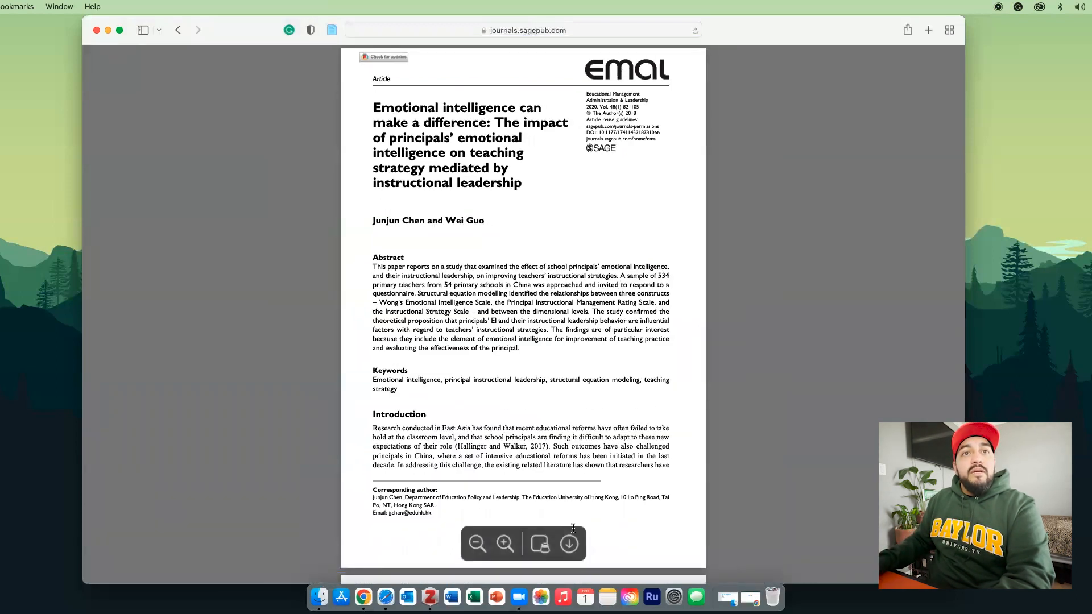
click(540, 545)
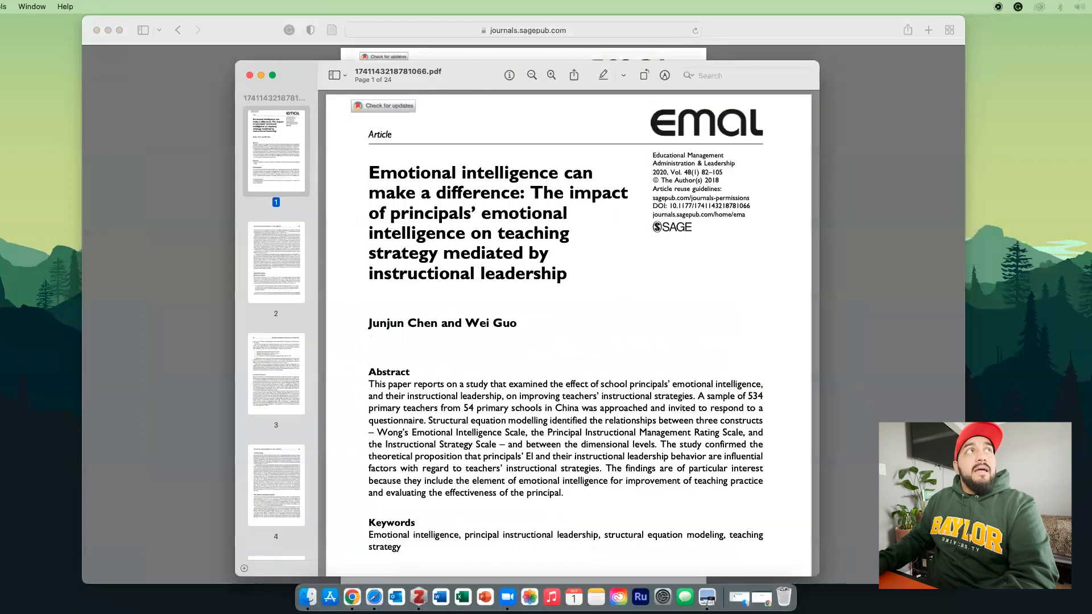
click(0, 7)
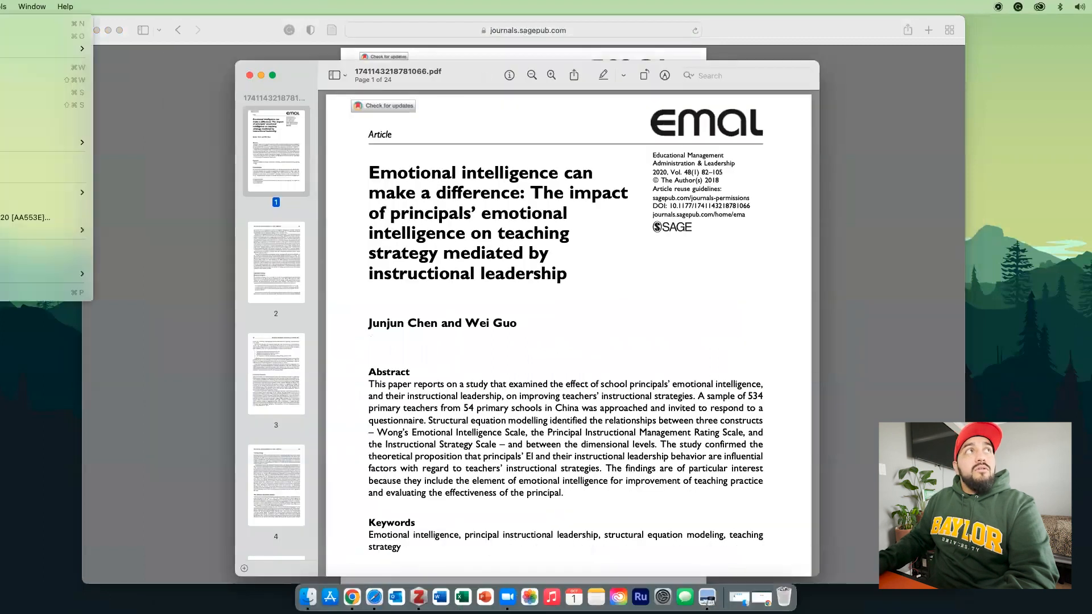
click(34, 93)
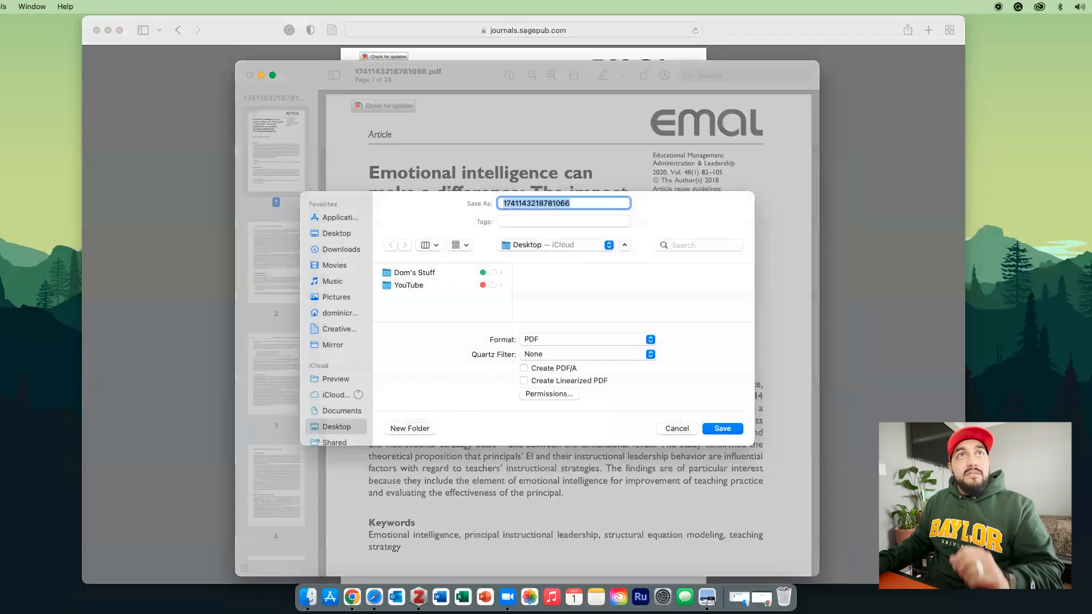
text(Sample Ar)
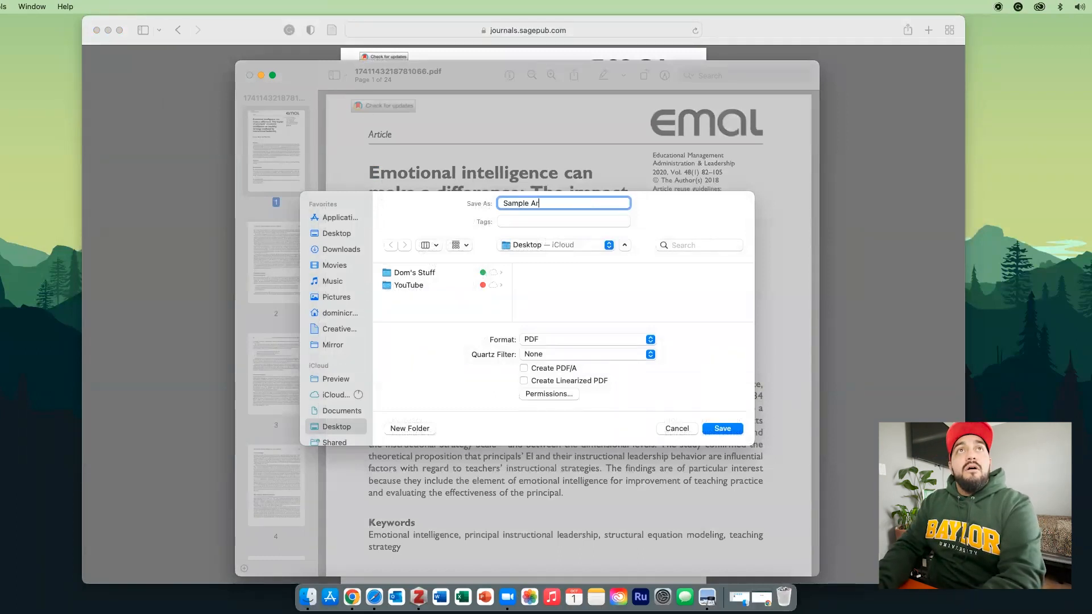
text(ticle)
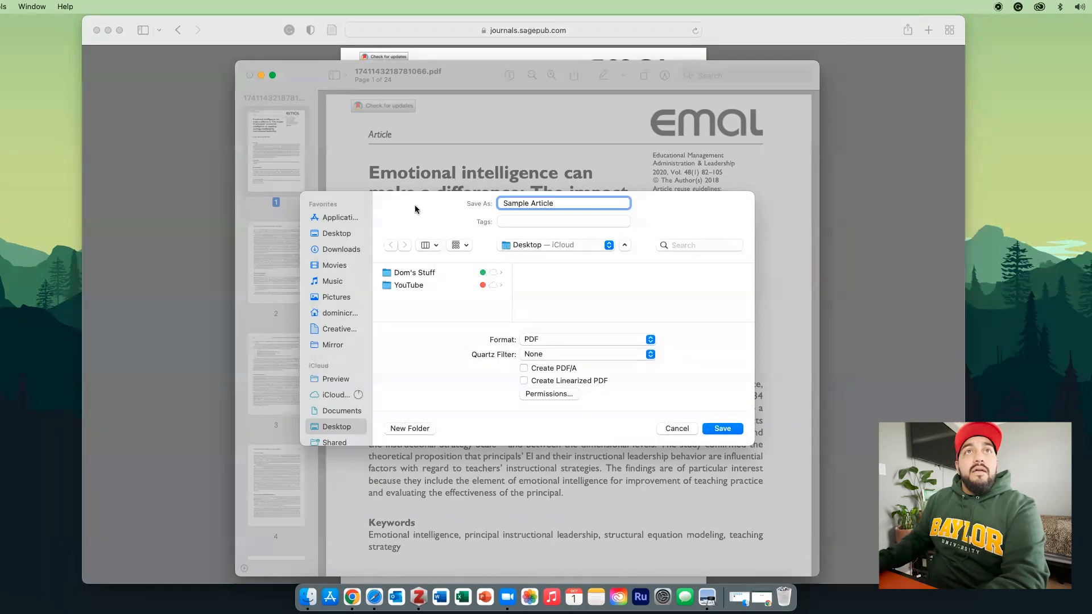
click(733, 429)
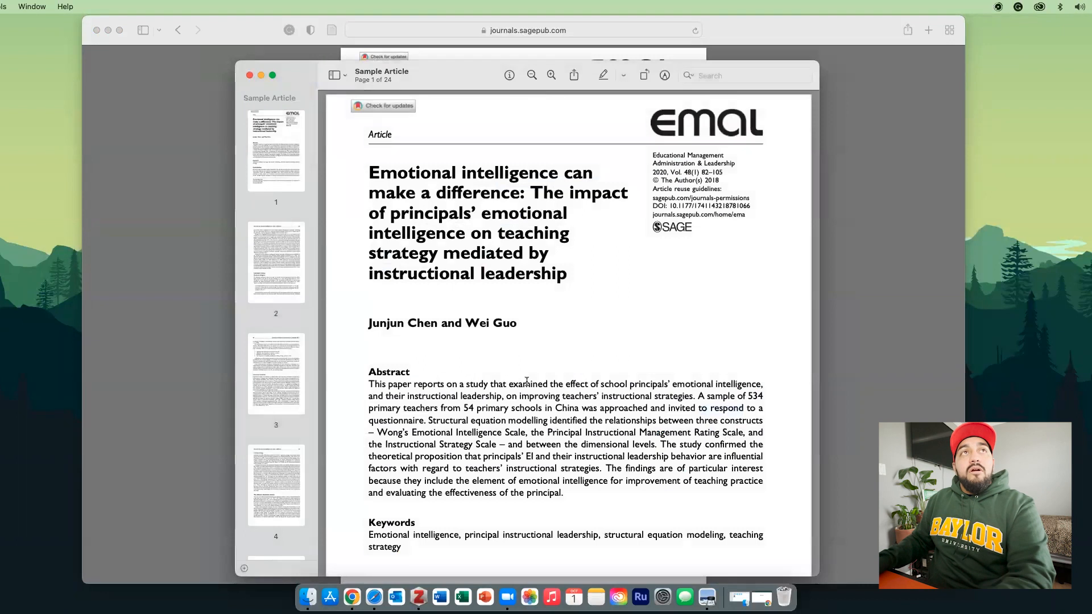
click(249, 76)
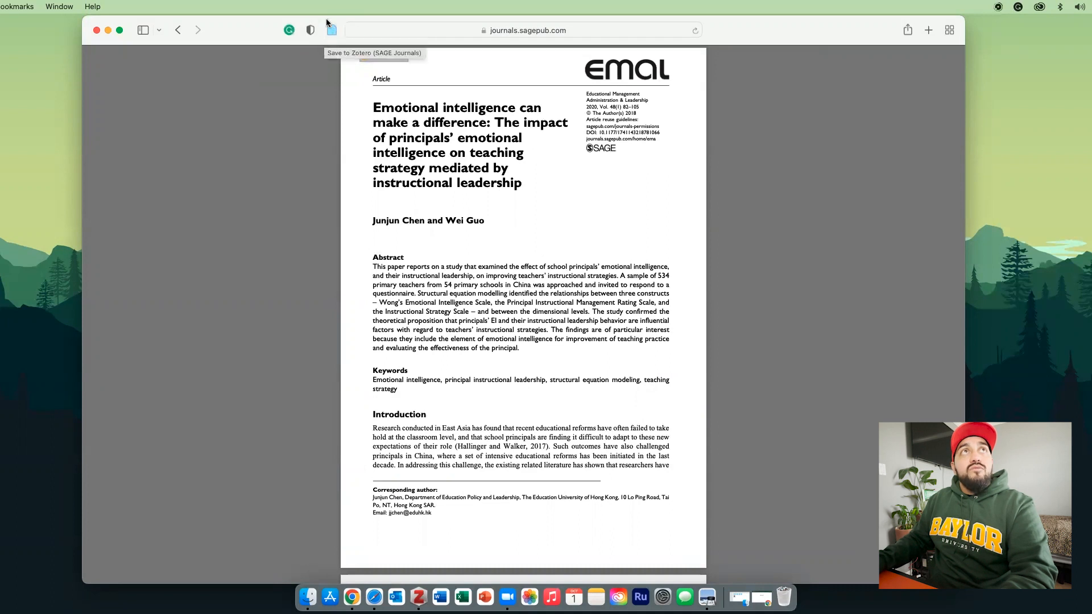
Save the SAGE article to Zotero in the "Baylor University (PoP)" collection using the browser connector
click(332, 34)
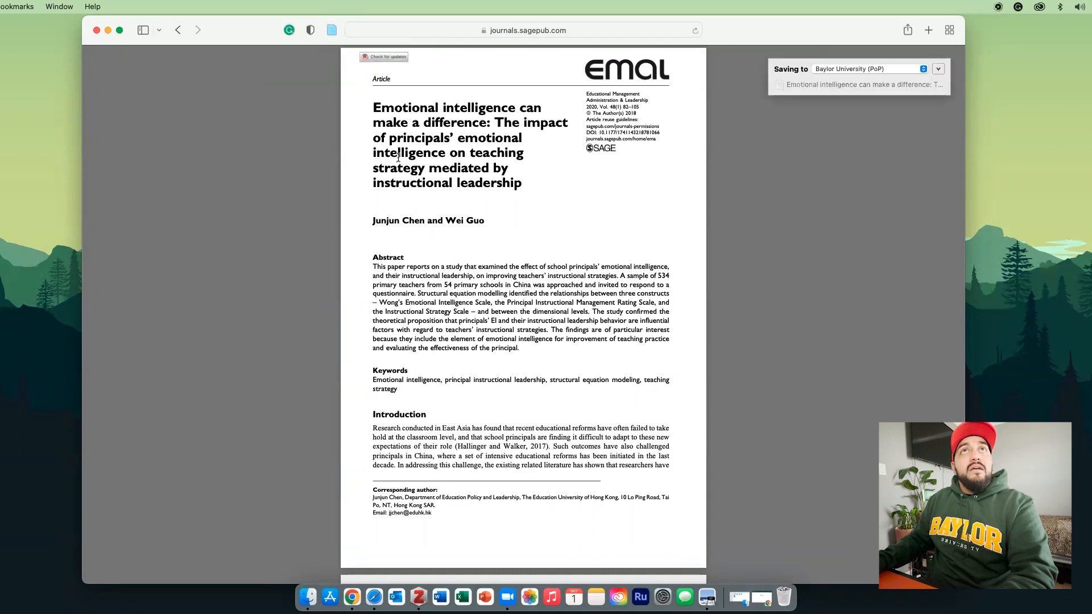
click(861, 69)
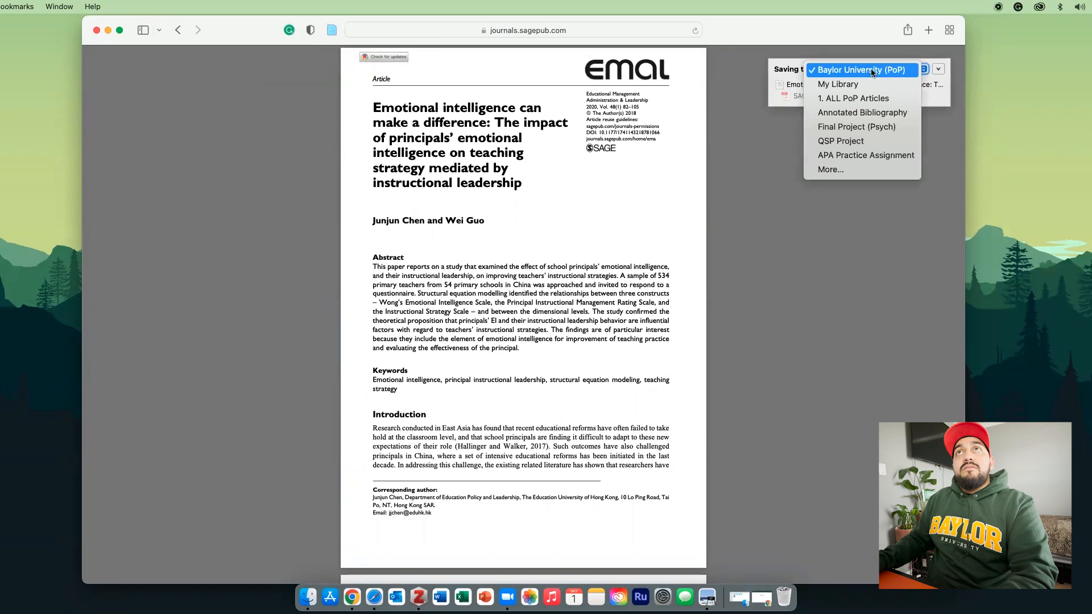
click(939, 69)
click(939, 69)
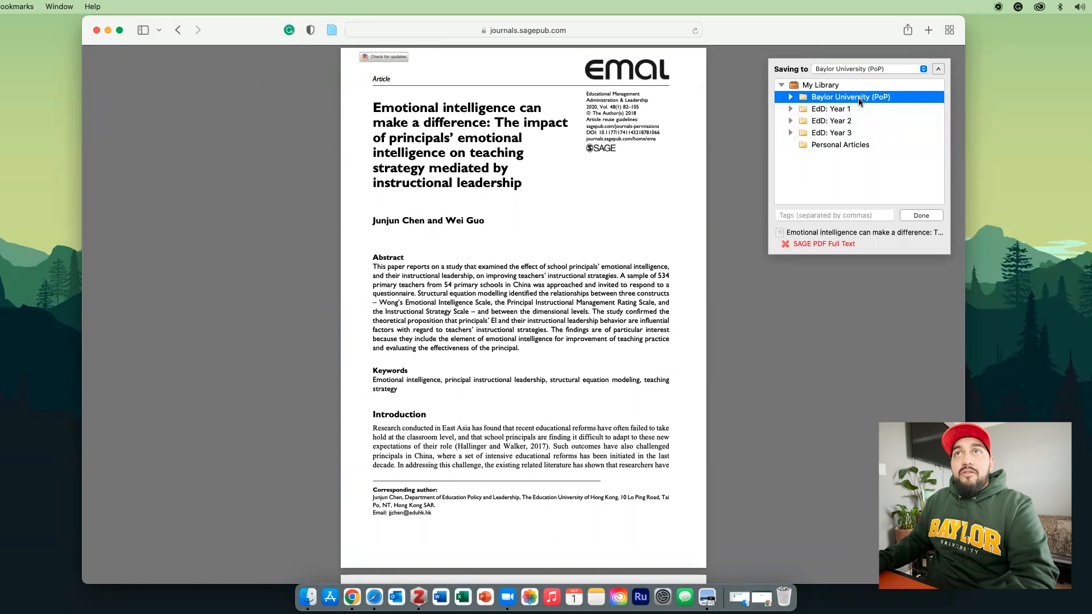
click(920, 215)
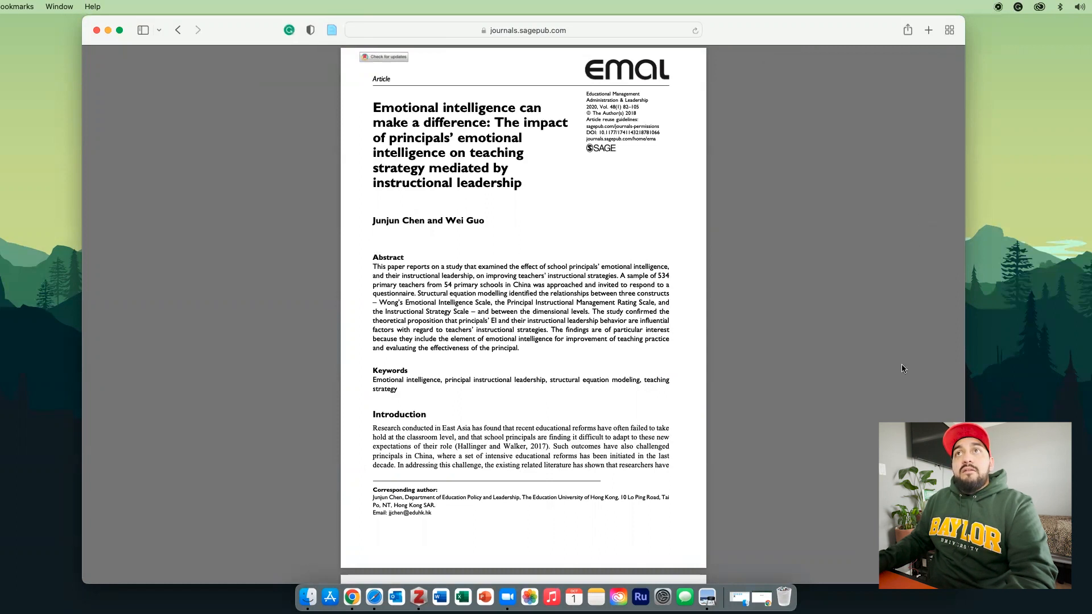
Switch to Zotero and examine the saved article's title, authors, abstract, publication, volume, issue, pages and date
click(419, 597)
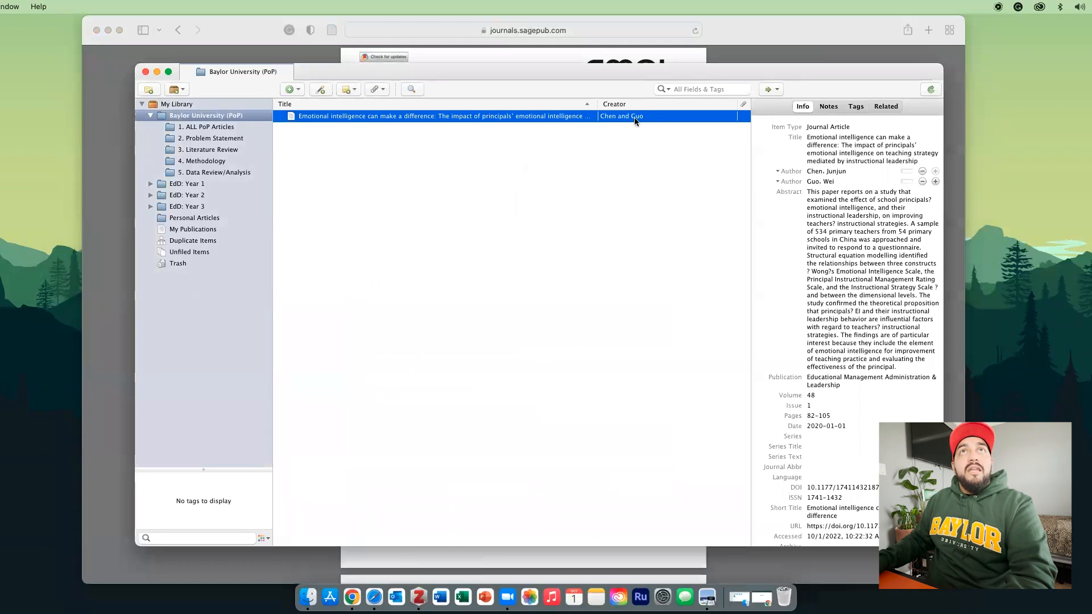
click(865, 142)
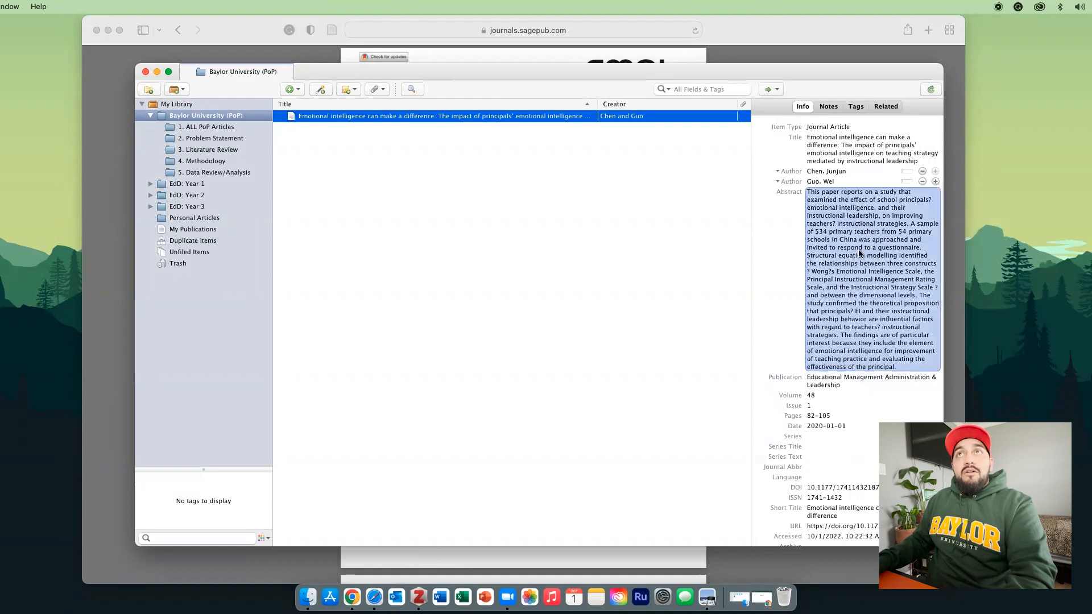
click(825, 182)
click(844, 144)
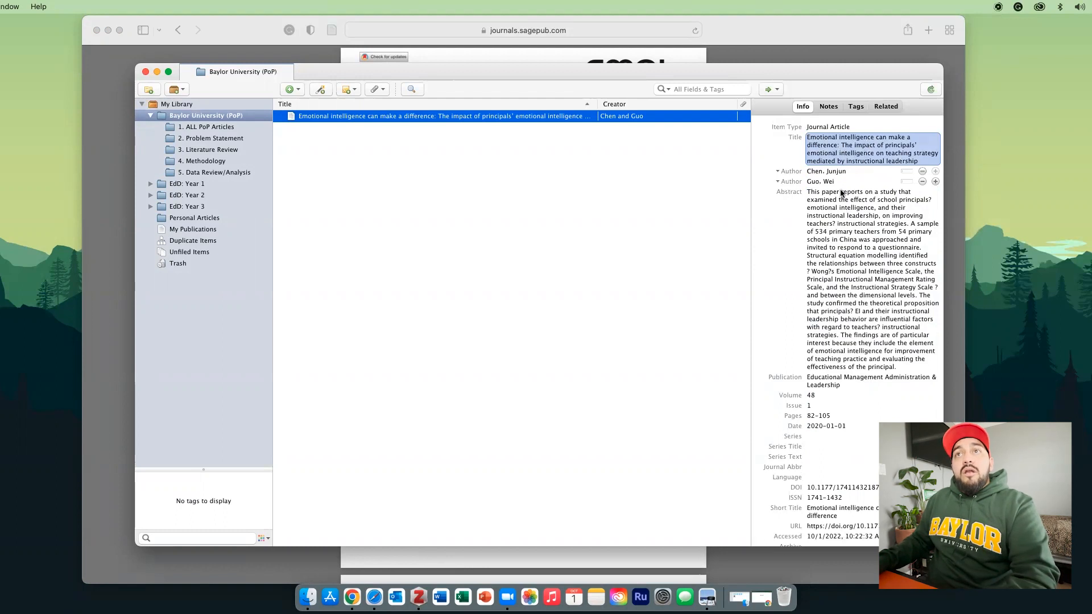
click(824, 395)
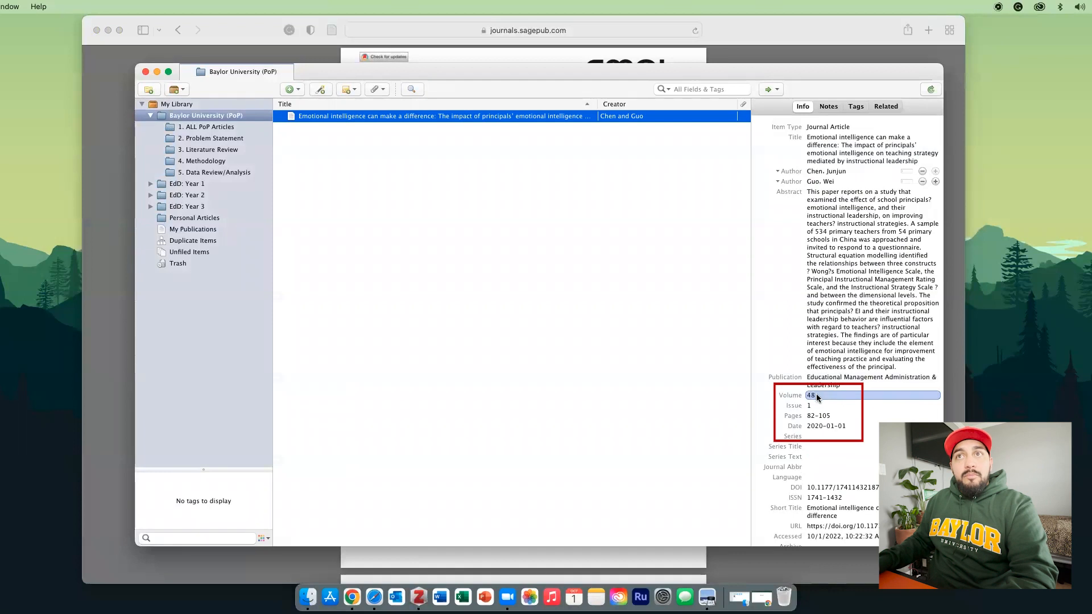
click(817, 403)
click(817, 427)
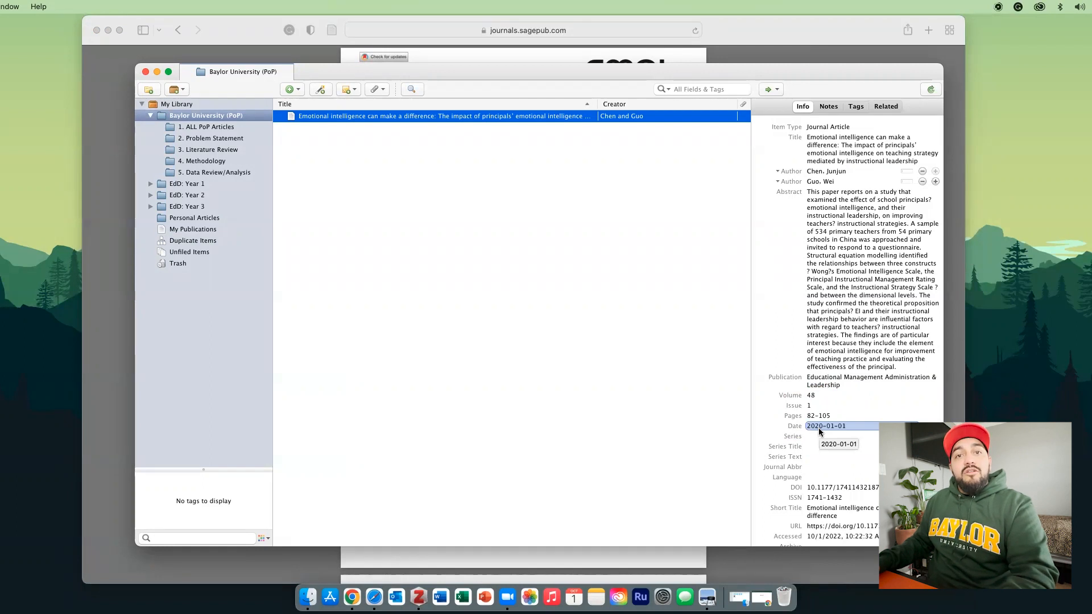
click(823, 405)
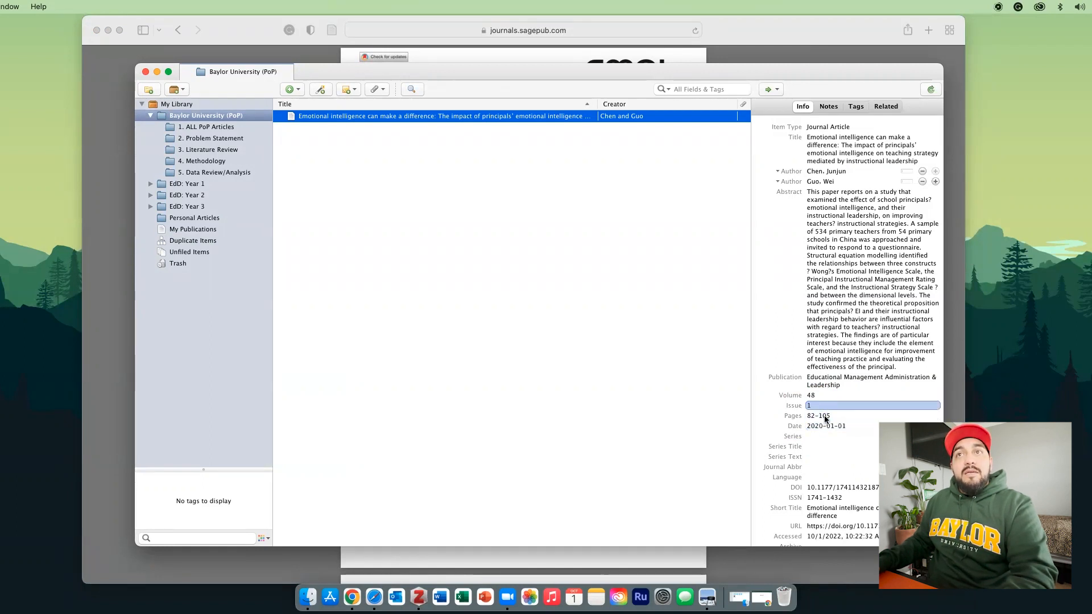
click(826, 425)
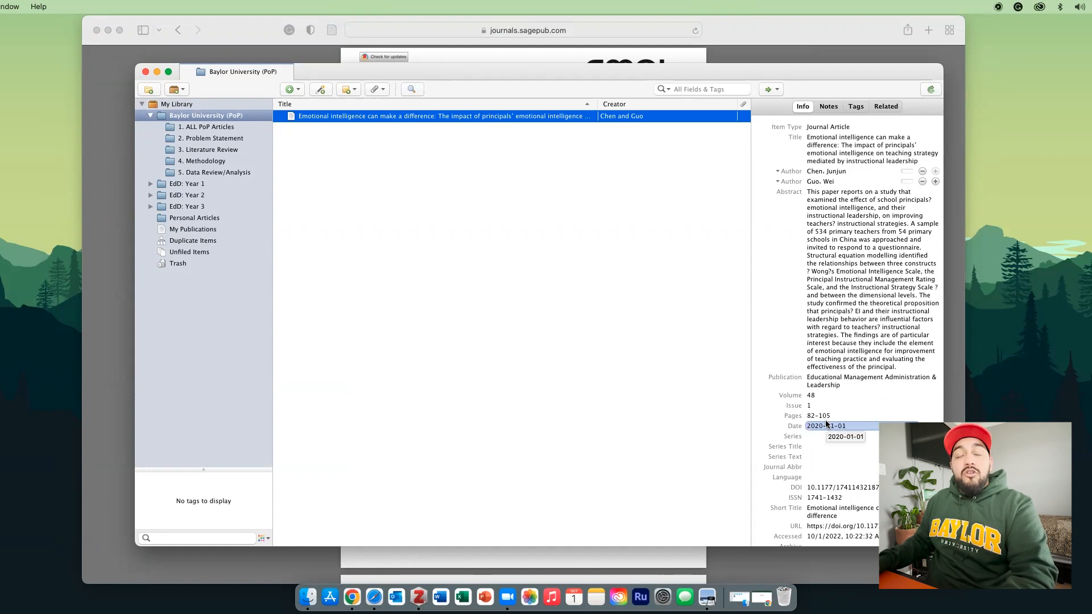
key(Return)
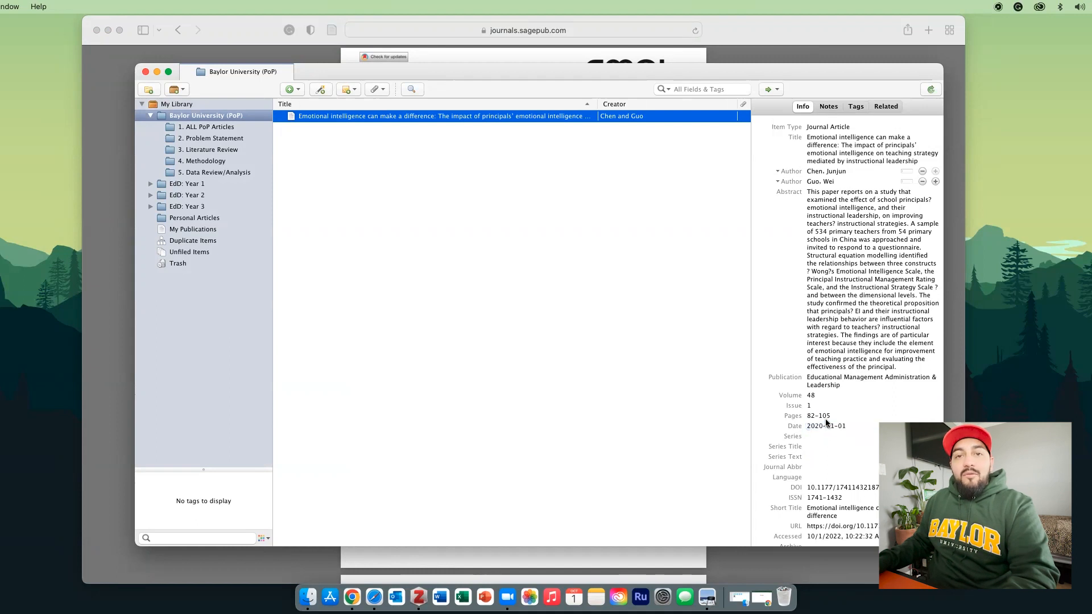
click(827, 417)
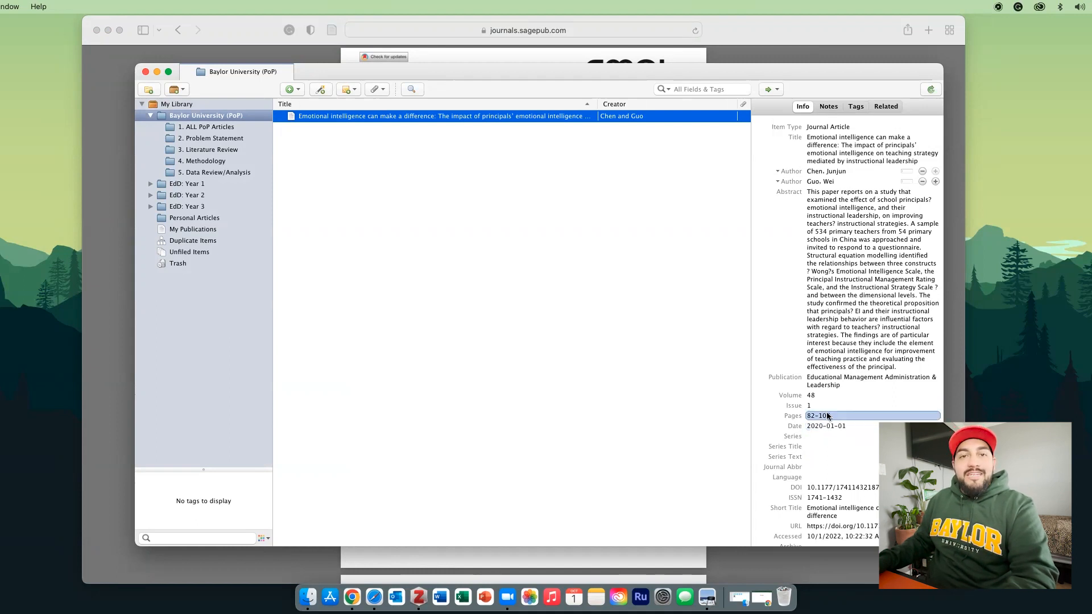
click(825, 429)
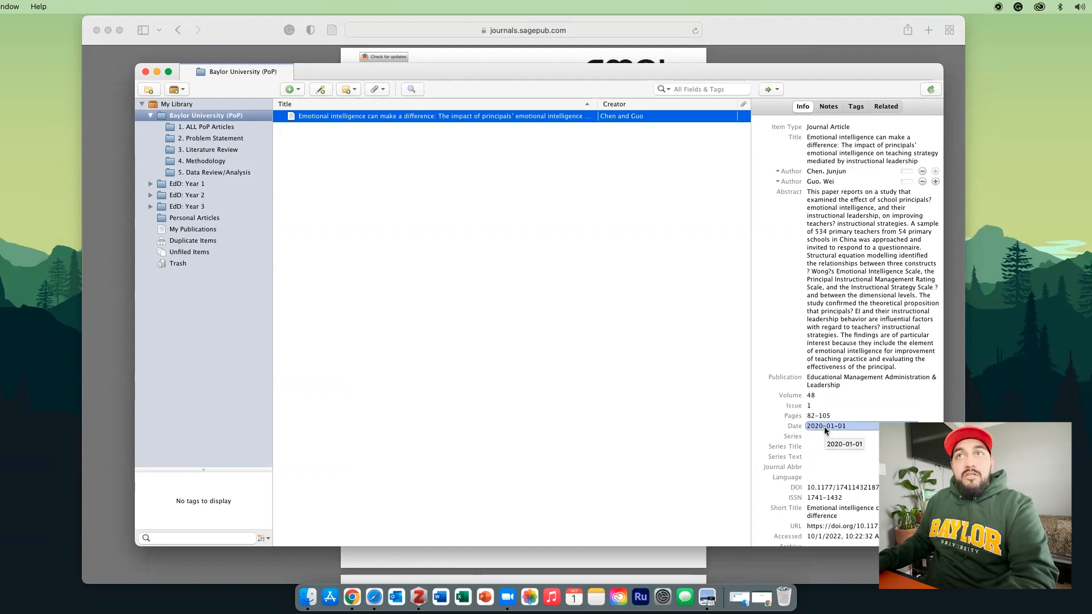
click(826, 380)
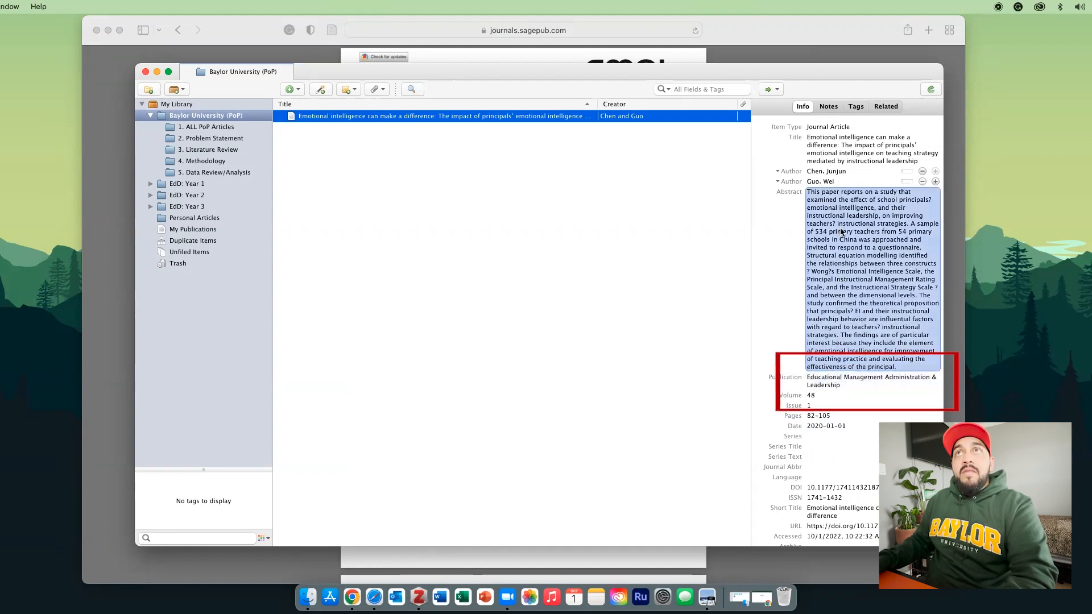
click(849, 149)
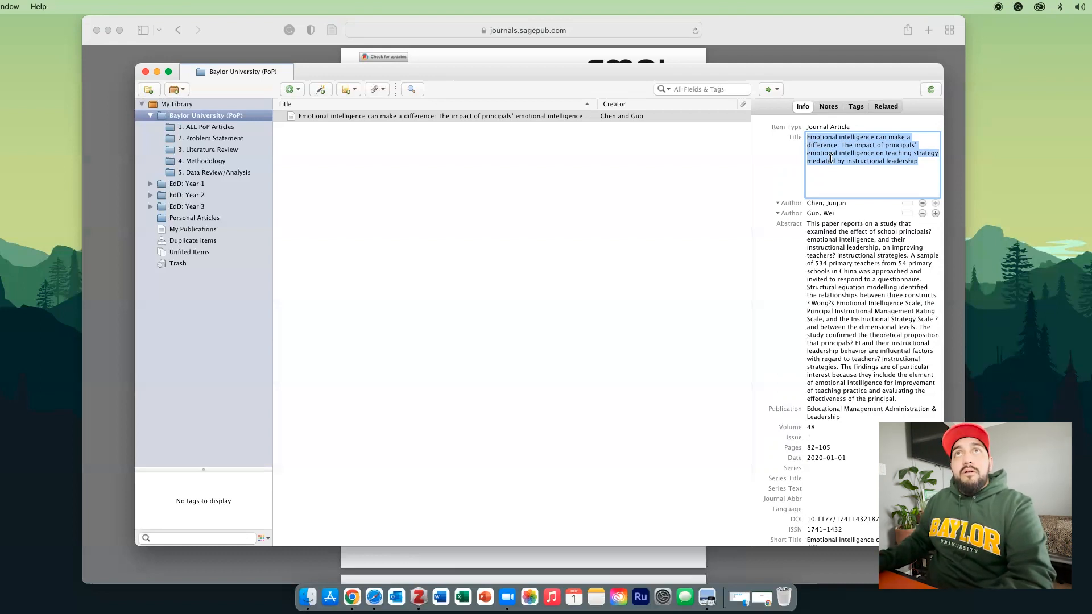
click(675, 271)
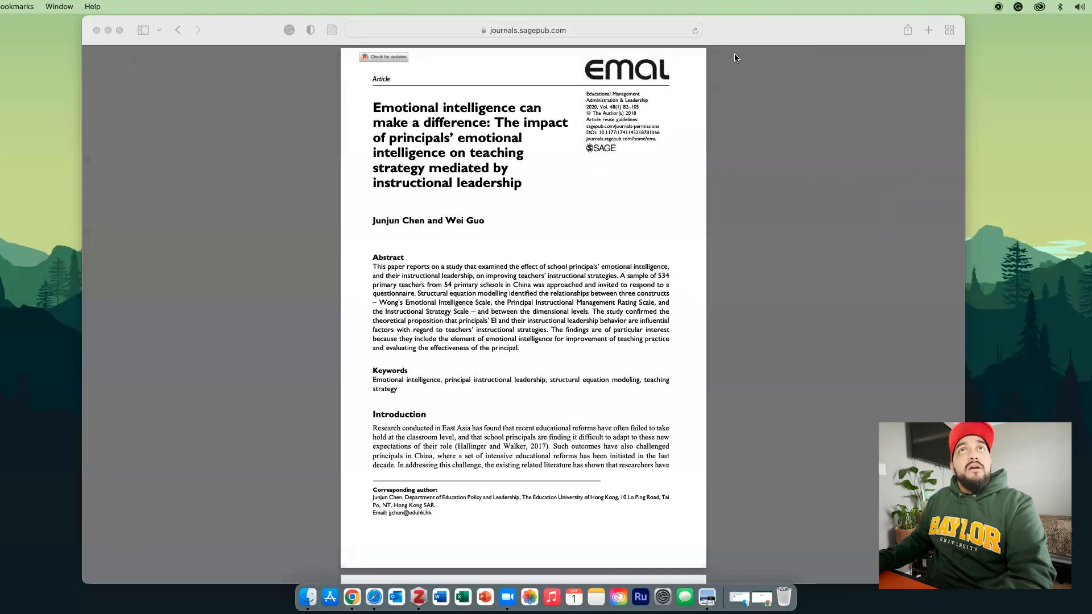
Switch back to Safari, return to the Google Scholar results, and open the tandfonline.com PDF of "Teacher leadership: Towards a research agenda"
click(735, 58)
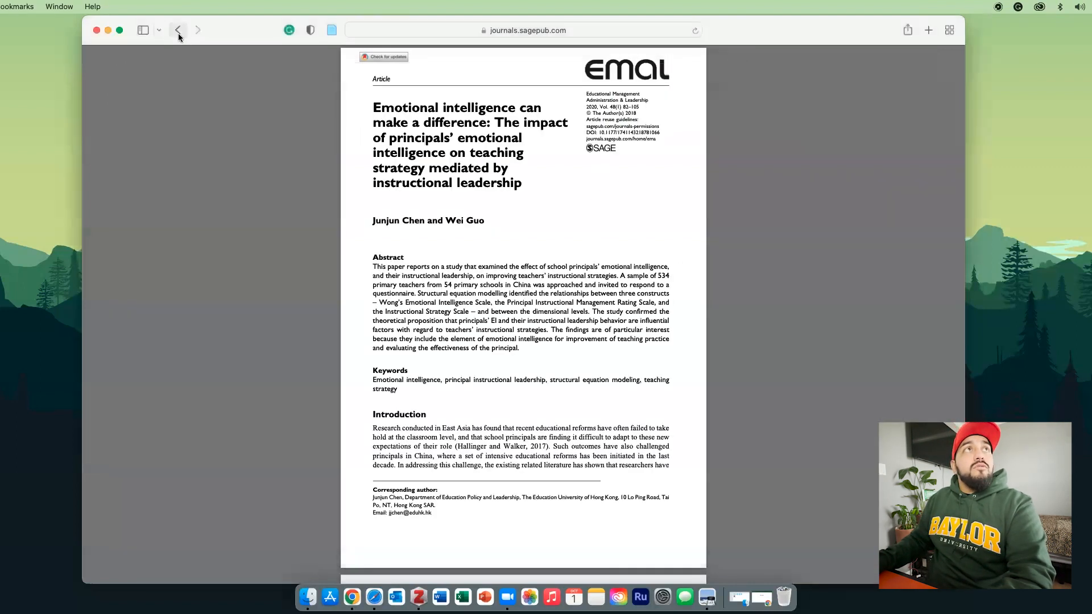
click(178, 30)
scroll(594, 381, down, 3)
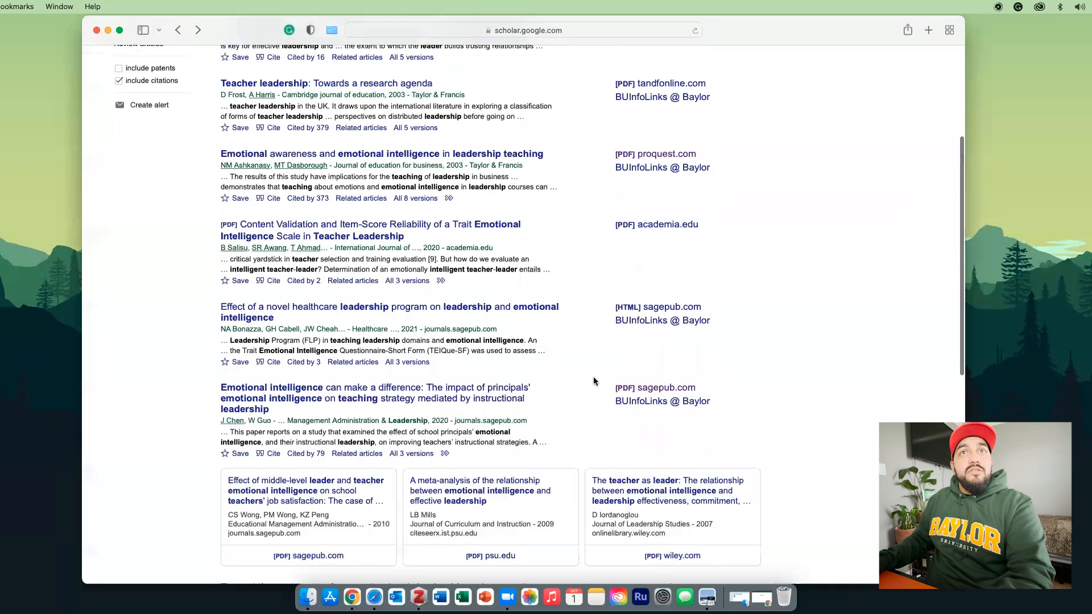
scroll(604, 378, up, 5)
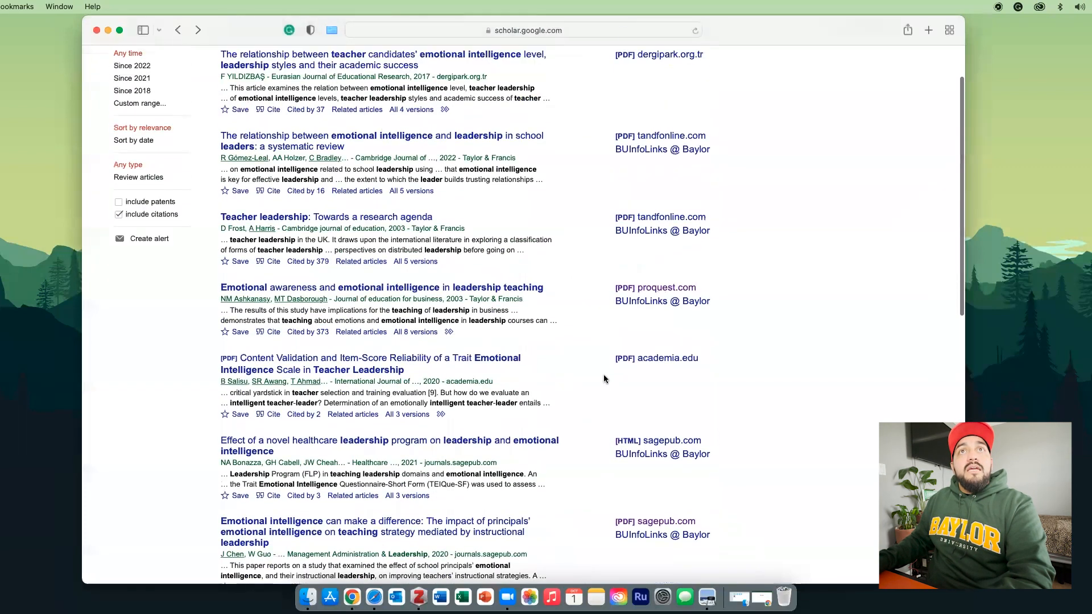
scroll(310, 273, up, 3)
click(671, 286)
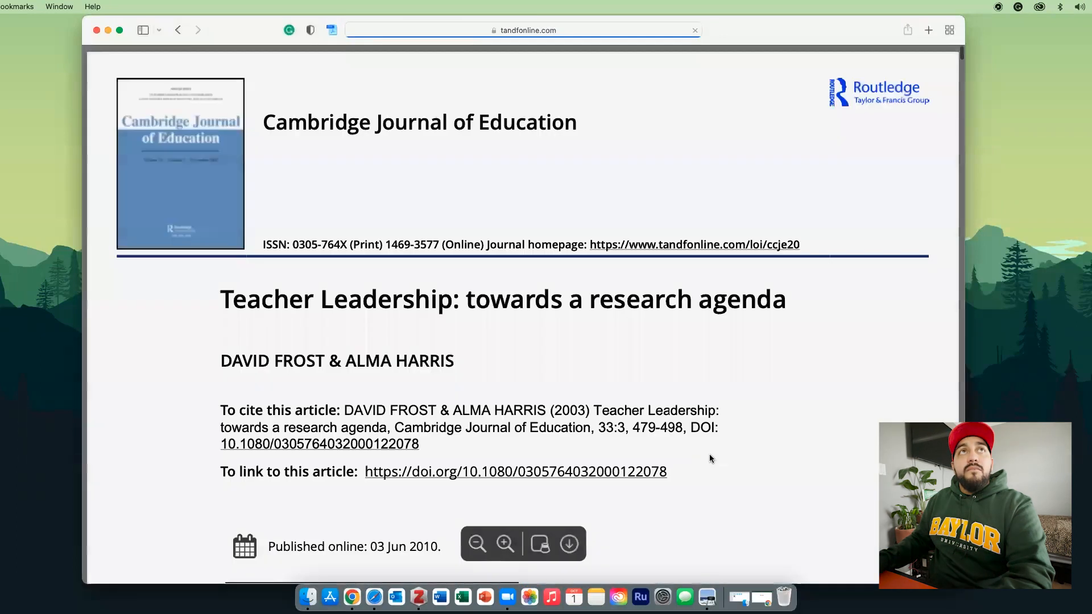
scroll(603, 408, down, 5)
scroll(603, 408, down, 1)
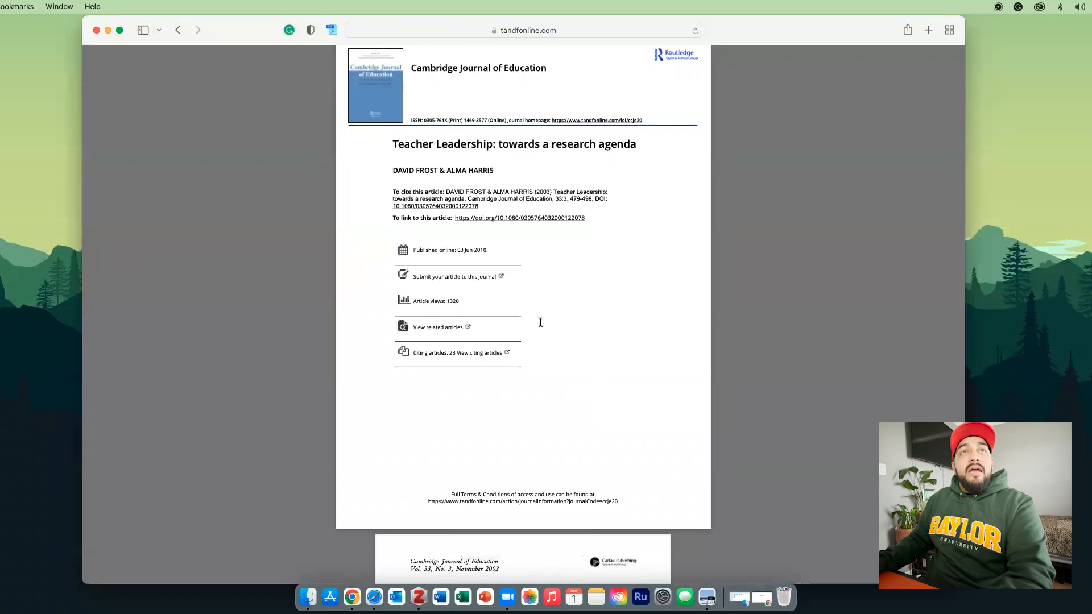
Save the tandfonline.com teacher leadership PDF to Zotero in the "Baylor University (PoP)" collection using the browser connector
click(332, 30)
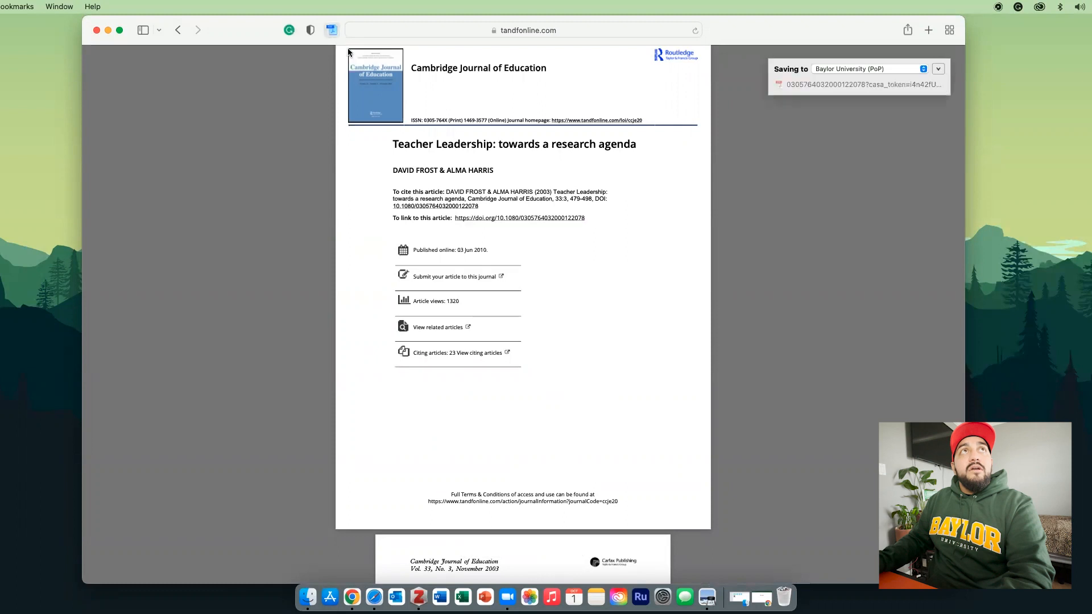
click(938, 69)
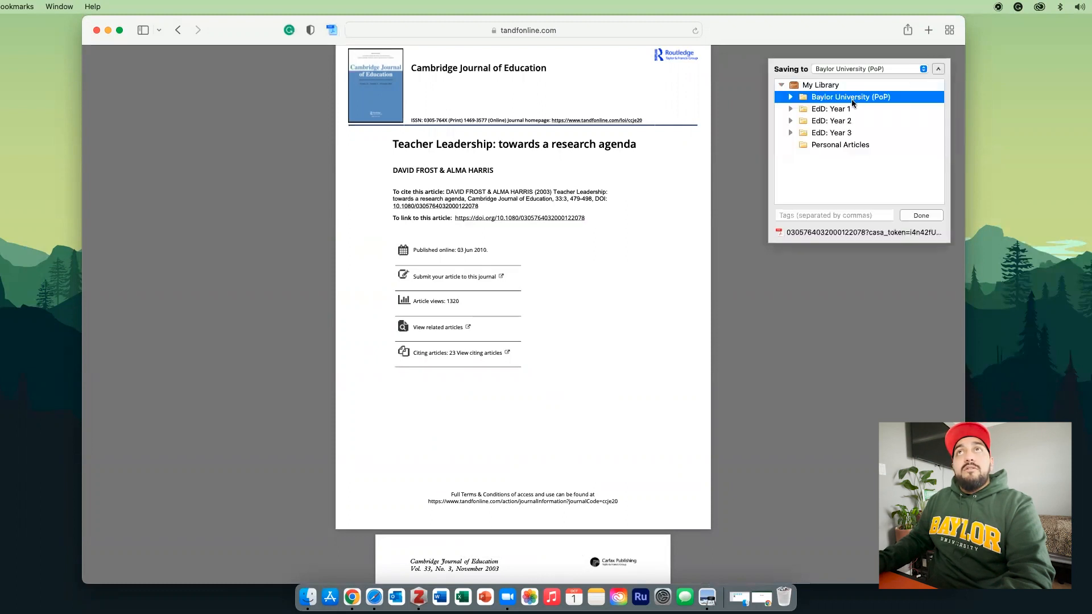
click(919, 216)
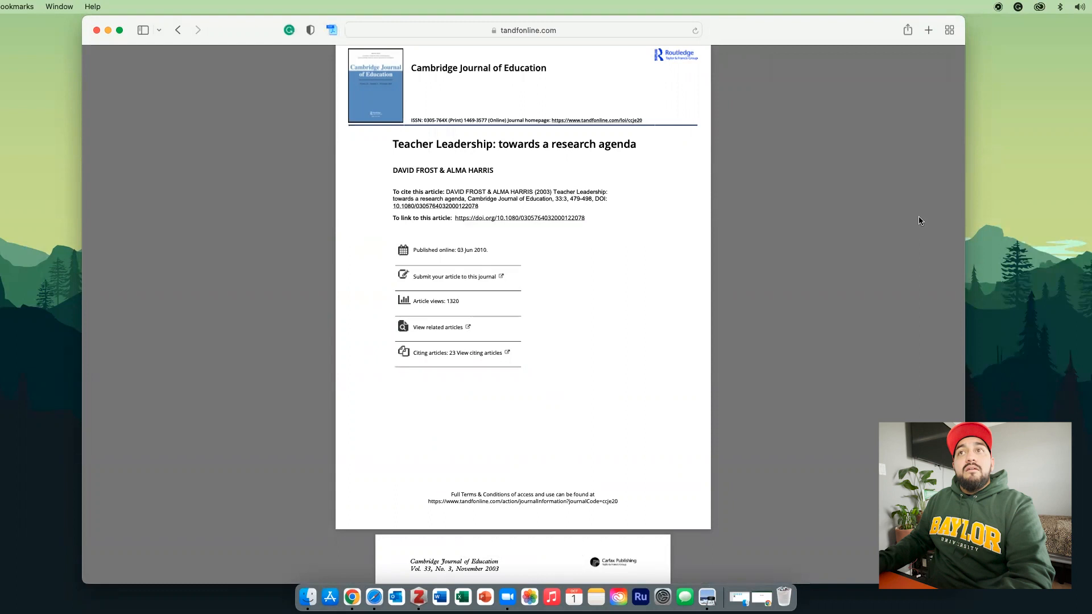
Switch to Zotero and compare the saved details of the emotional intelligence article and the teacher leadership article
drag(854, 27, 862, 116)
click(831, 72)
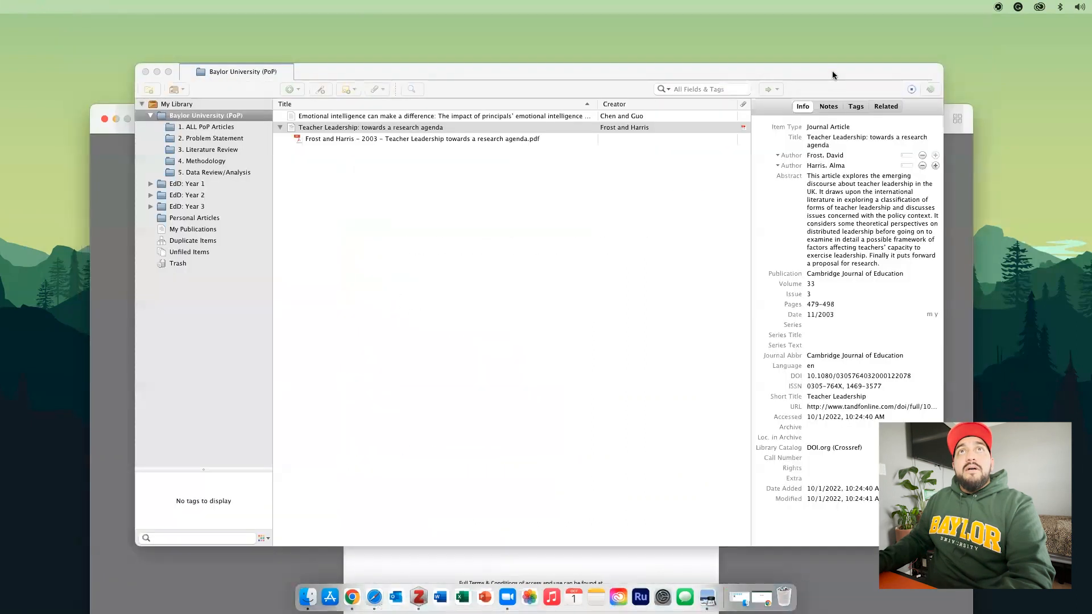
click(334, 117)
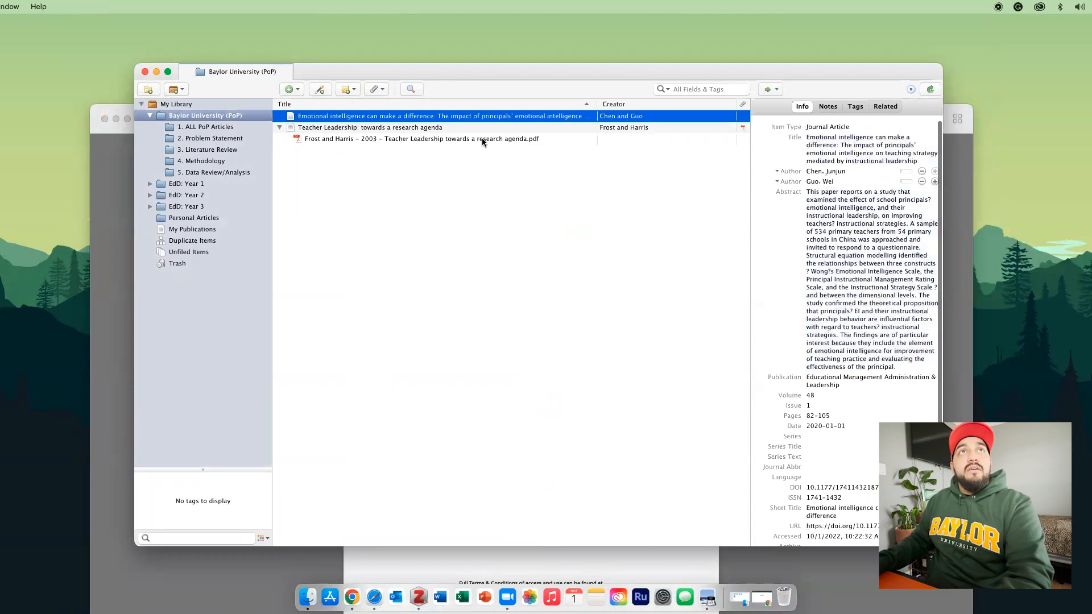
click(401, 129)
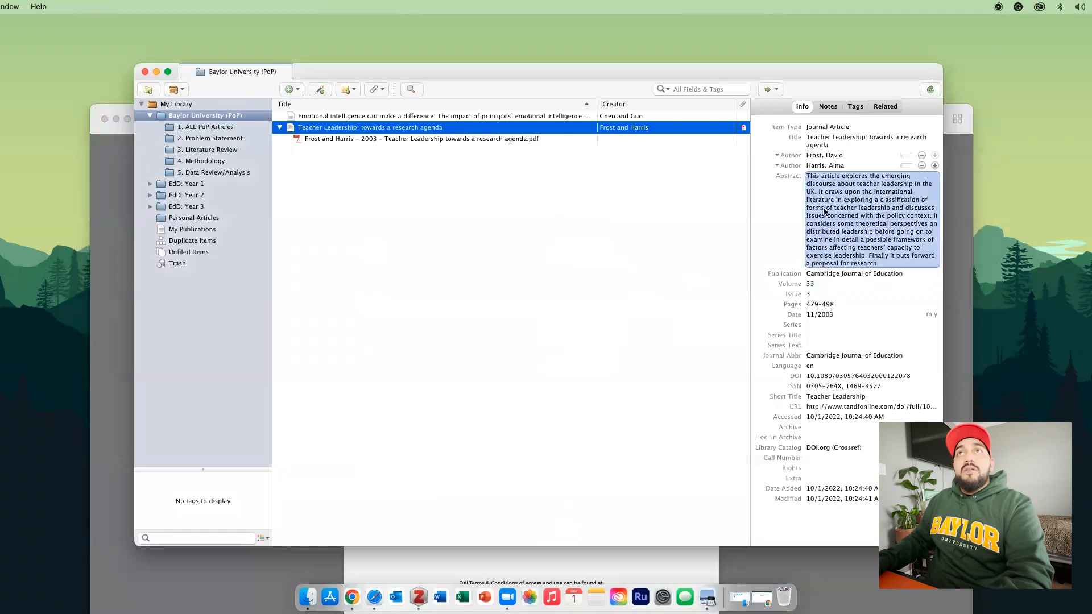
Capitalize "Towards" in the teacher leadership article's title and collapse its attached PDF in the item list
click(868, 135)
click(870, 165)
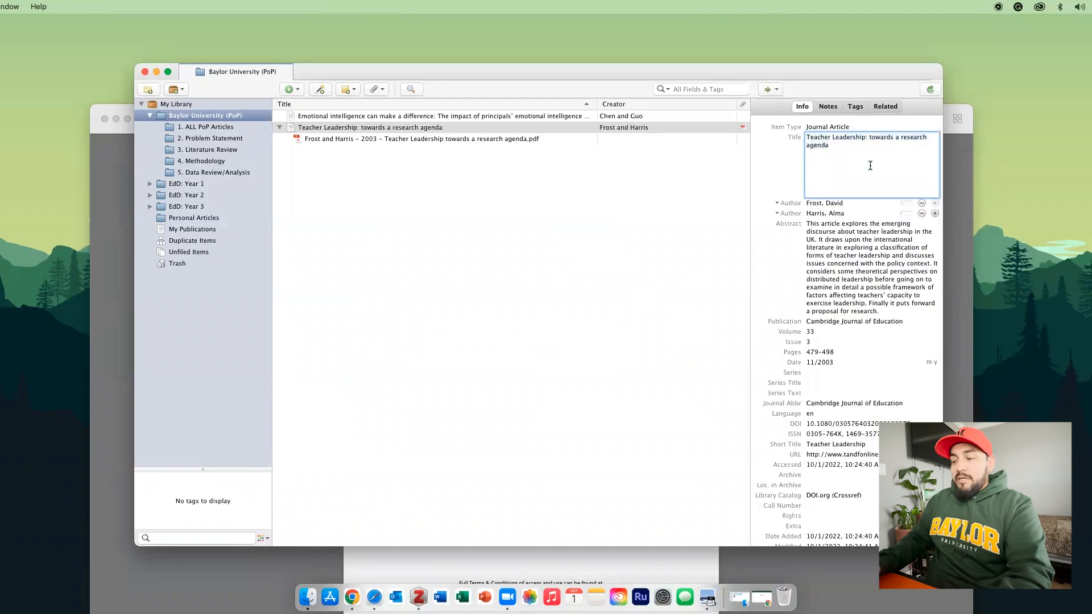
key(BackSpace)
text(T)
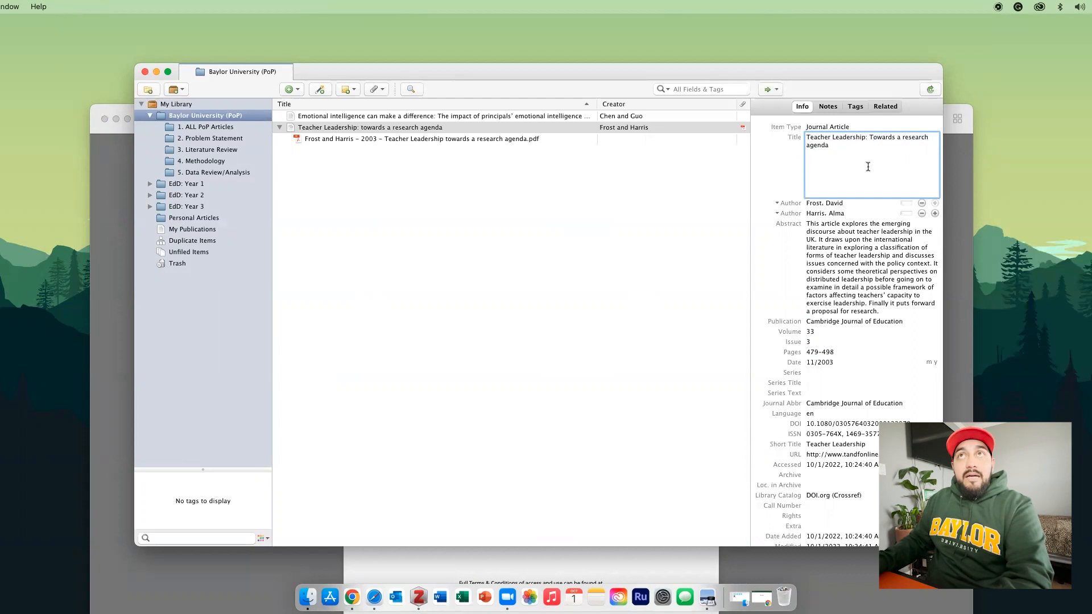
click(671, 254)
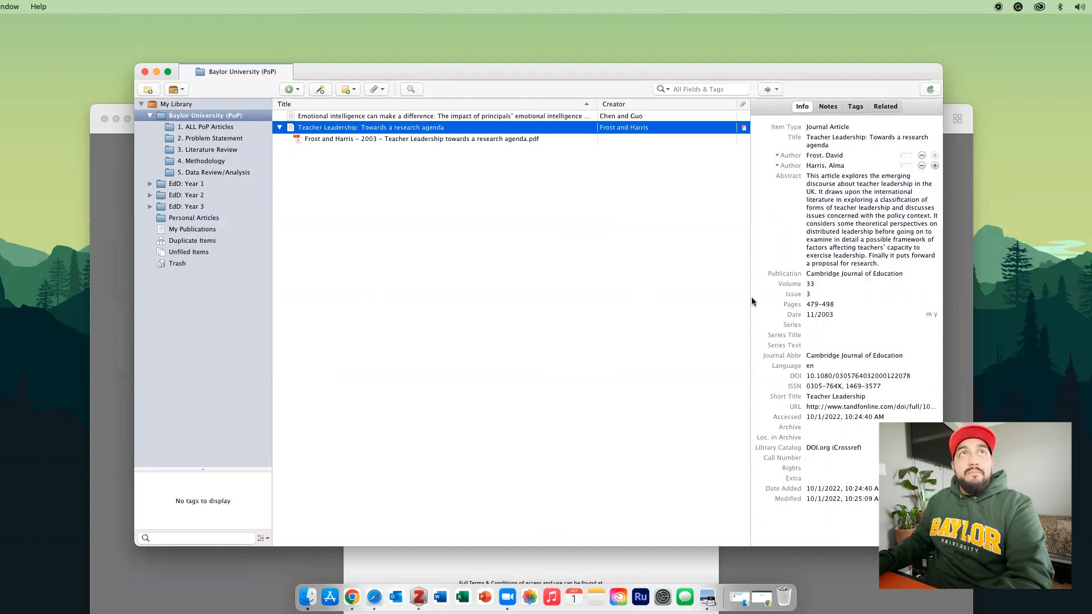
click(280, 128)
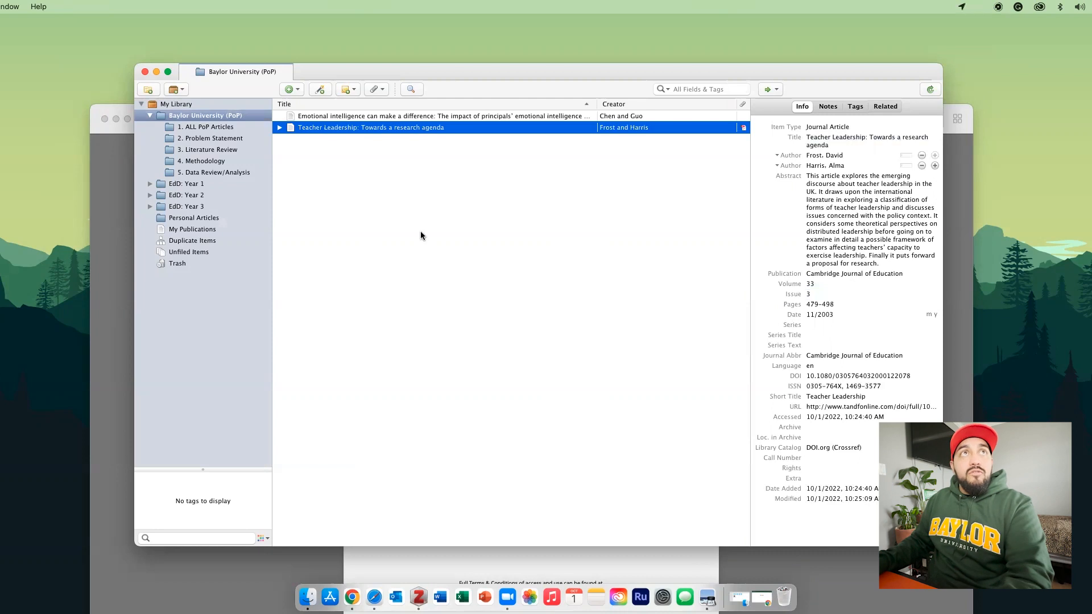
Switch to Microsoft Word, create a blank document and enter the text "This is an example paragraph"
click(442, 597)
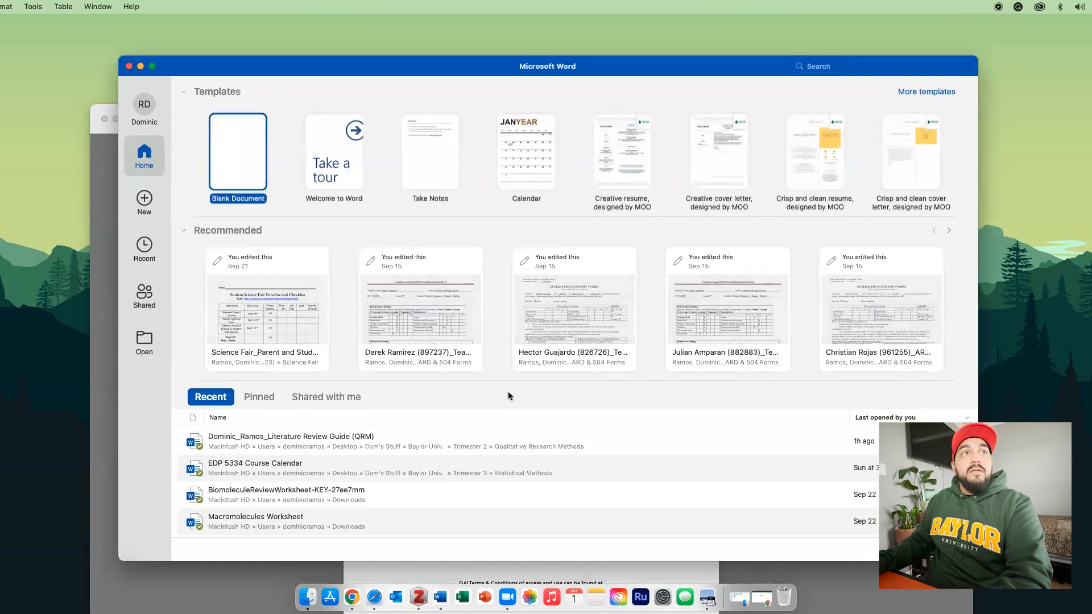
click(235, 180)
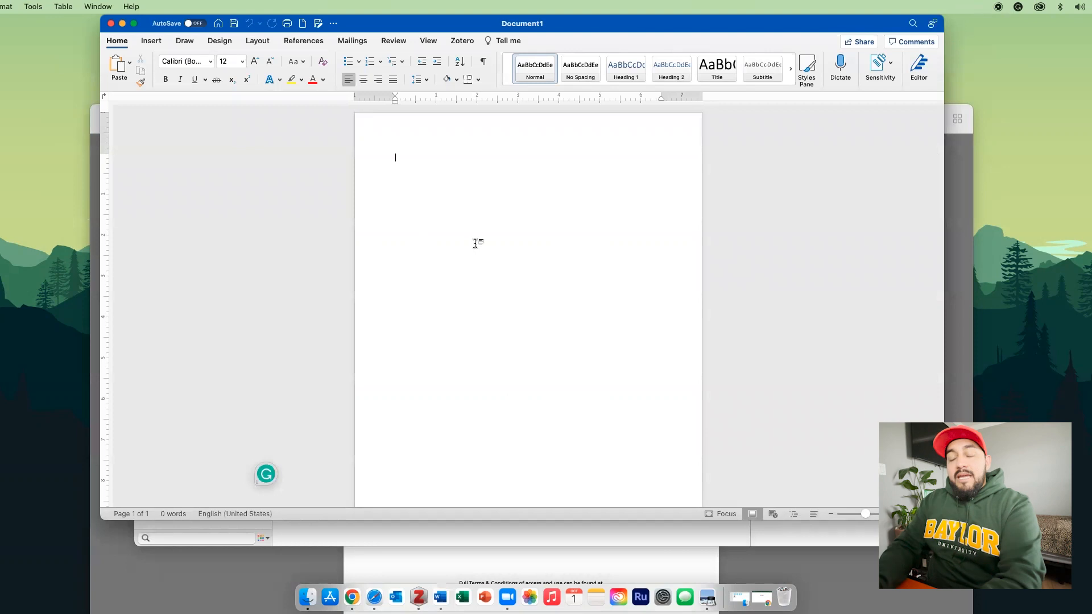
text(This is an)
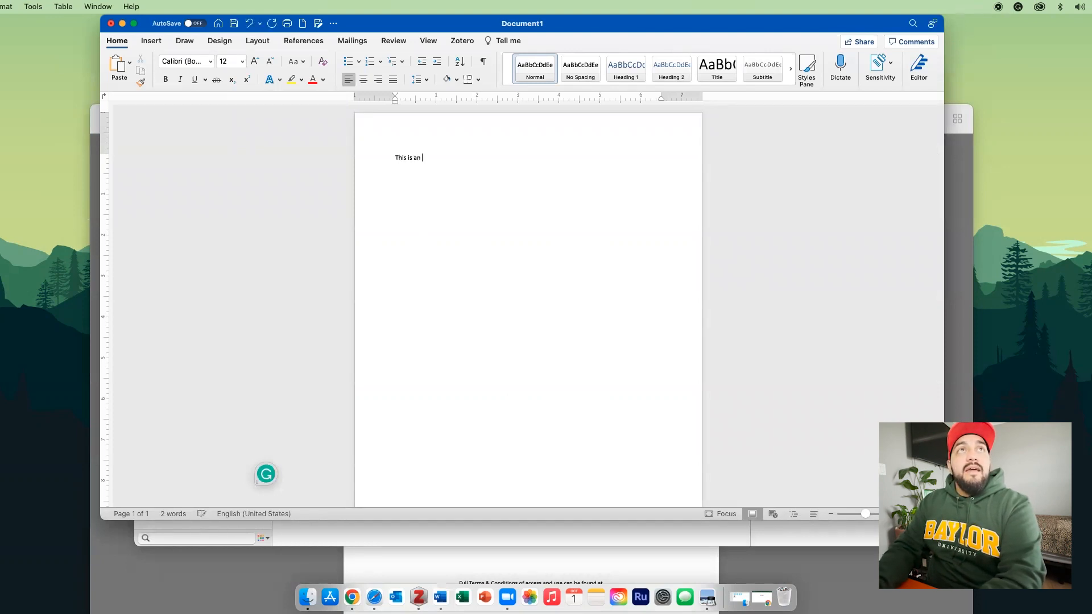
text( example pa)
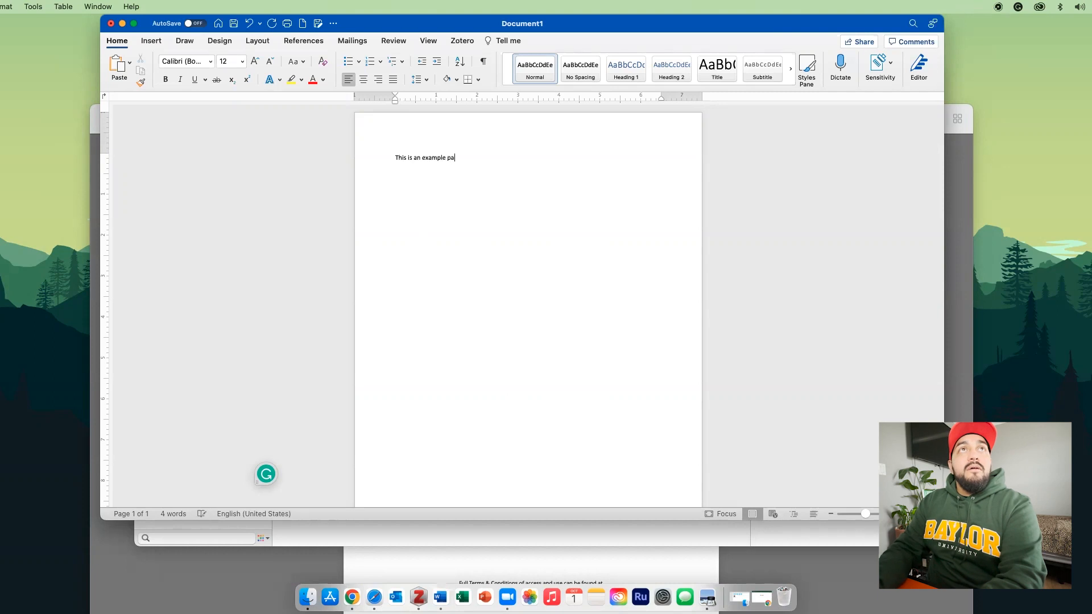
text(ragraph)
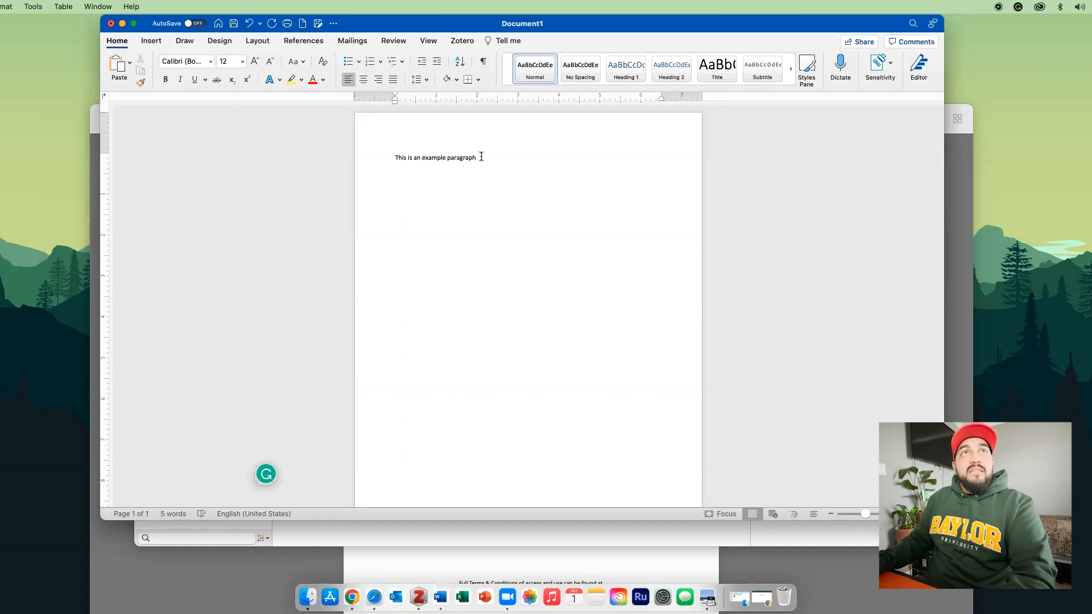
drag(583, 24, 582, 55)
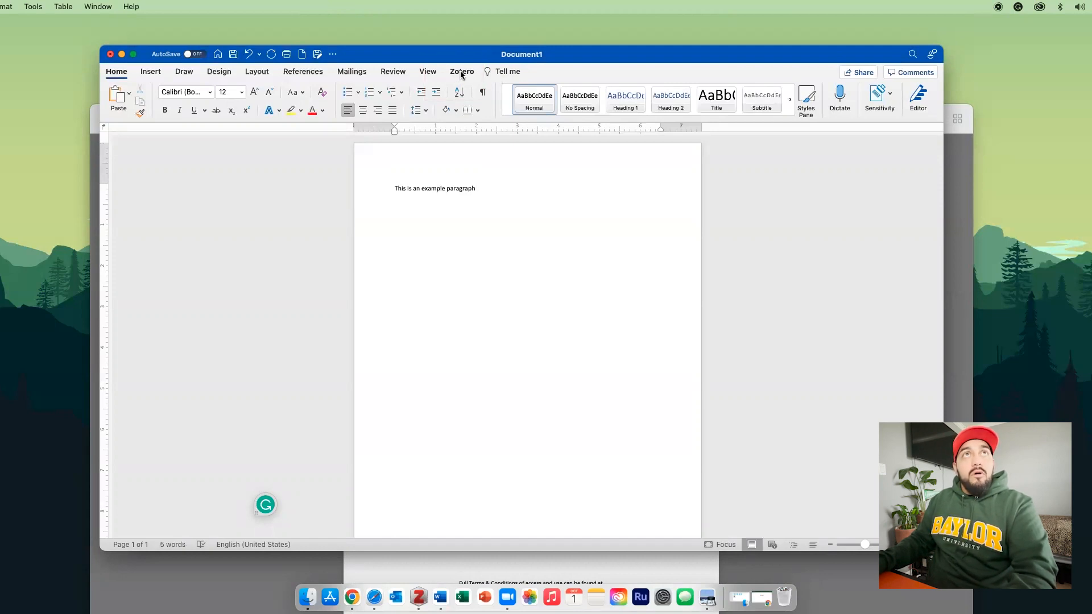
Start a Zotero citation after the text, using APA 7th edition, citations stored as Fields and automatic citation updates
click(461, 72)
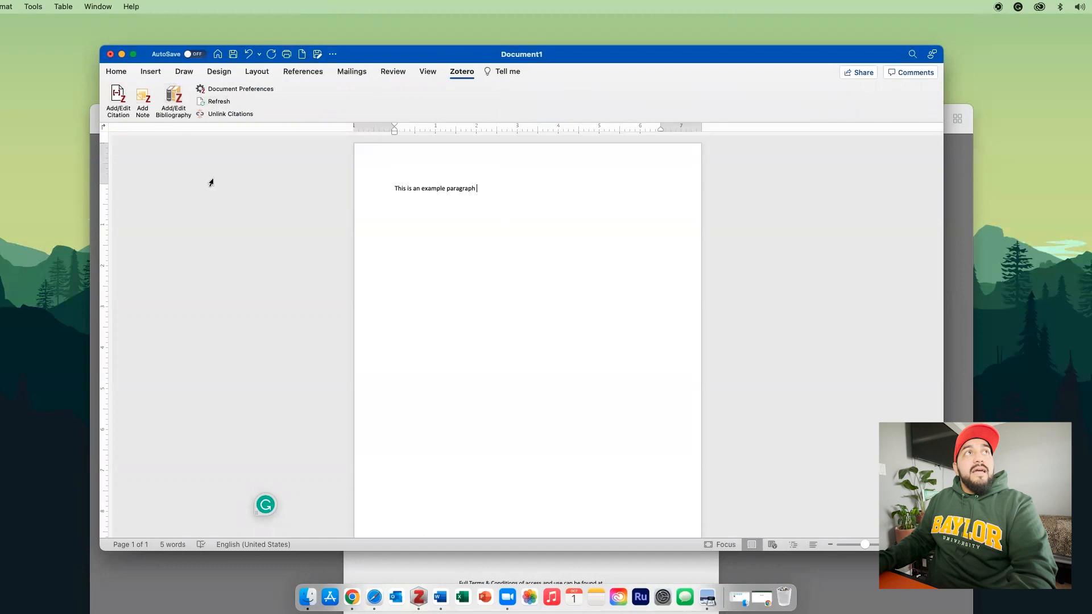
click(118, 92)
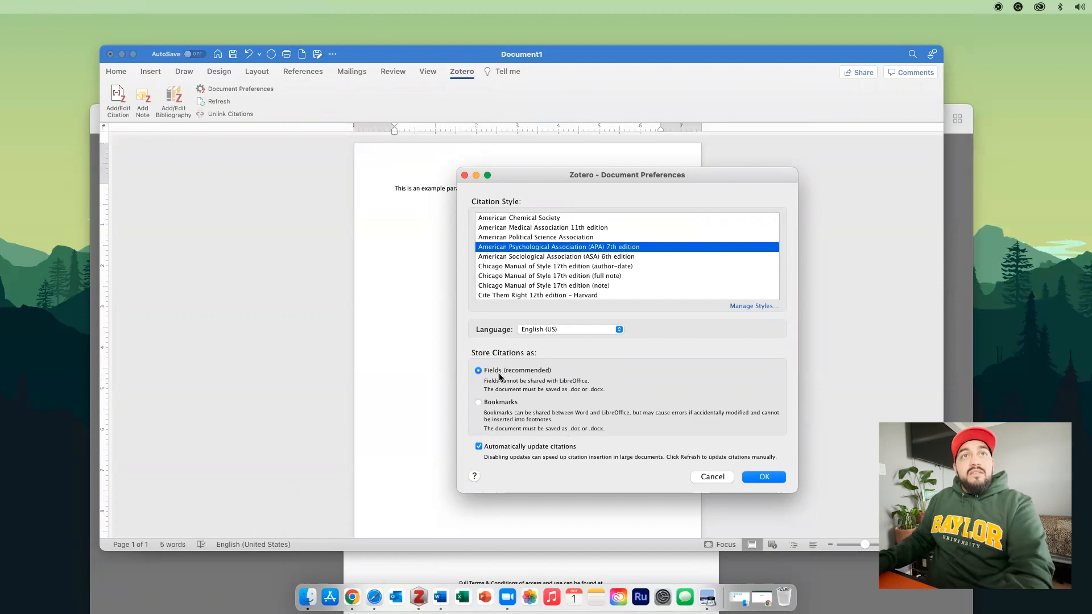
click(480, 448)
click(480, 448)
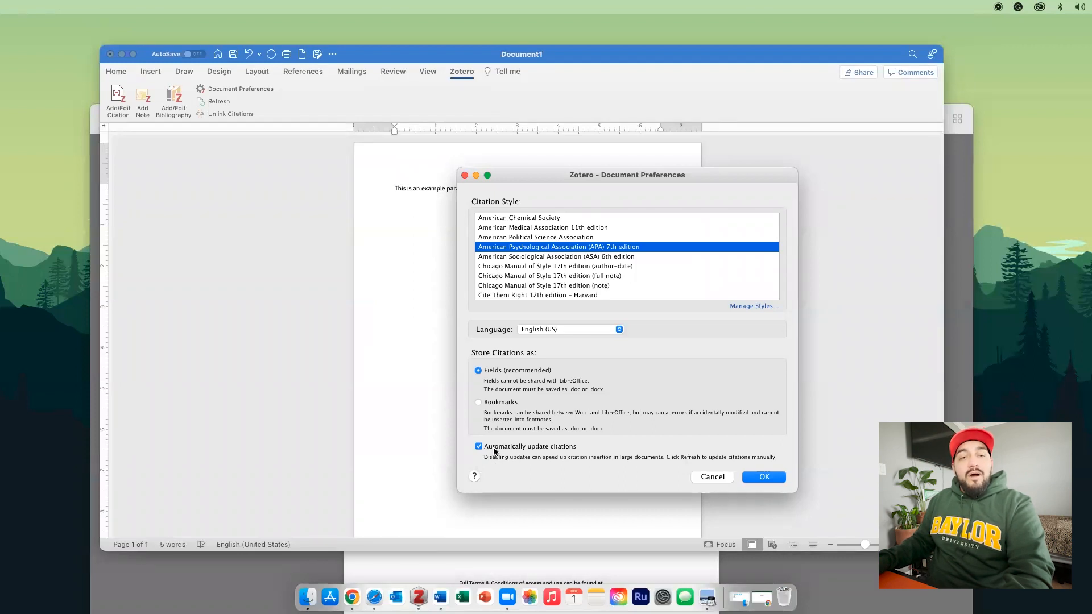
click(763, 478)
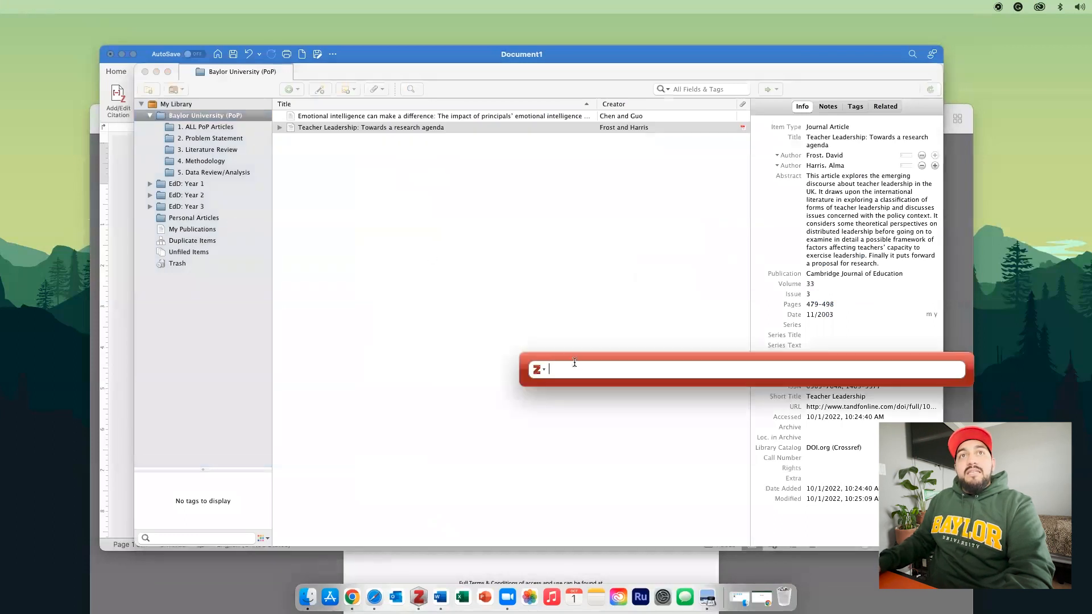
Bring the citation search bar over the Word document and add the 2020 article "Emotional intelligence can make a difference" to the citation
drag(584, 361, 343, 353)
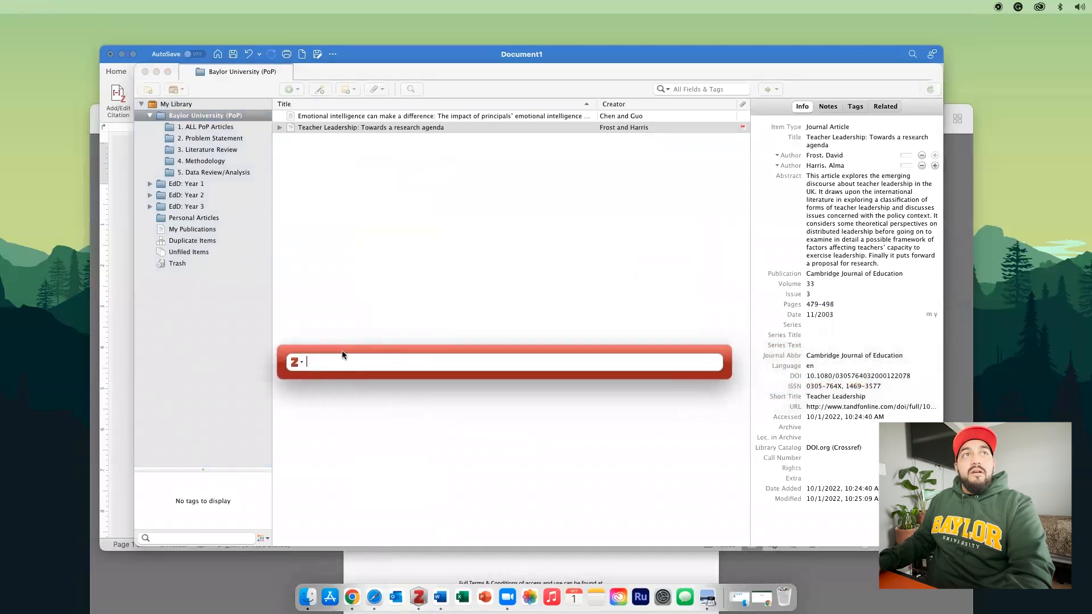
click(115, 233)
drag(644, 71, 711, 463)
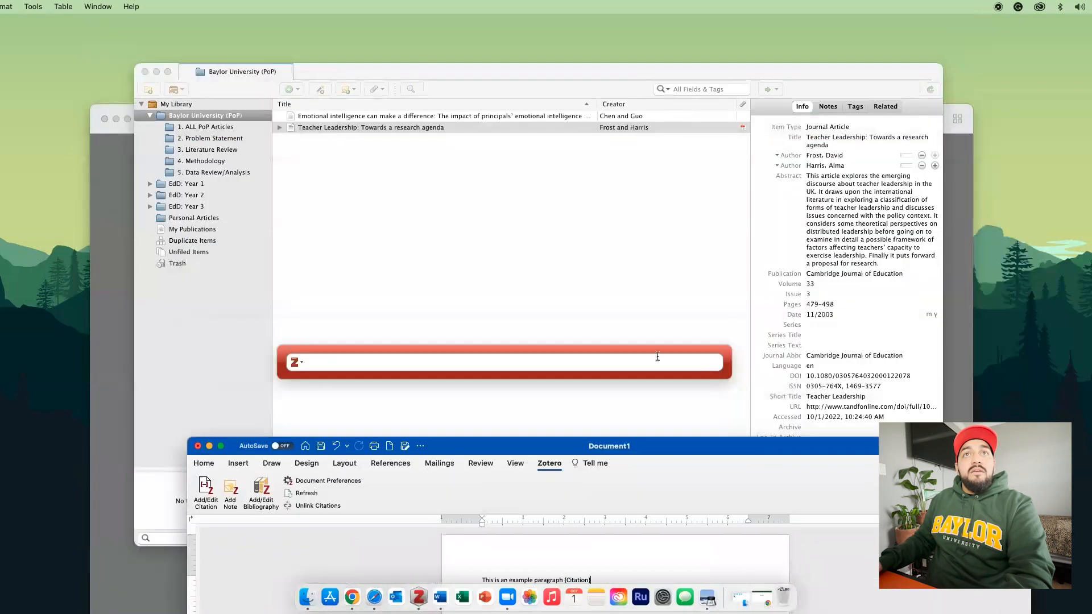
drag(777, 450, 674, 102)
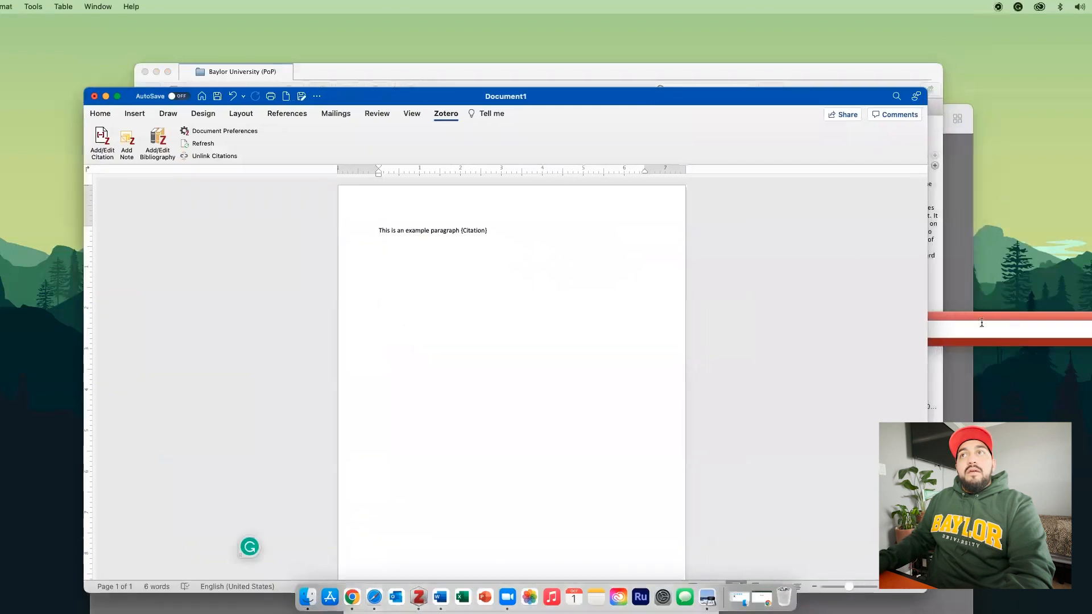
drag(983, 317, 523, 307)
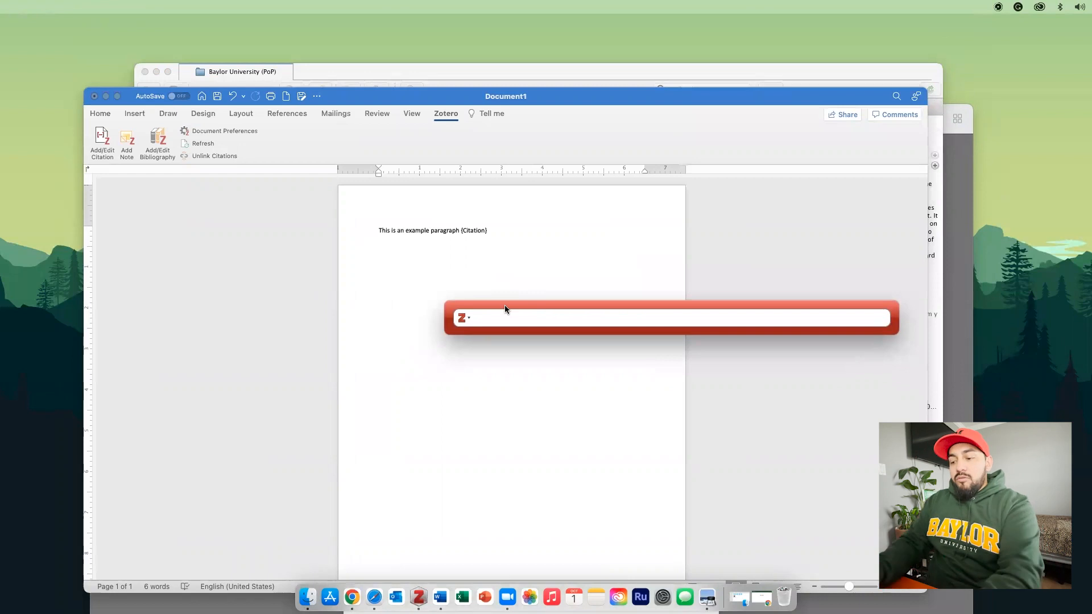
text(chen)
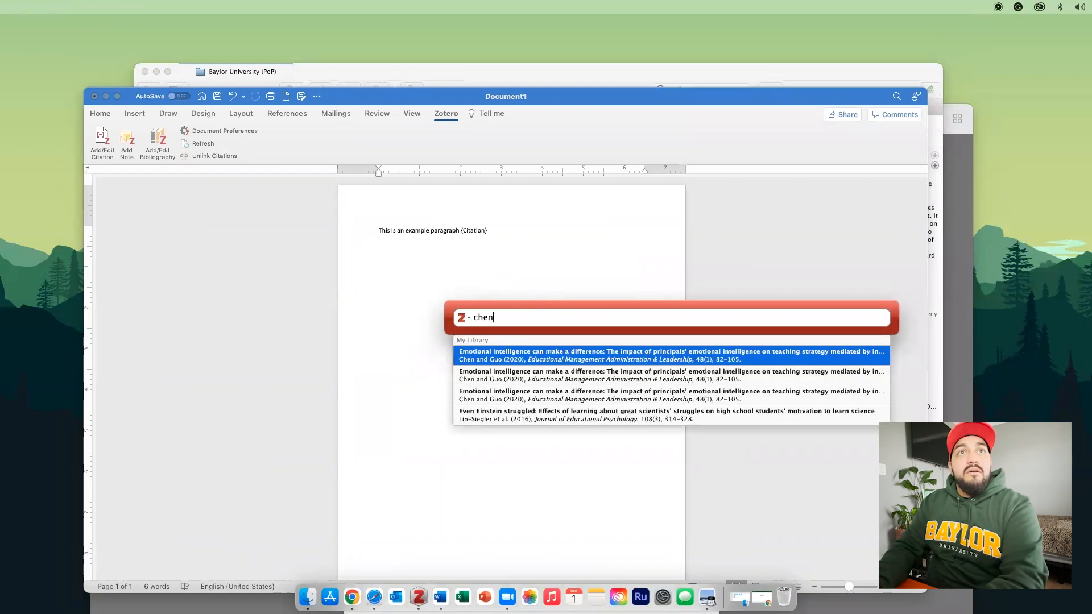
click(506, 359)
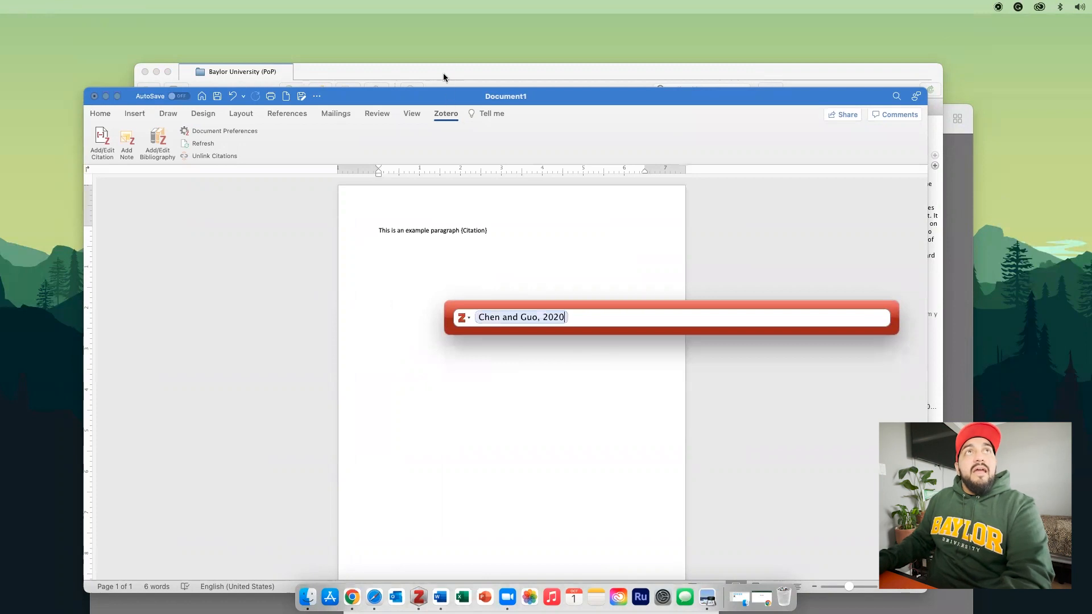
Add the 2003 article "Teacher Leadership: Towards a research agenda" to the same citation, insert it, and end the sentence with a period
drag(424, 95, 366, 87)
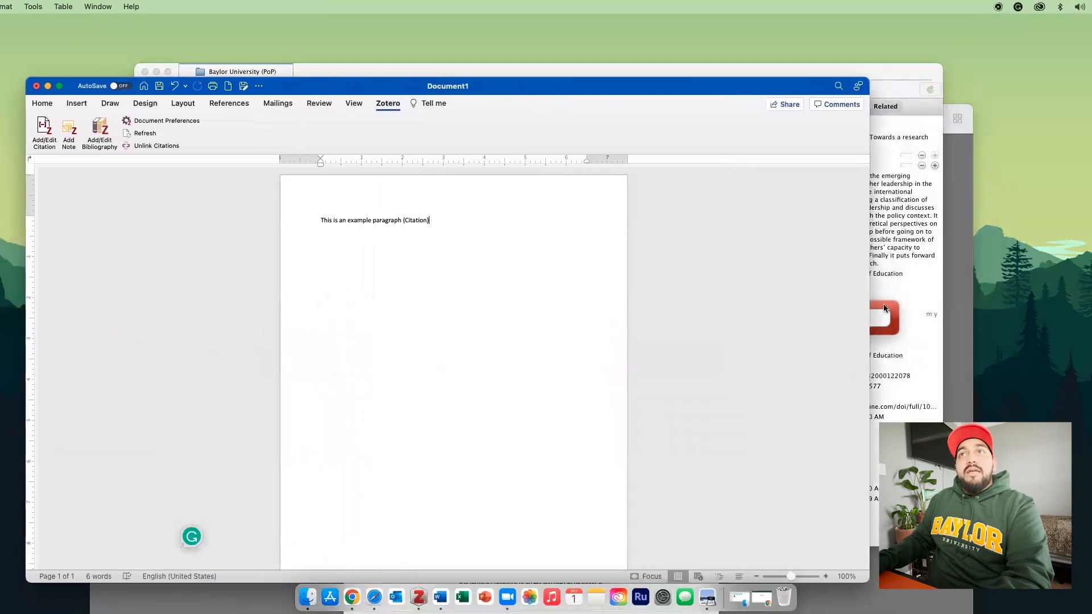
click(882, 308)
text(frost)
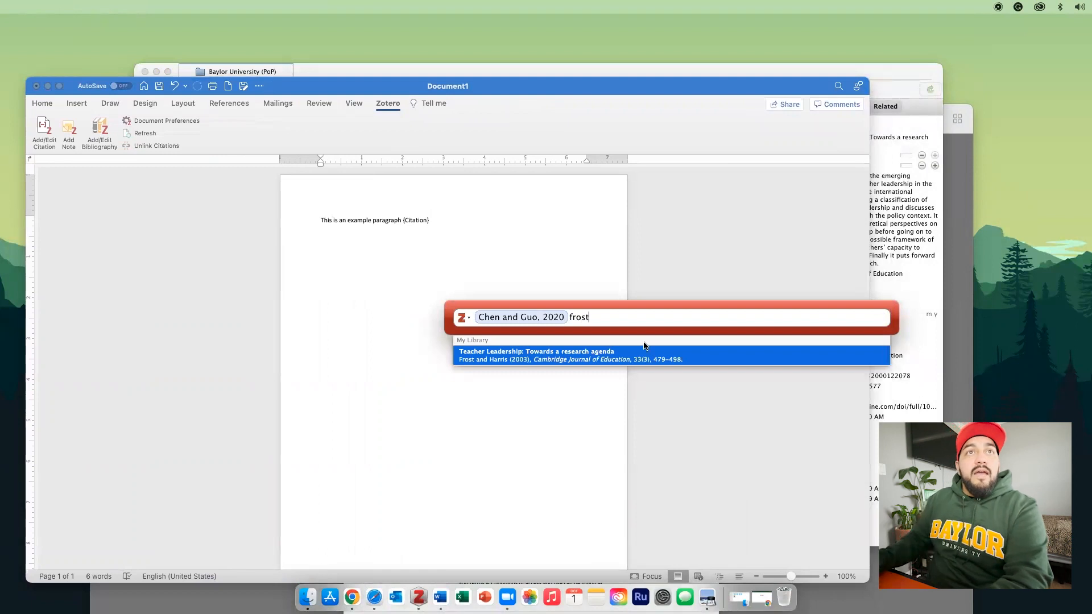
click(578, 357)
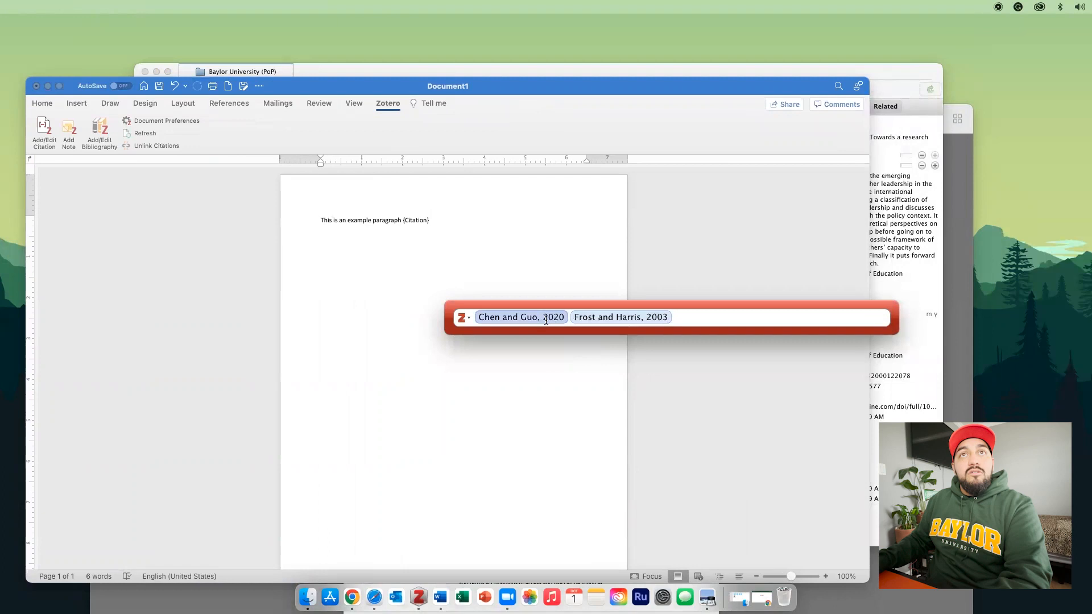
key(Return)
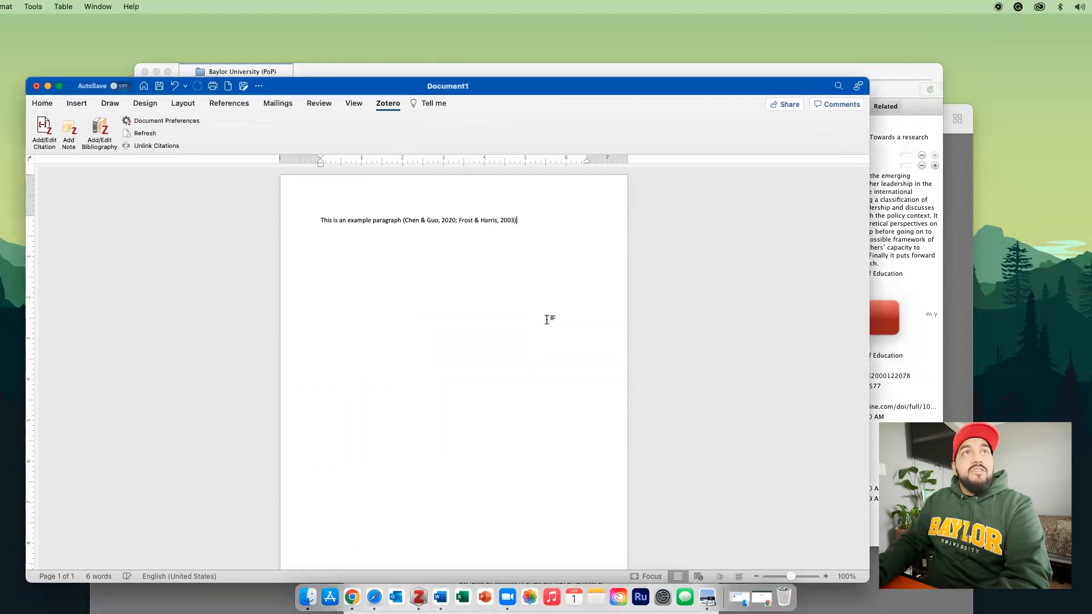
text(.)
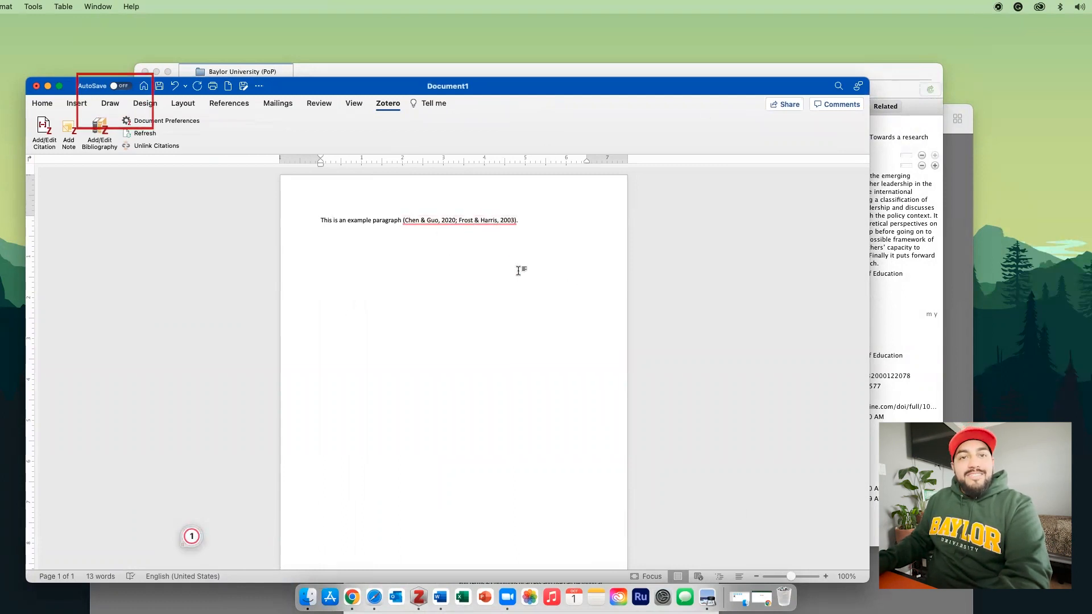
Add a centered "References" heading on a new line below the example paragraph
mouse_move(441, 221)
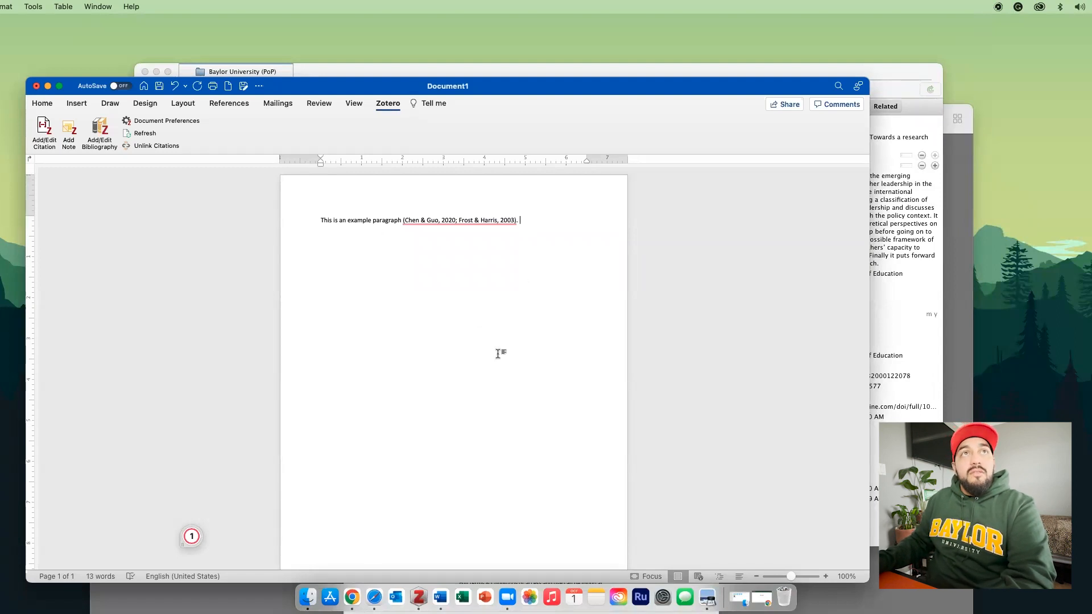
key(Return)
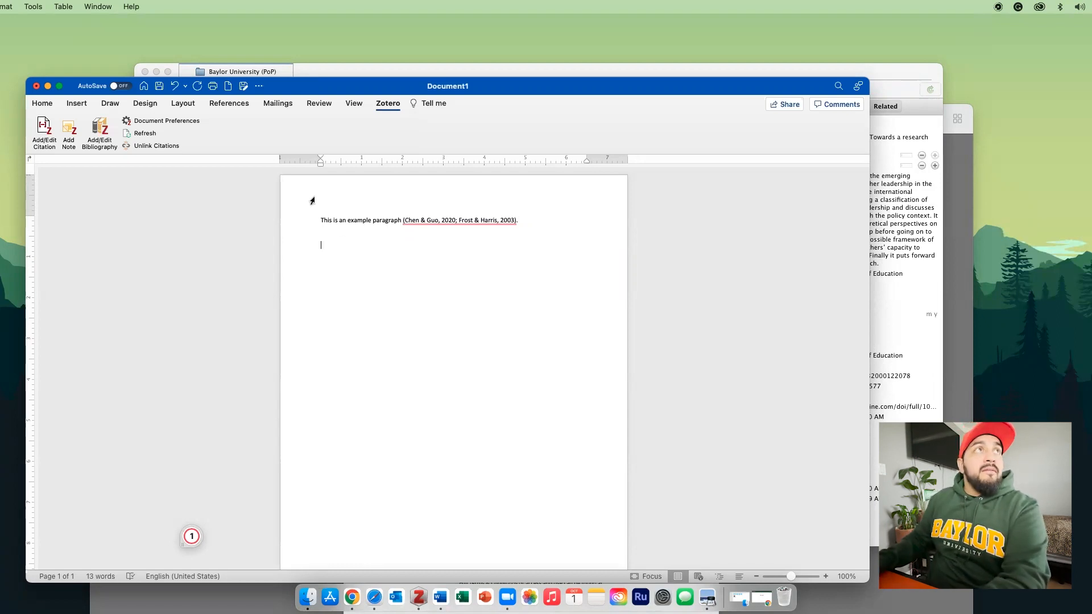
click(33, 102)
click(288, 142)
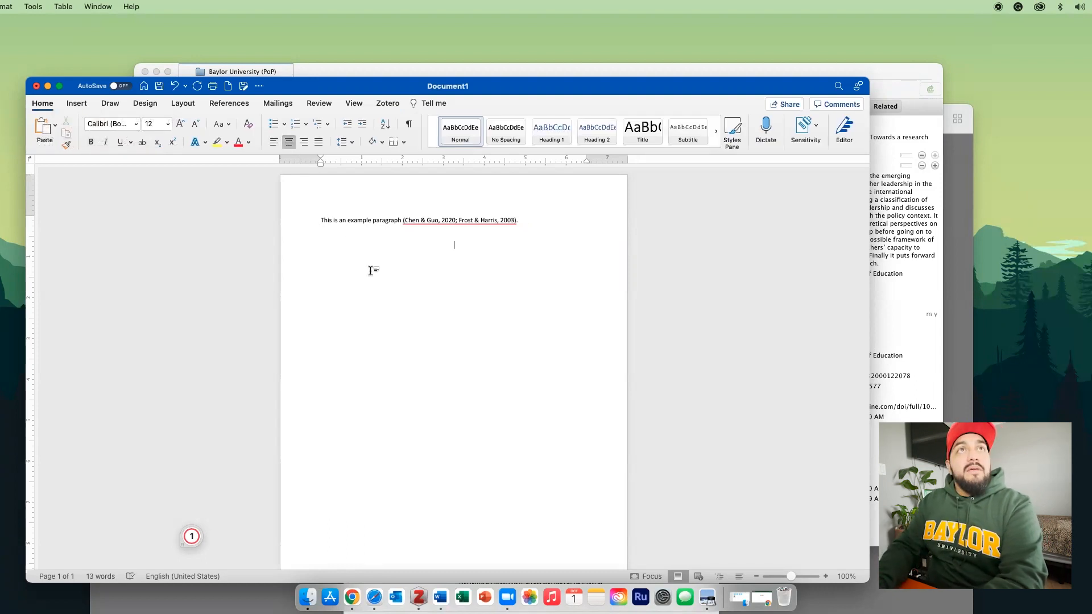
text(Refear)
key(BackSpace)
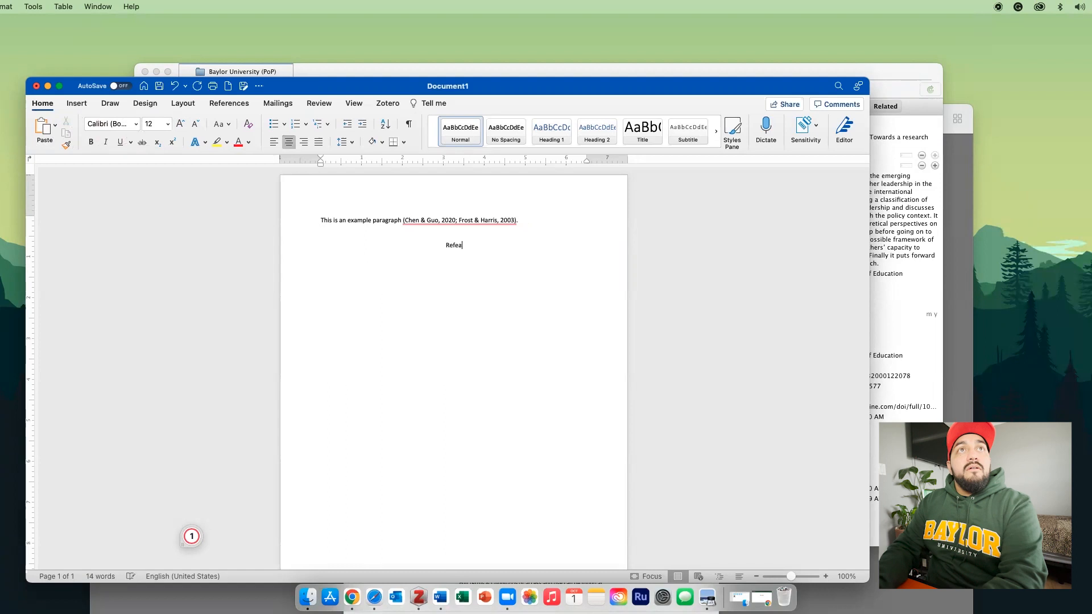
text(e)
key(Return)
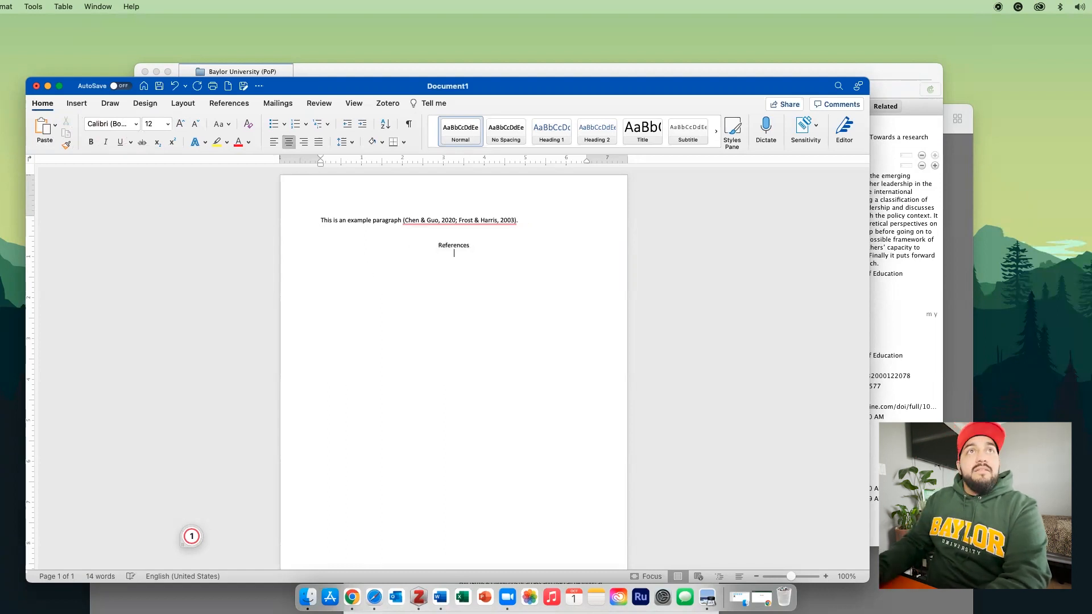
Left-align the empty line under the References heading and insert the Zotero bibliography there
click(274, 142)
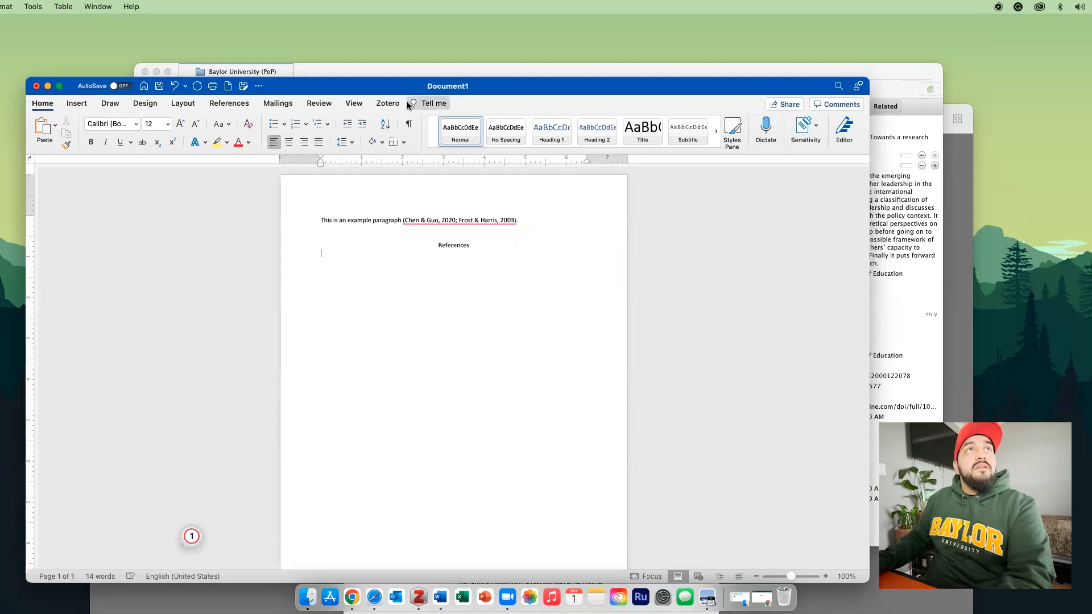
click(387, 104)
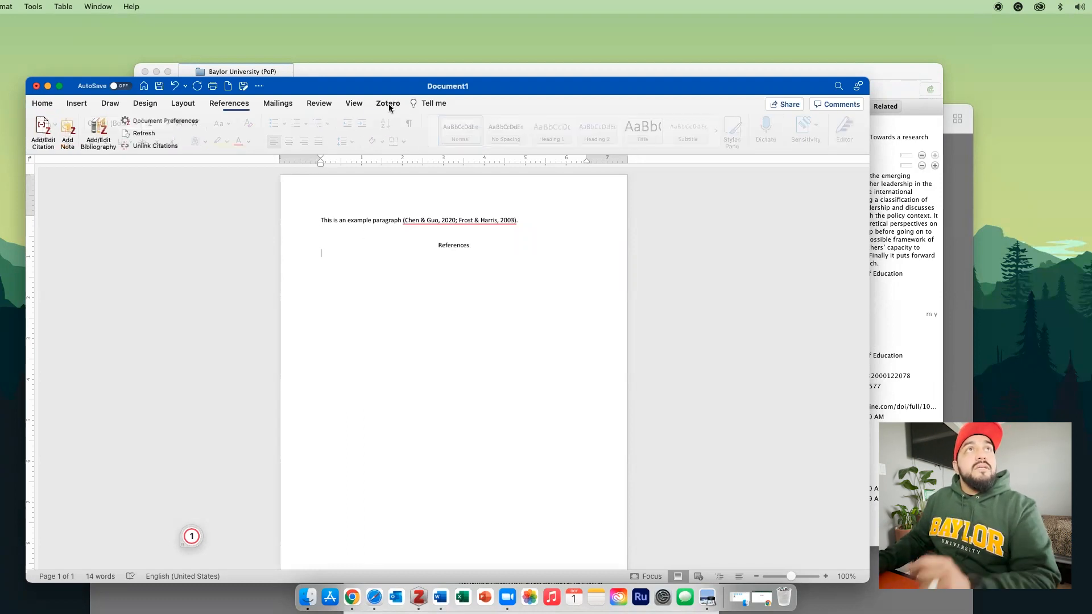
click(96, 130)
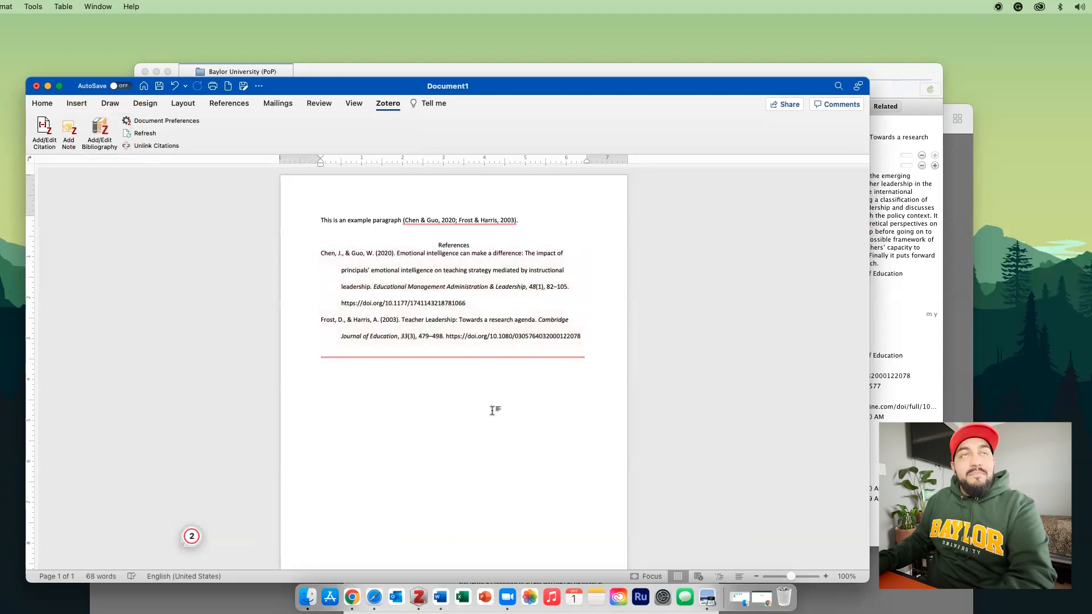
mouse_move(515, 337)
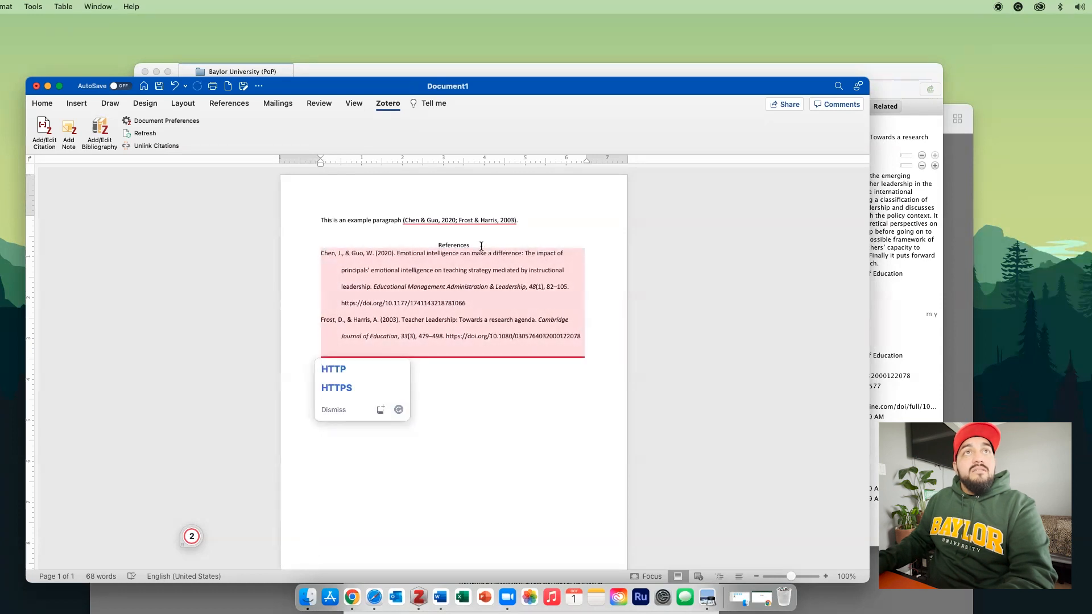
Set the line spacing of the References heading and the reference list to 2.0
click(462, 235)
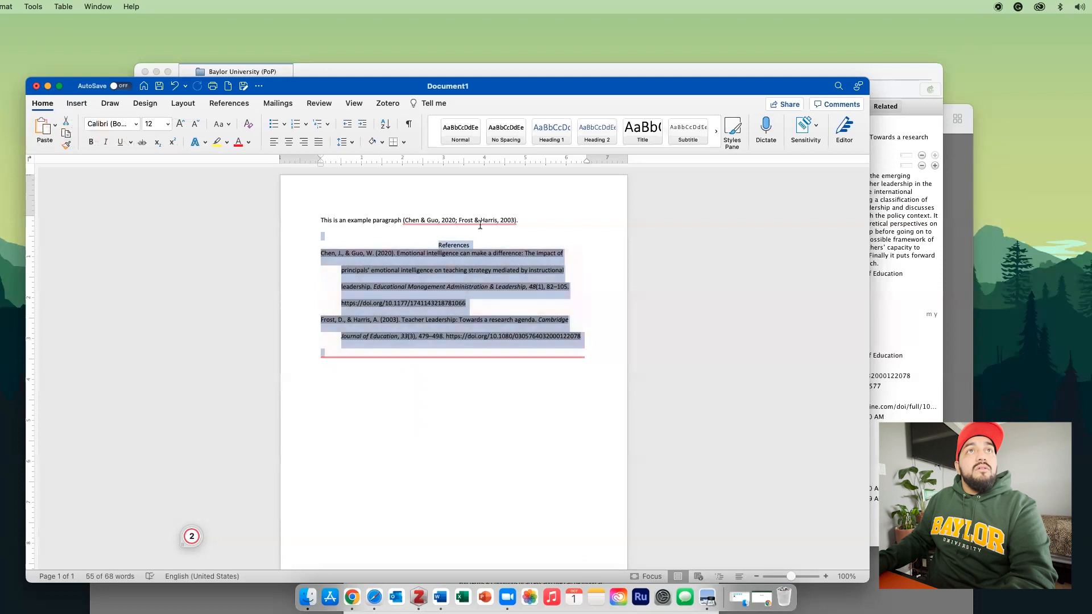
click(352, 146)
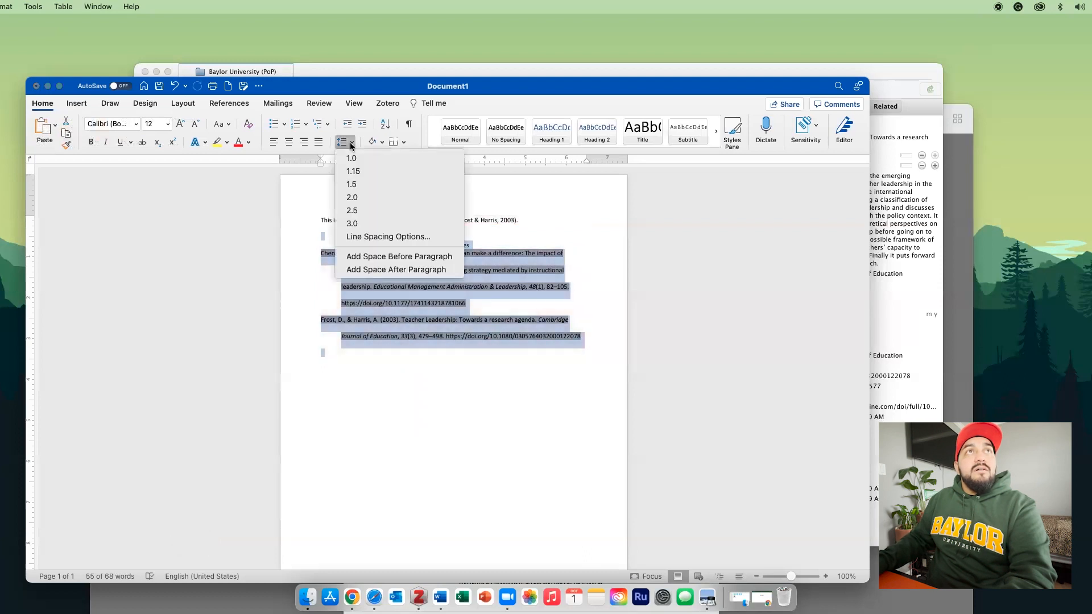
click(355, 196)
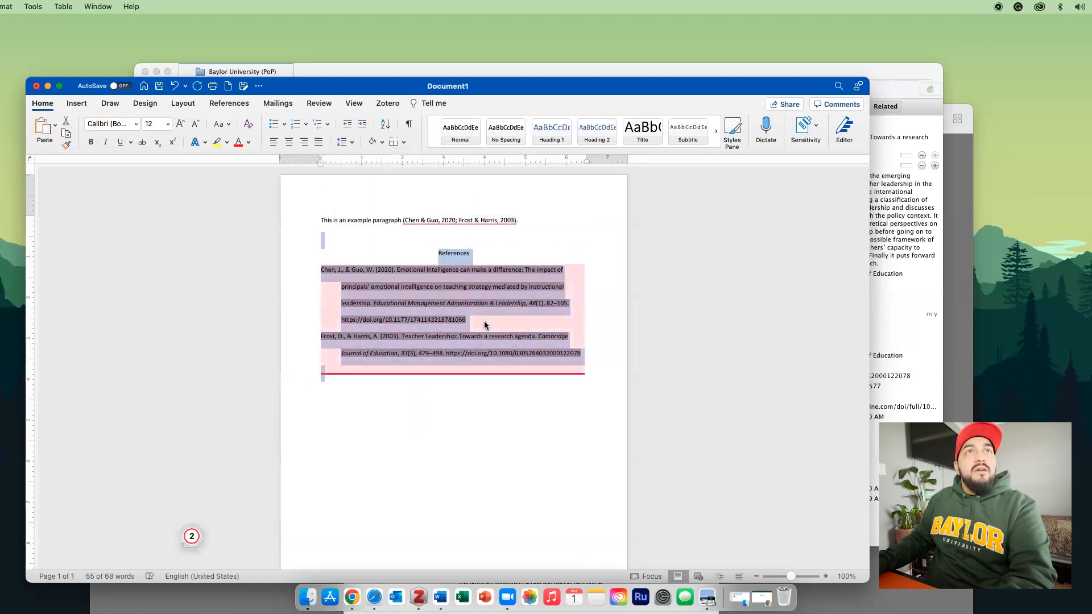
Make the References heading bold and set its font to Times New Roman
double_click(460, 252)
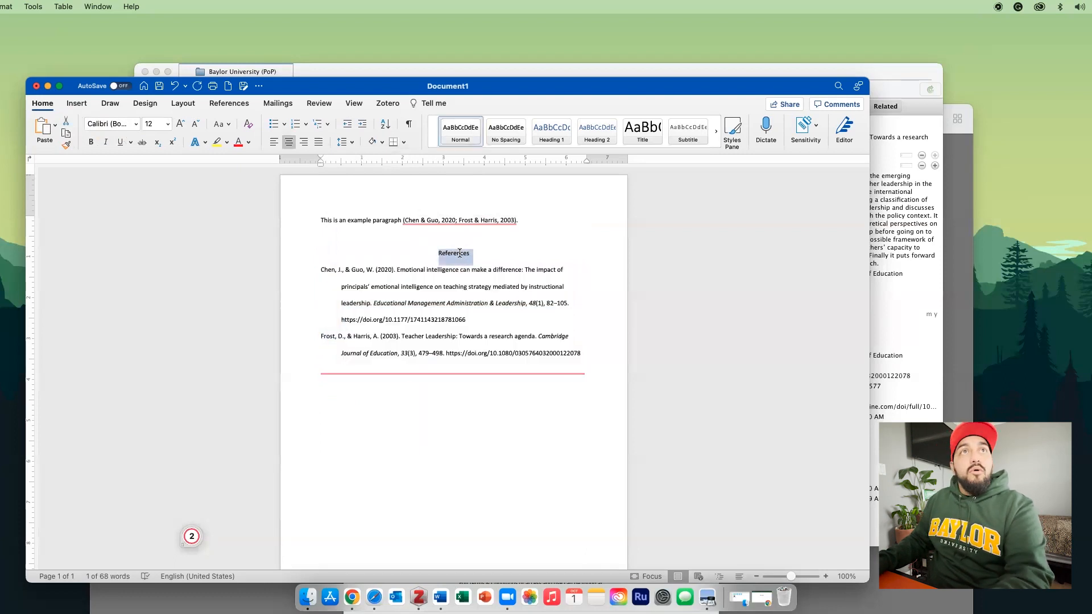
key(super+b)
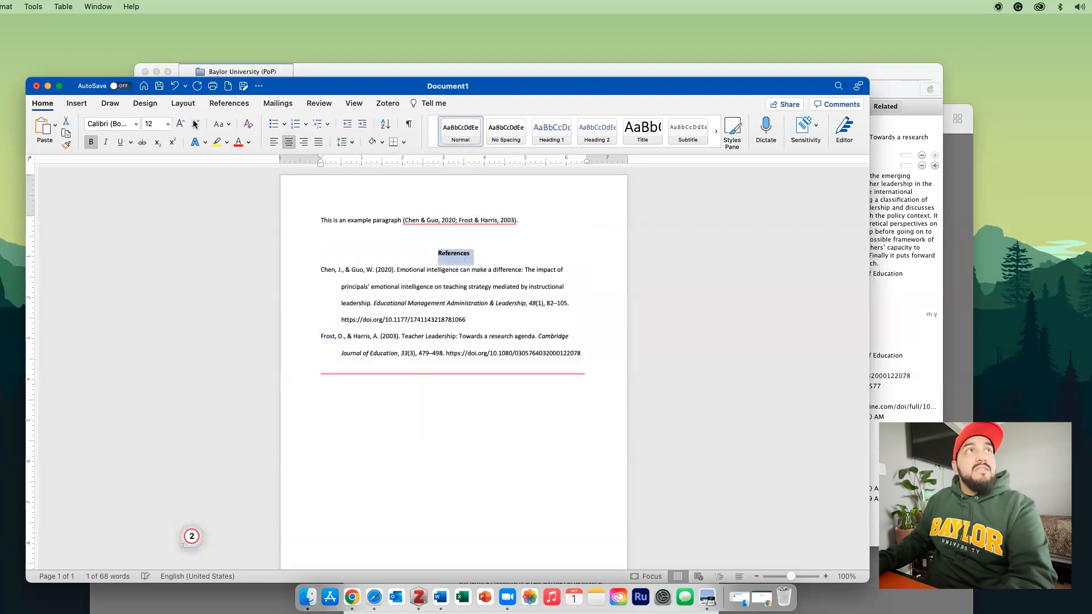
click(137, 125)
click(136, 223)
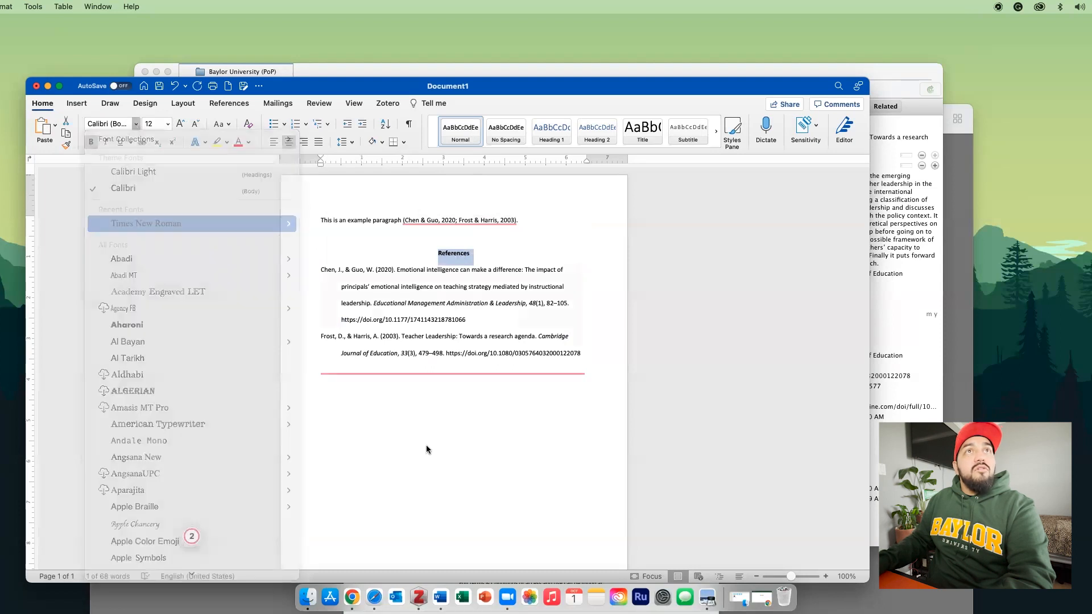
click(463, 448)
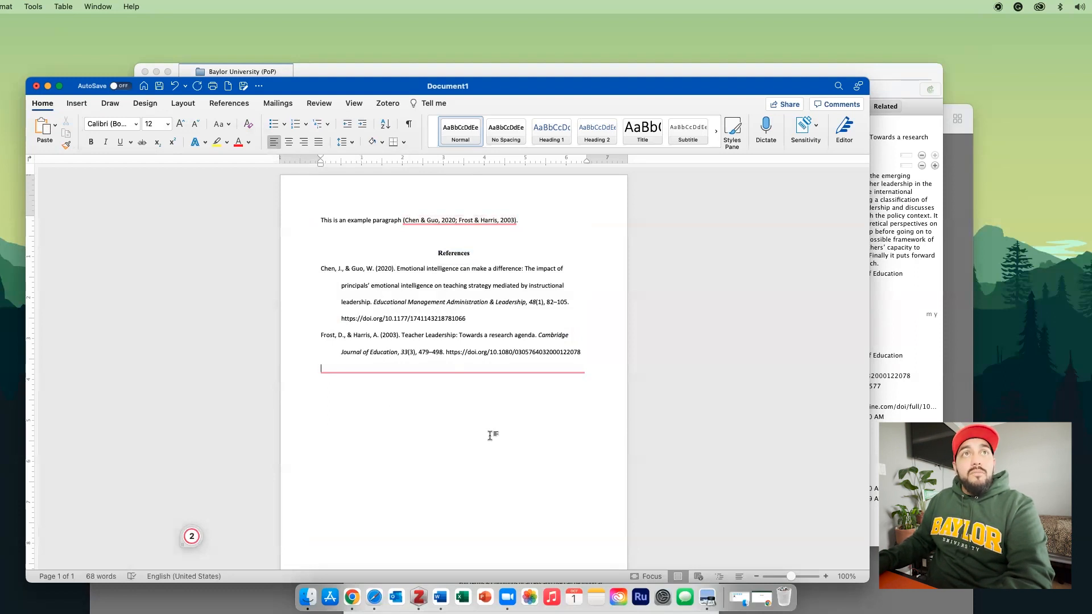
Edit the in-text citation in the example paragraph to remove the 2003 article, keeping only the 2020 one
click(487, 220)
click(386, 104)
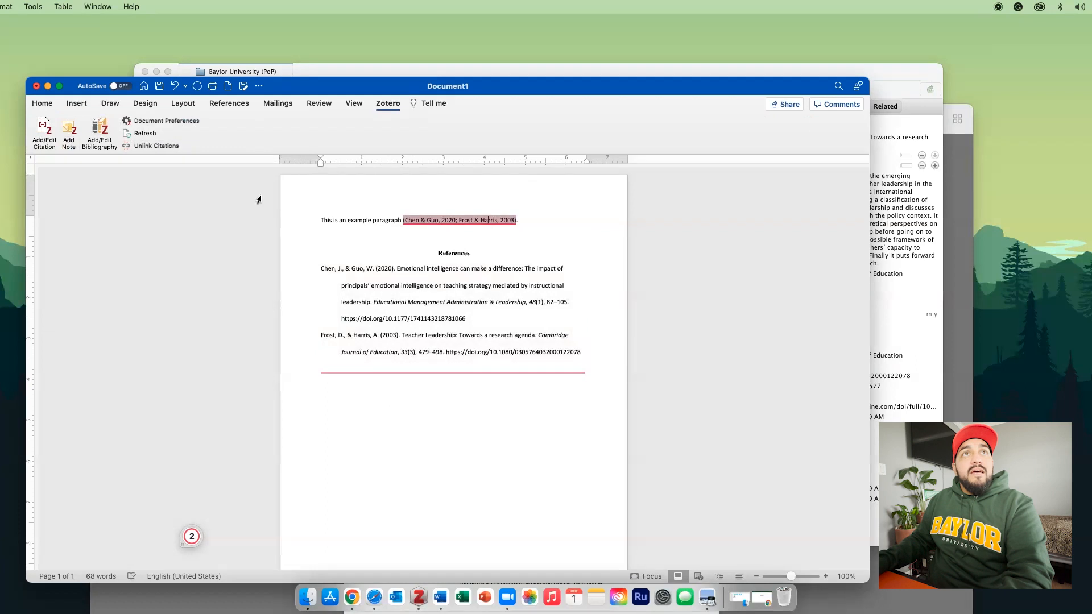
click(45, 132)
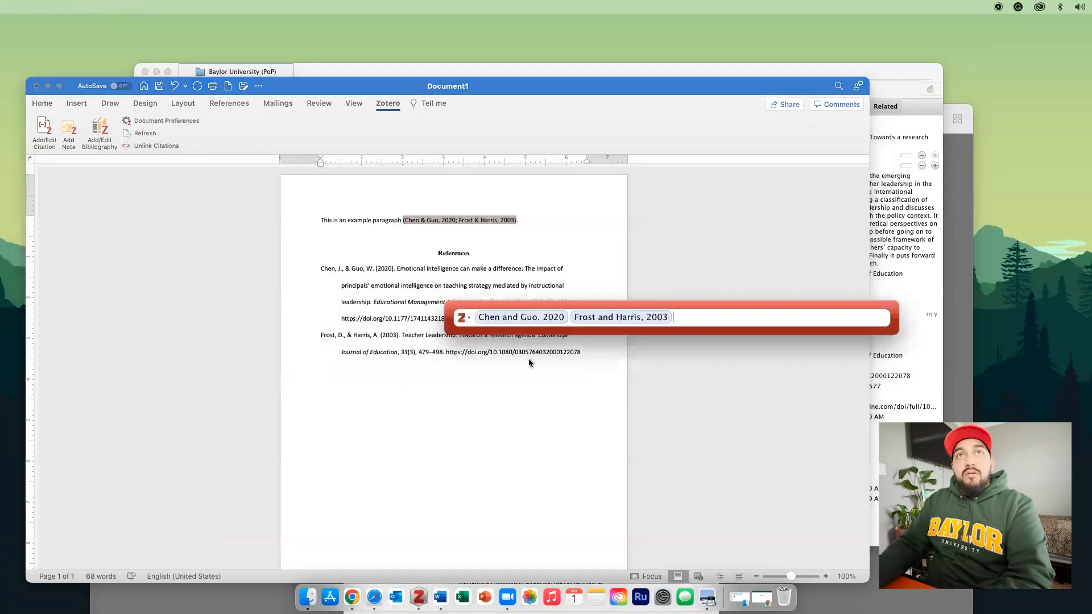
key(BackSpace)
key(Return)
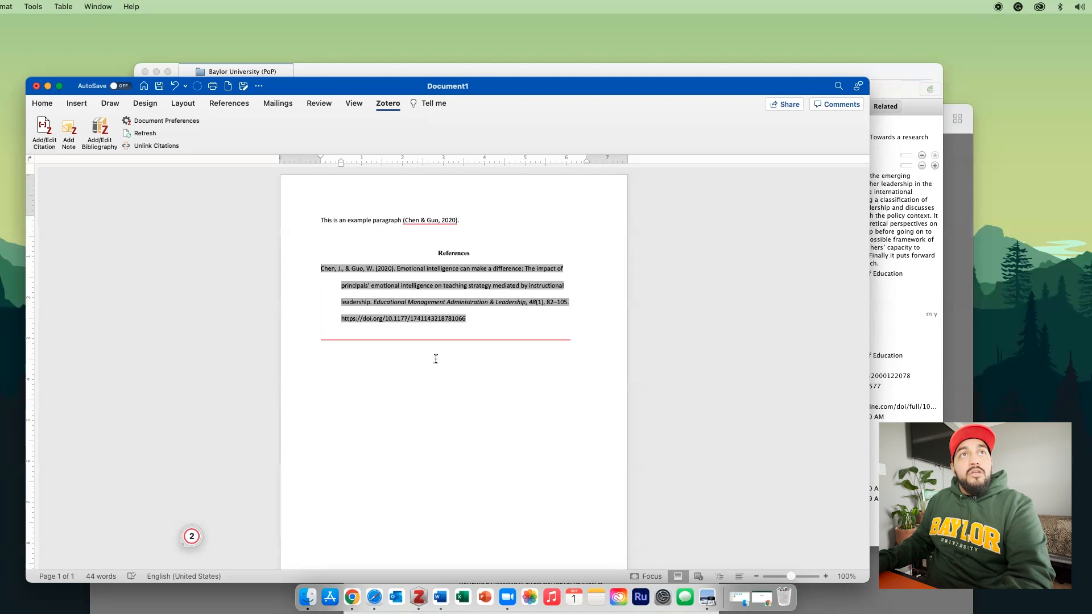
mouse_move(442, 305)
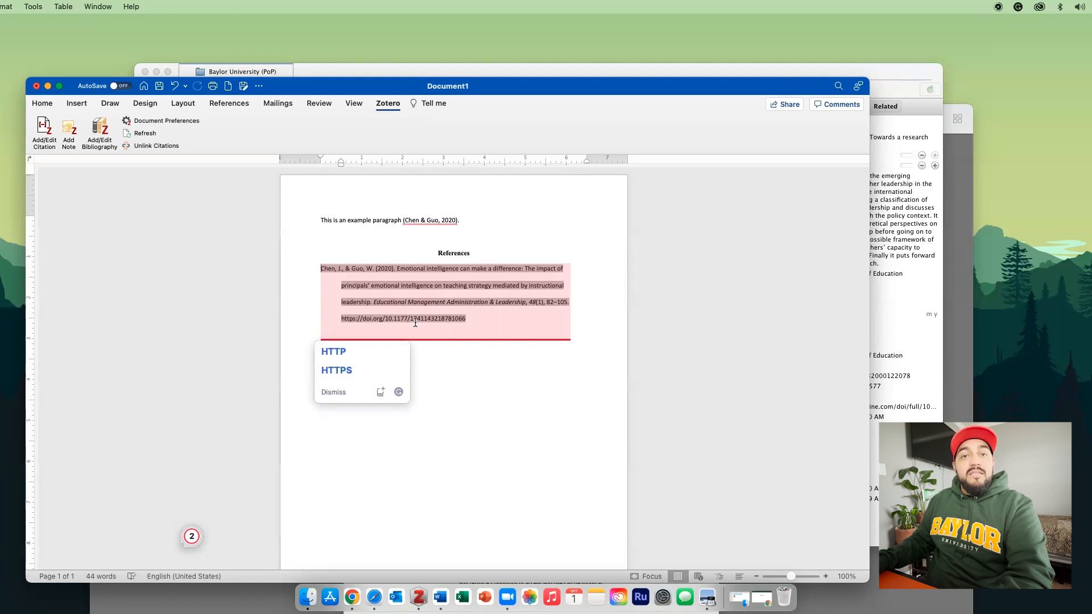
mouse_move(454, 278)
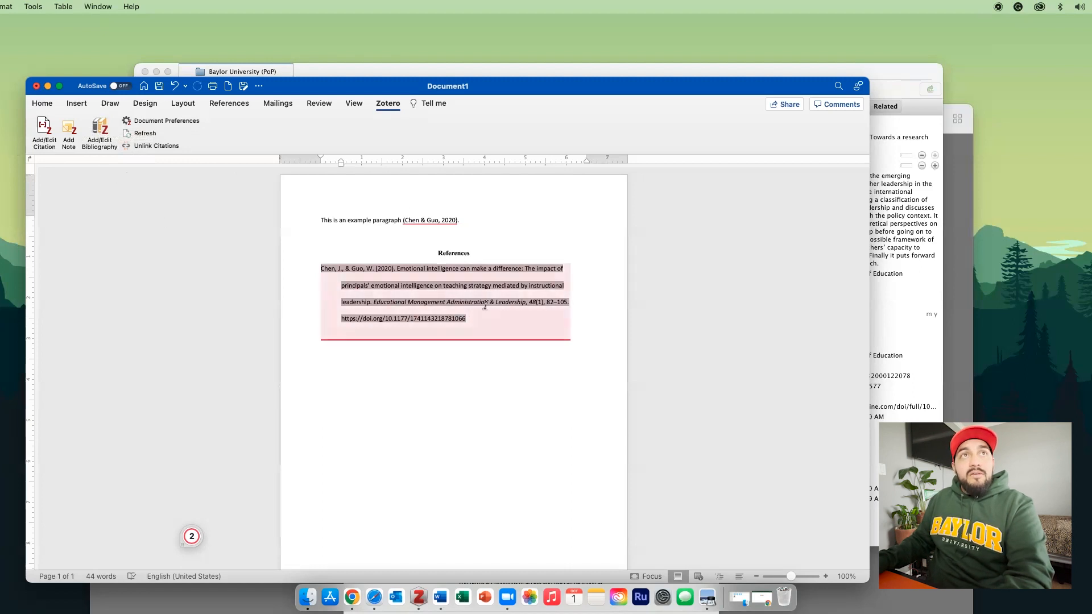
Switch to Zotero and copy the in-text citations of both articles to the clipboard in APA 7th edition style
click(895, 79)
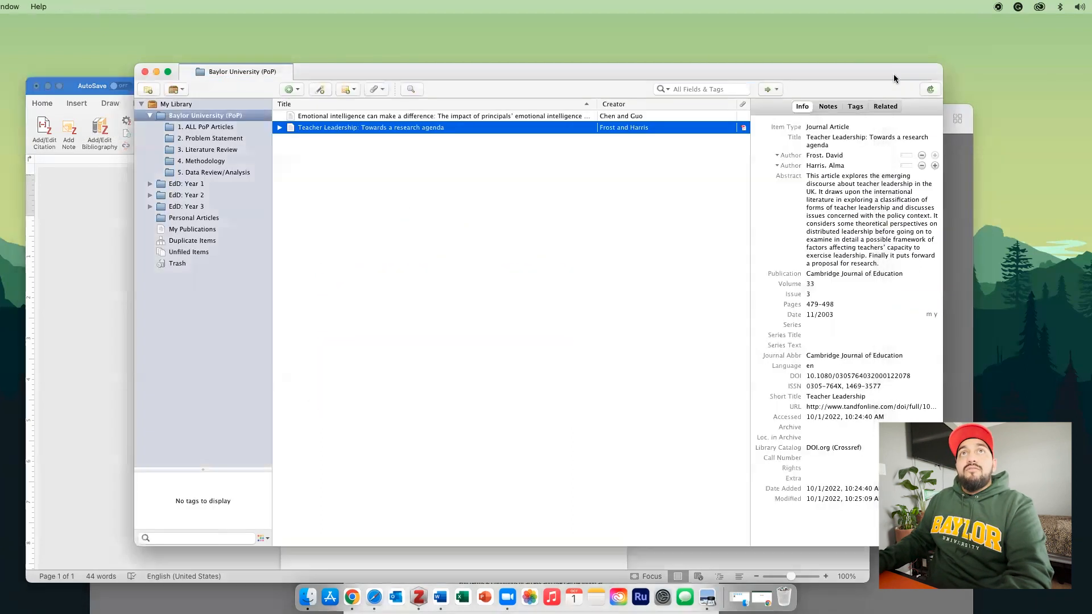
shift+click(351, 116)
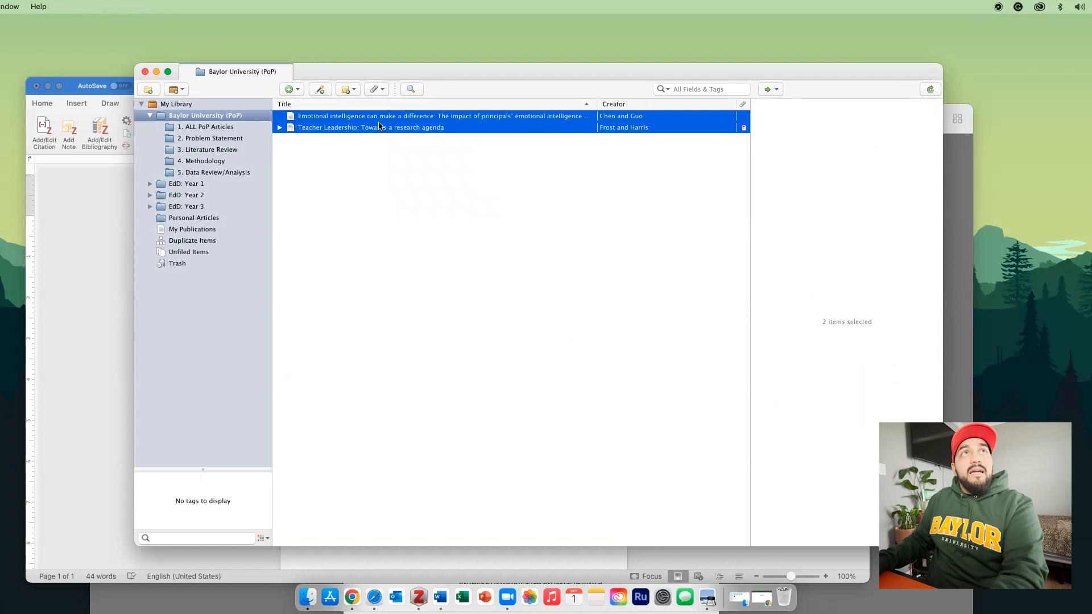
right_click(396, 123)
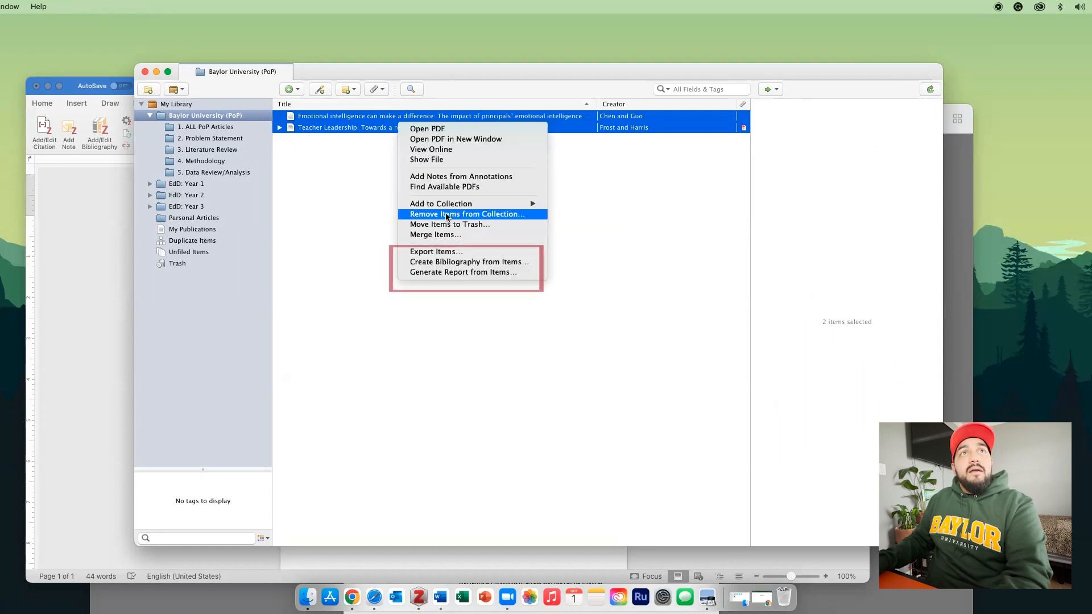
click(489, 262)
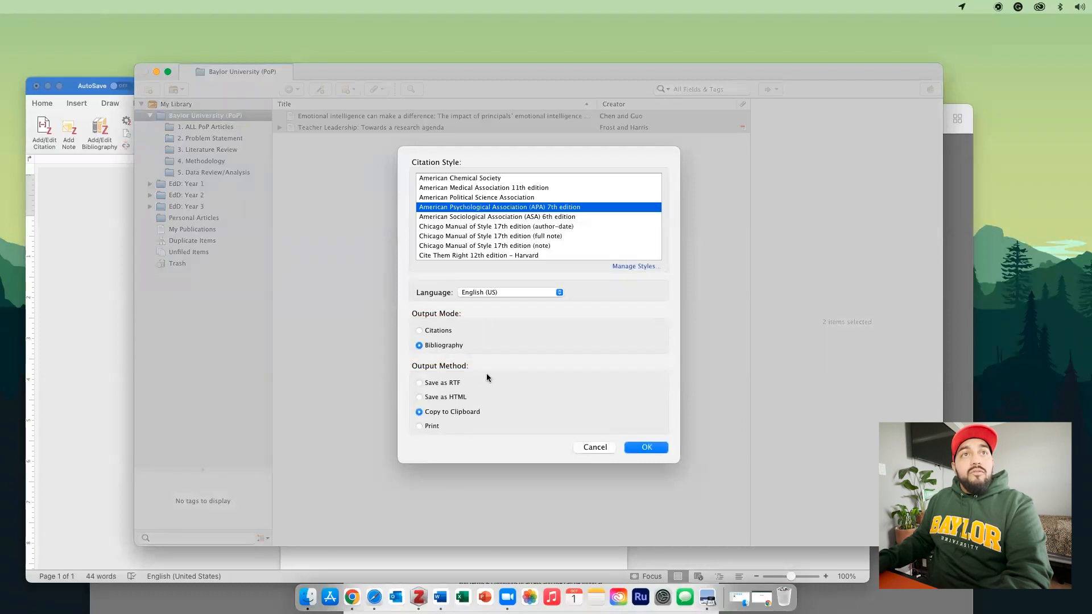
click(447, 332)
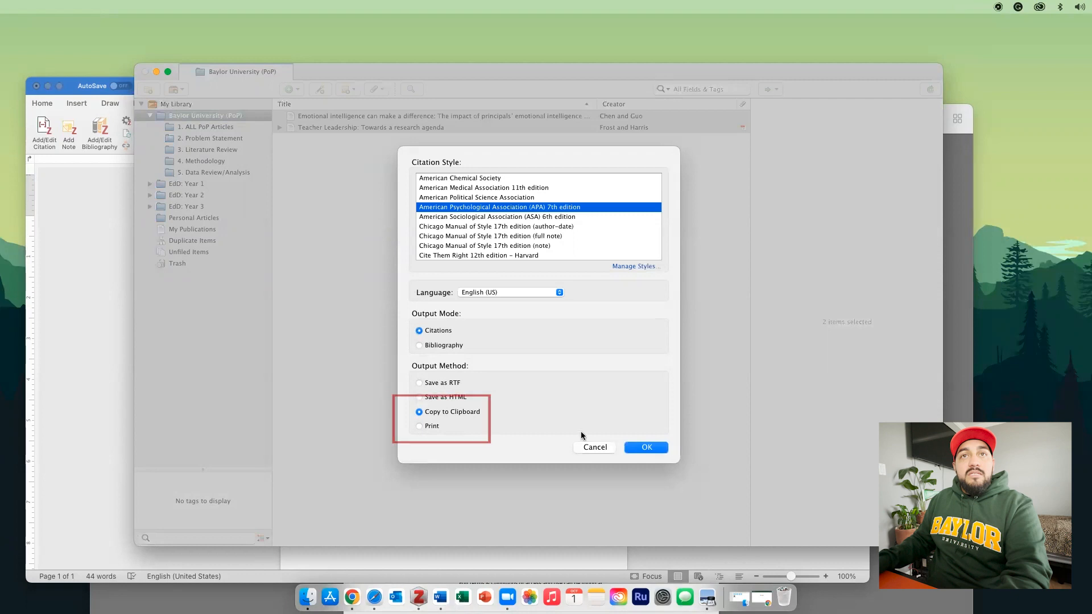
click(634, 448)
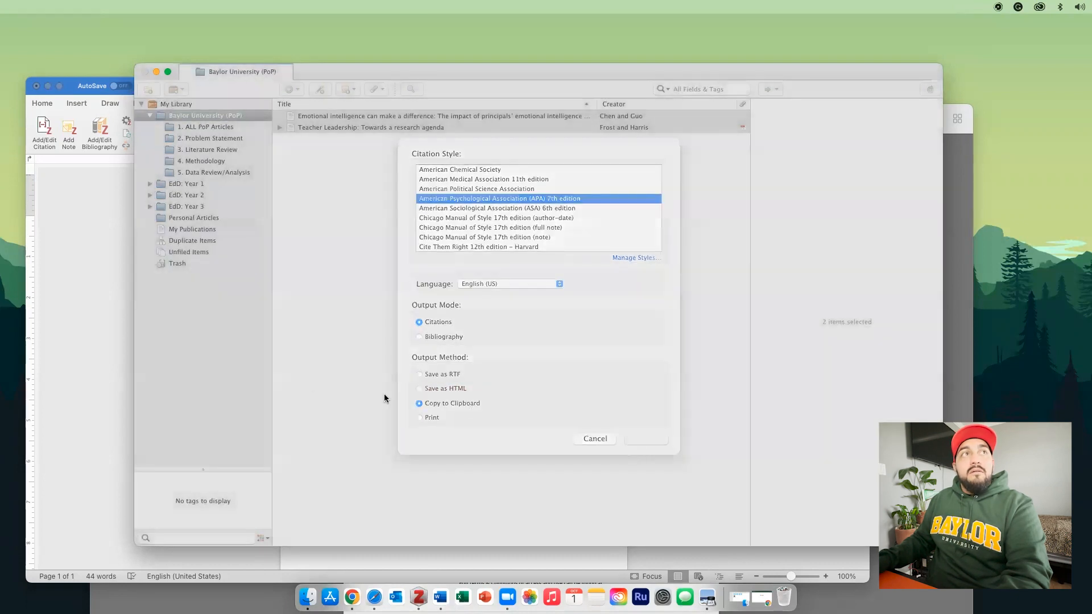
Switch to Word, enter "Test test" below the reference list, paste the copied citation after it and end with a period
click(107, 348)
click(382, 365)
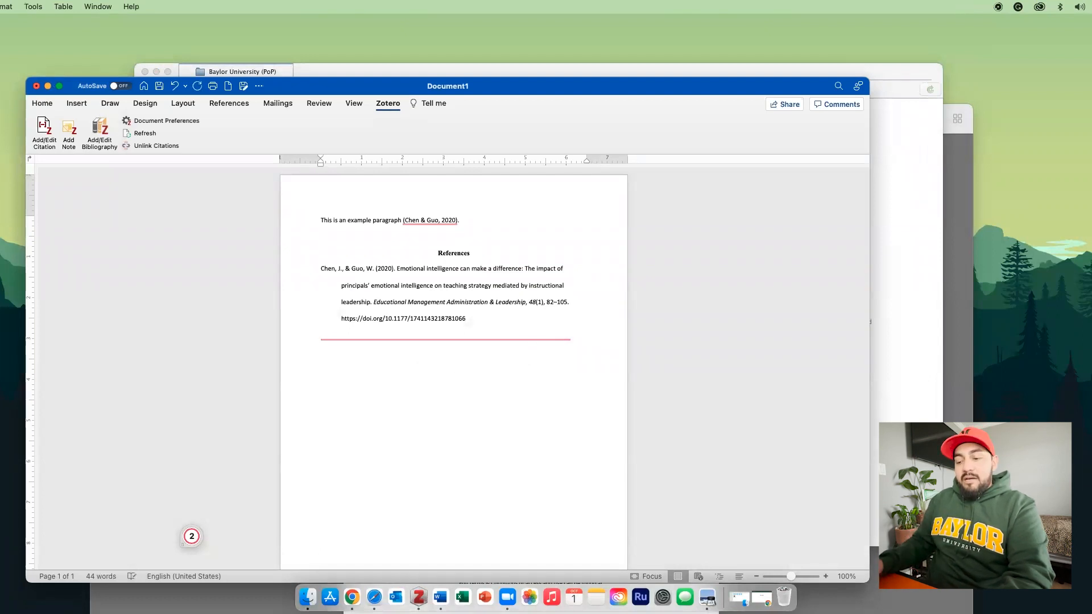
text(Test test)
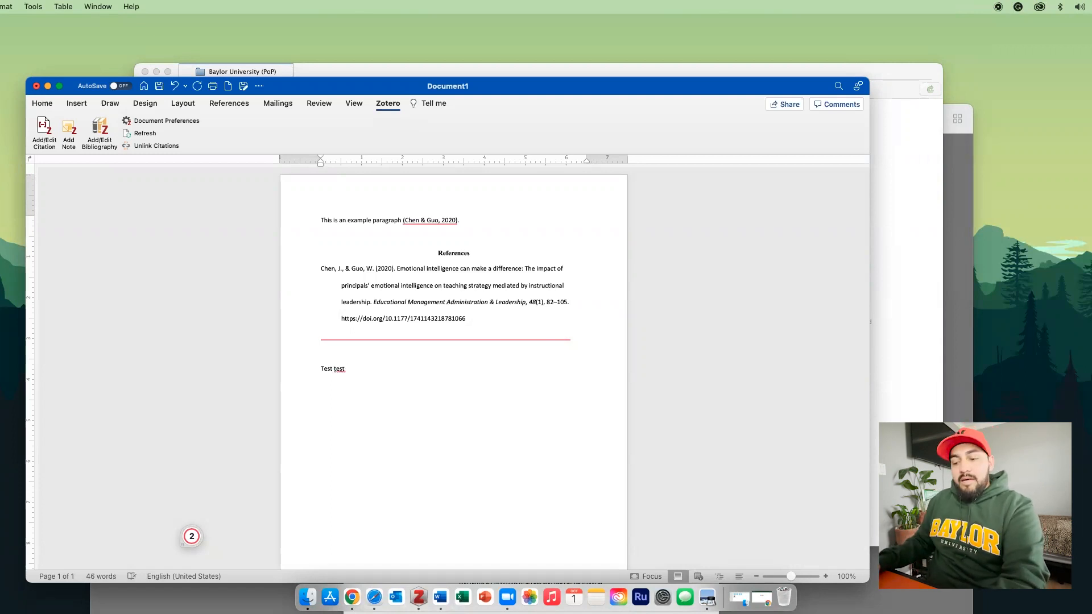
text((Chen & Guo, 2020; Frost & Harris, 2003))
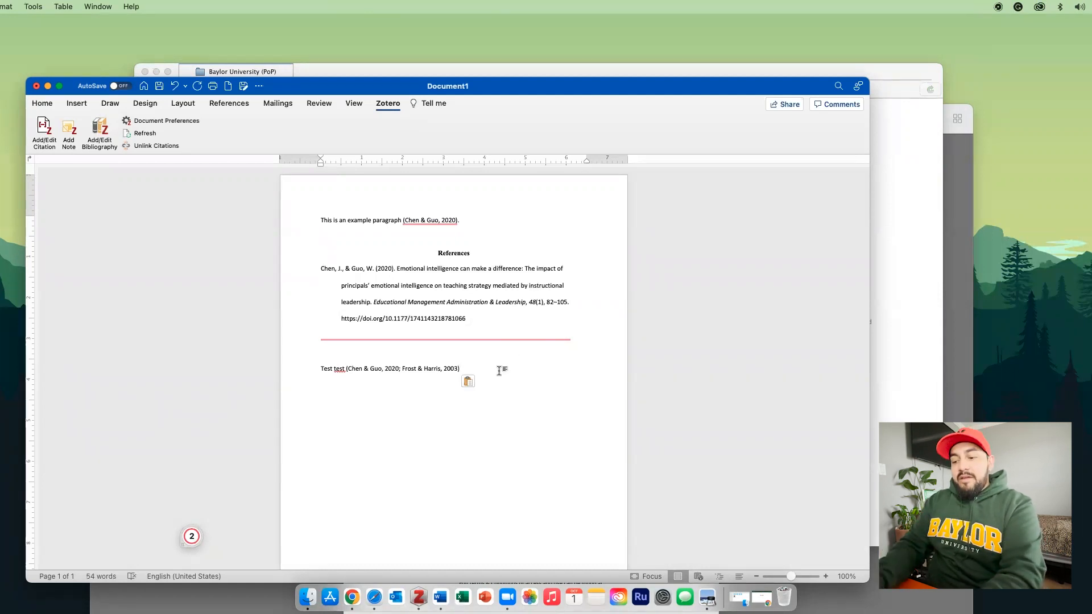
text(.)
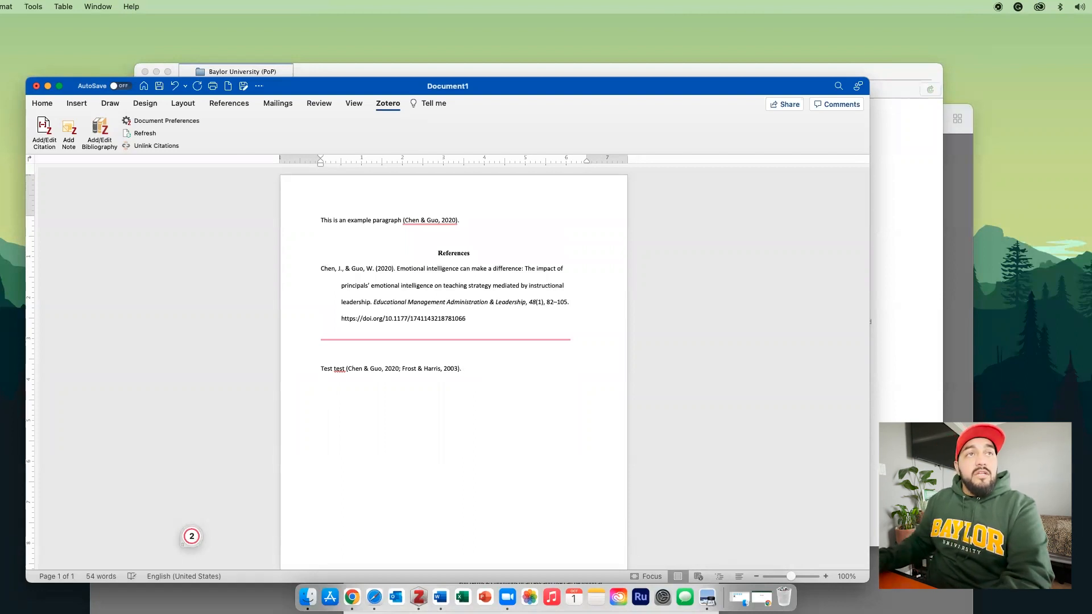
Switch to Zotero and copy the bibliography of both articles to the clipboard in American Psychological Association (APA) 7th edition style
click(898, 327)
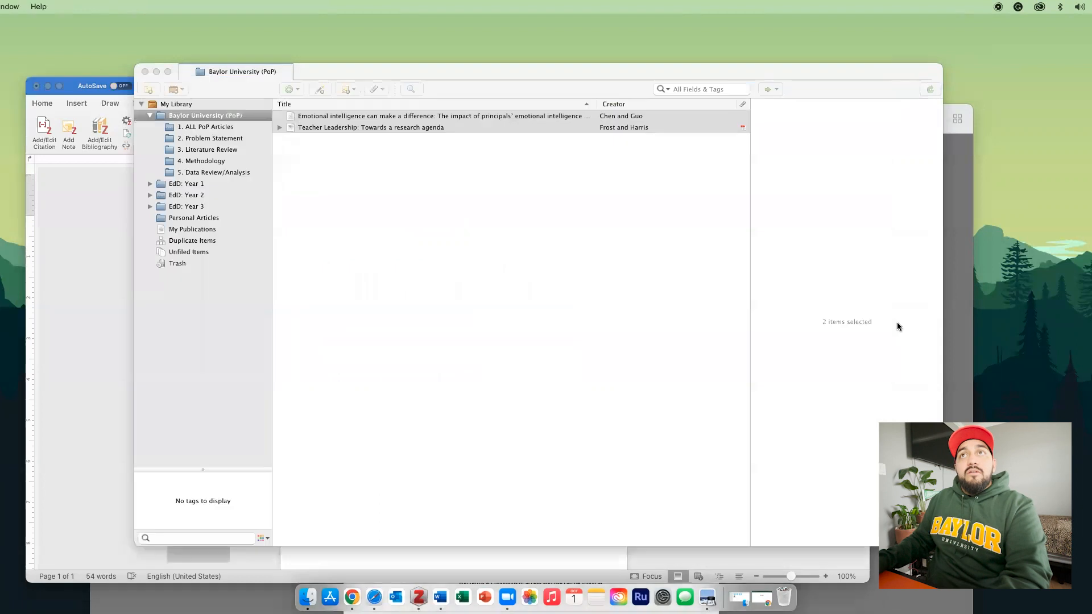
click(482, 126)
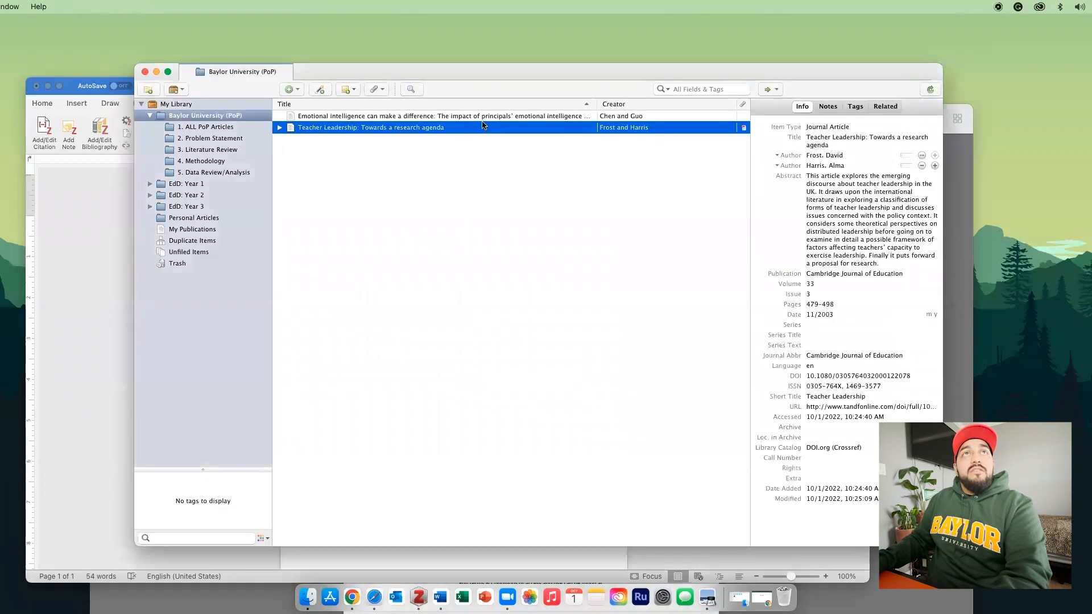
click(483, 117)
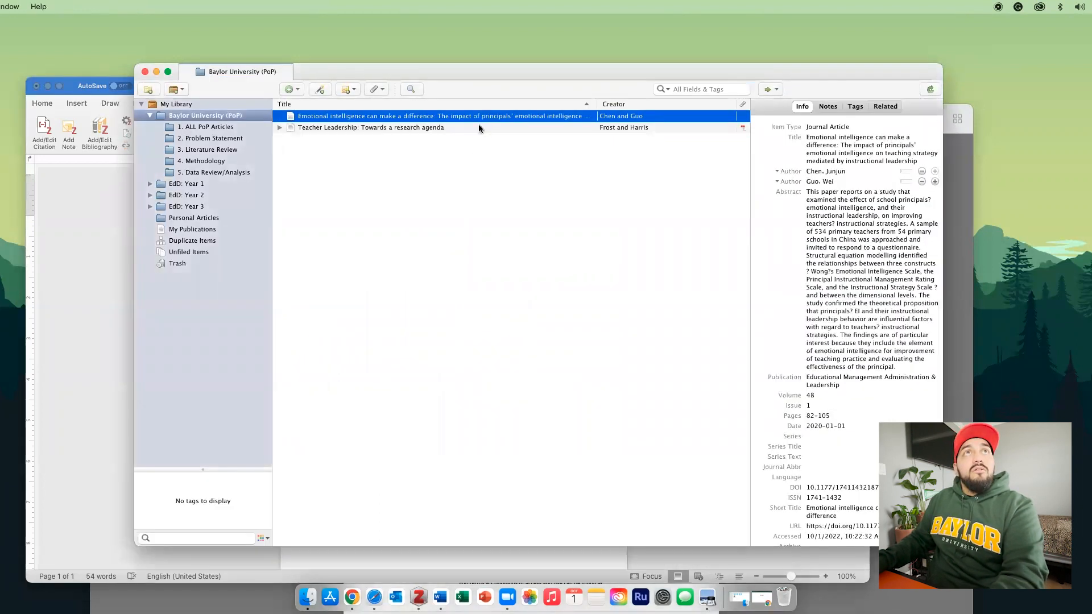
shift+click(479, 127)
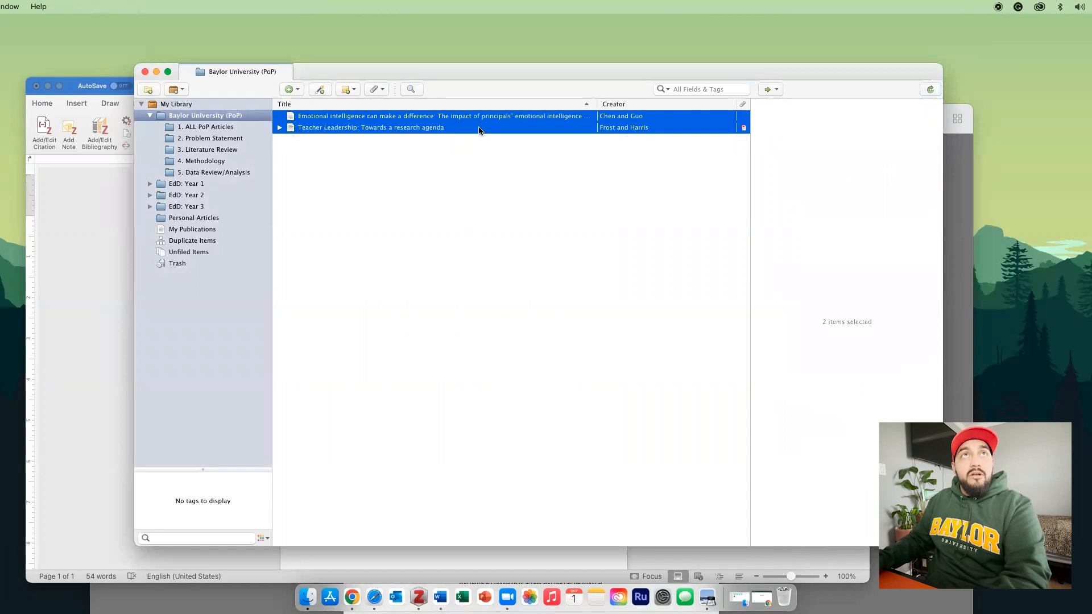
right_click(479, 130)
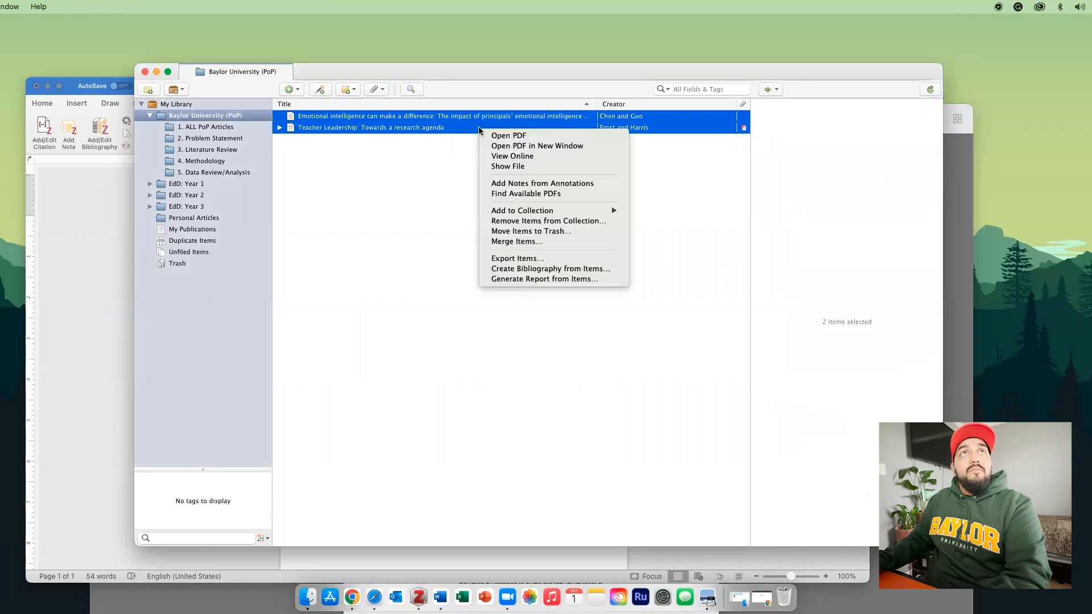
click(514, 270)
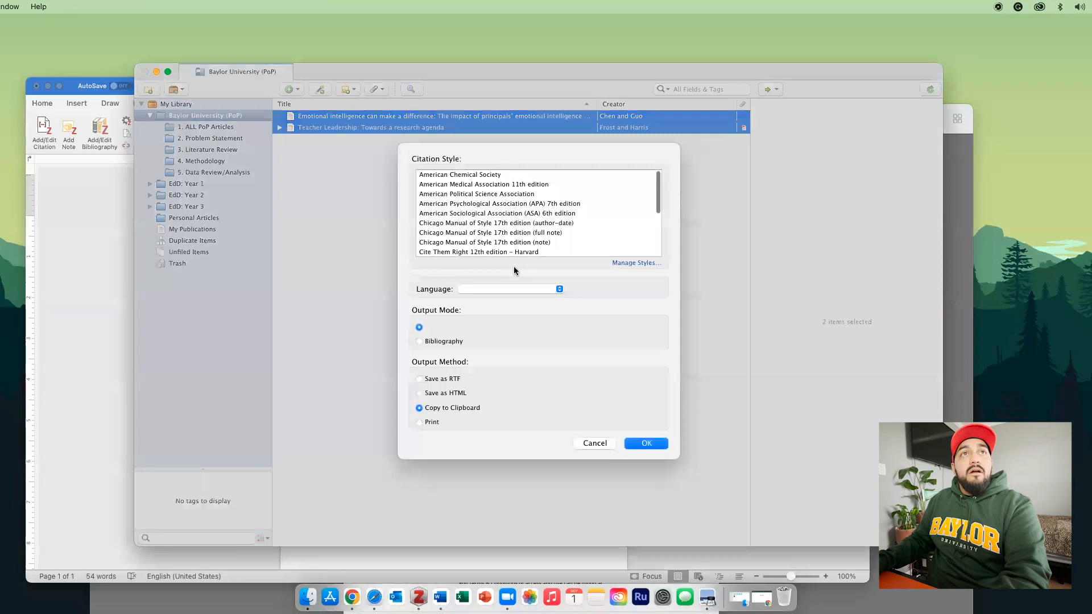
click(419, 345)
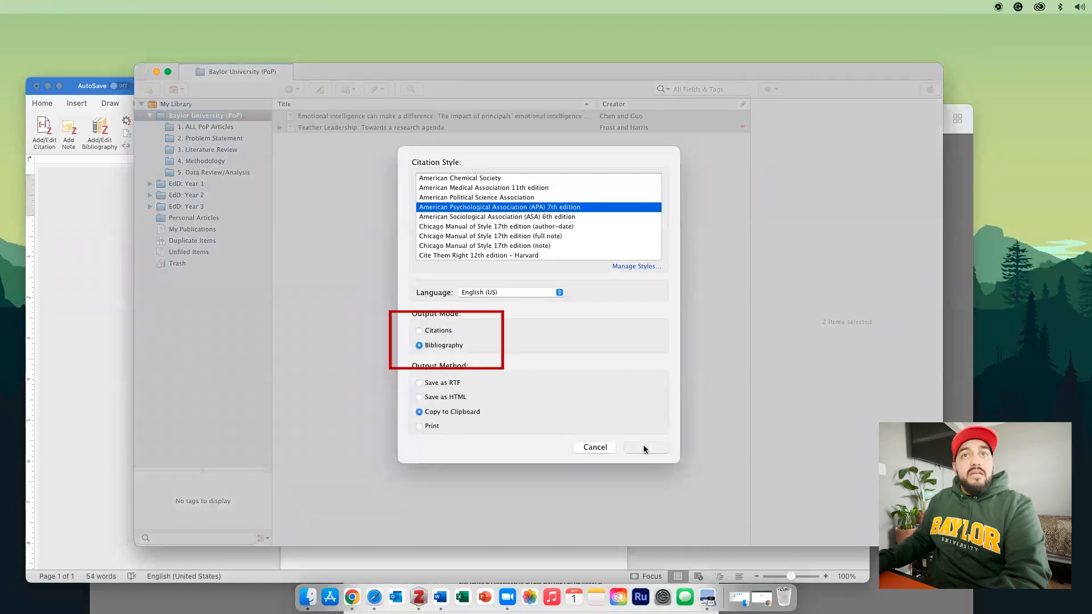
click(643, 446)
Switch to Word, paste the copied references below the test sentence and align their first lines with the margin, keeping a 0.5-inch hanging indent
click(609, 558)
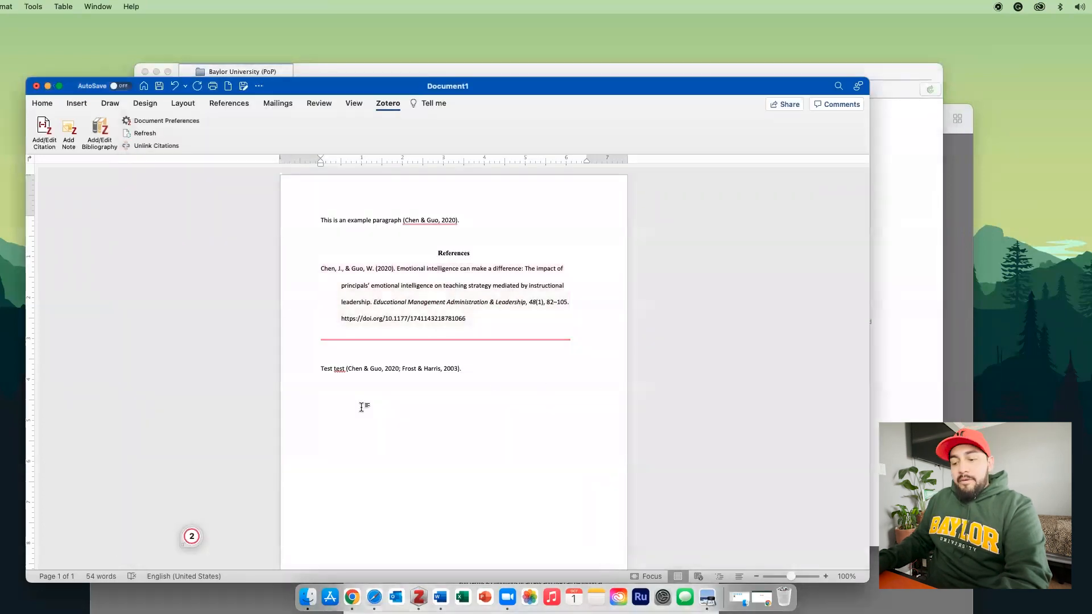
key(super+v)
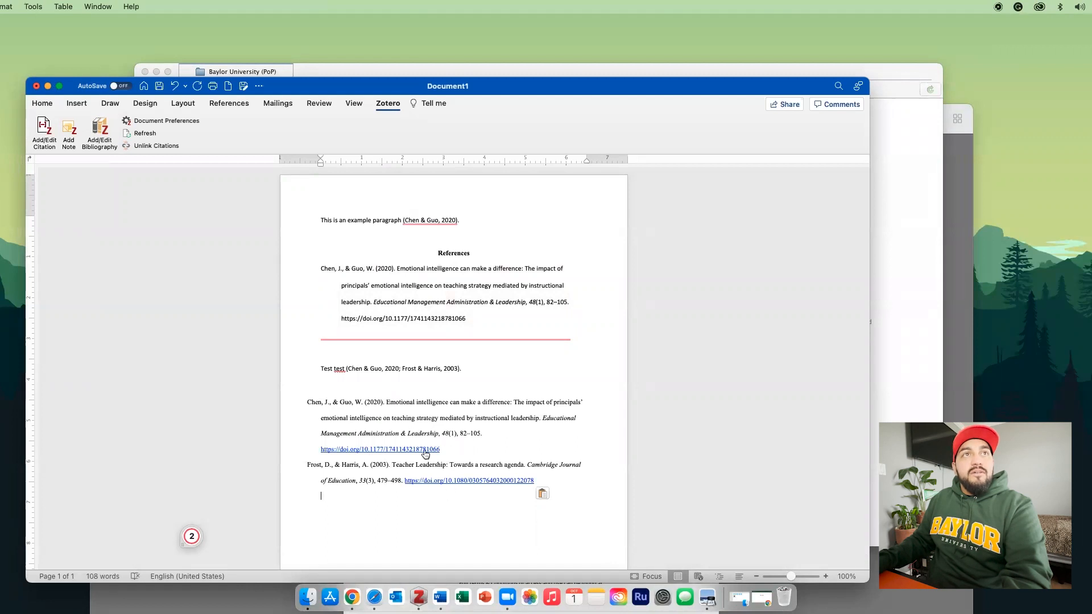
mouse_move(433, 286)
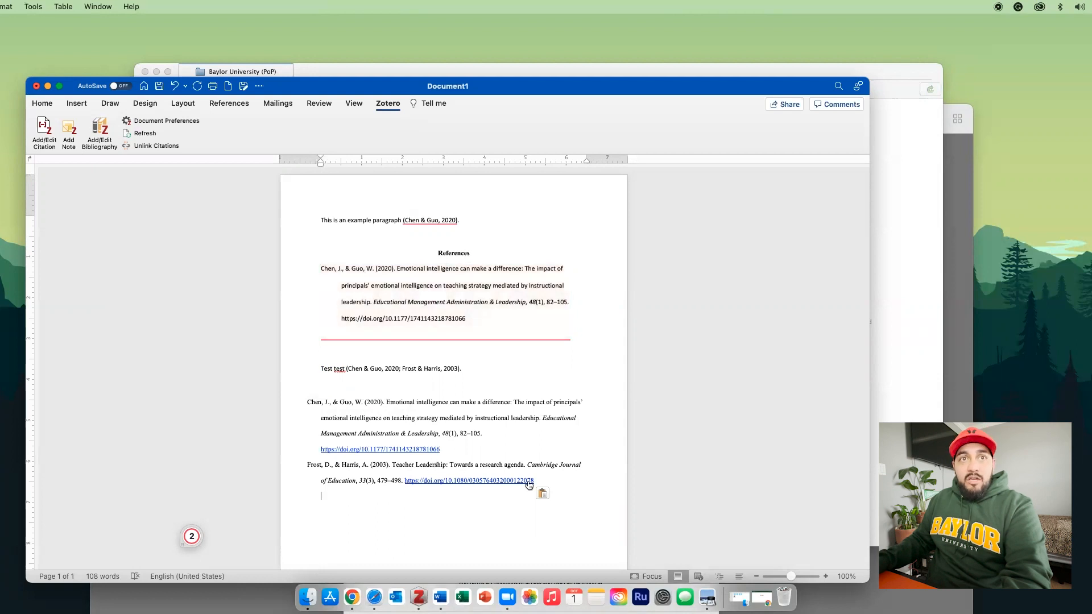
drag(535, 484, 300, 406)
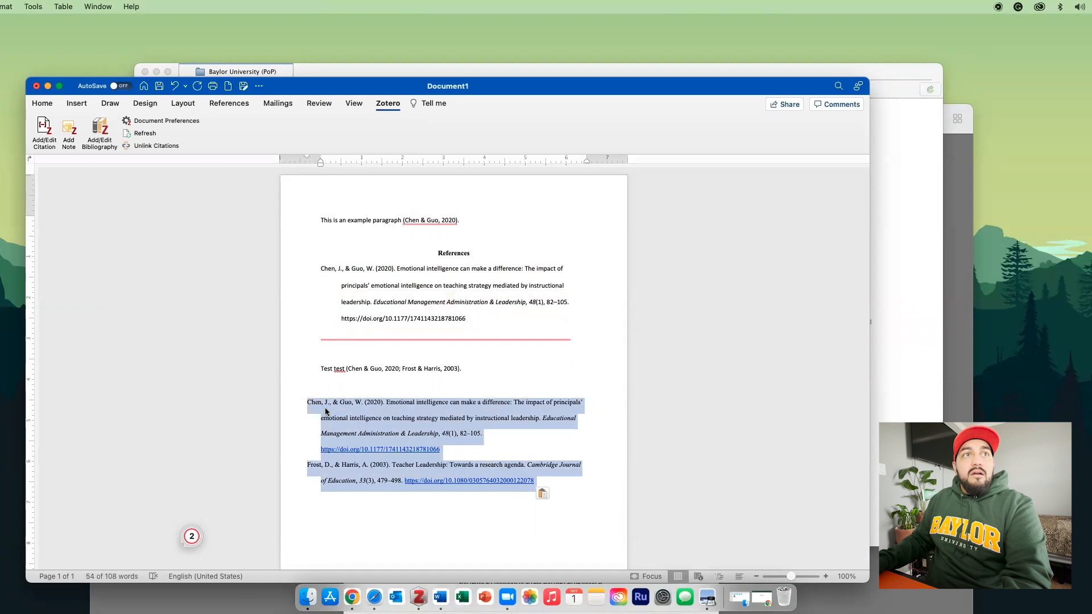
drag(307, 156, 340, 162)
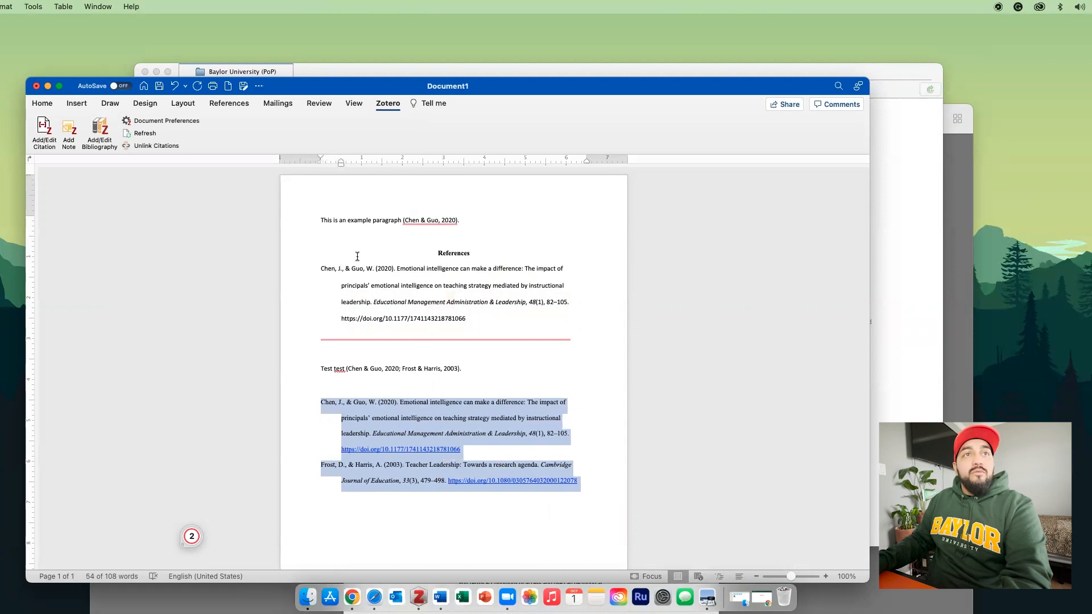
click(511, 520)
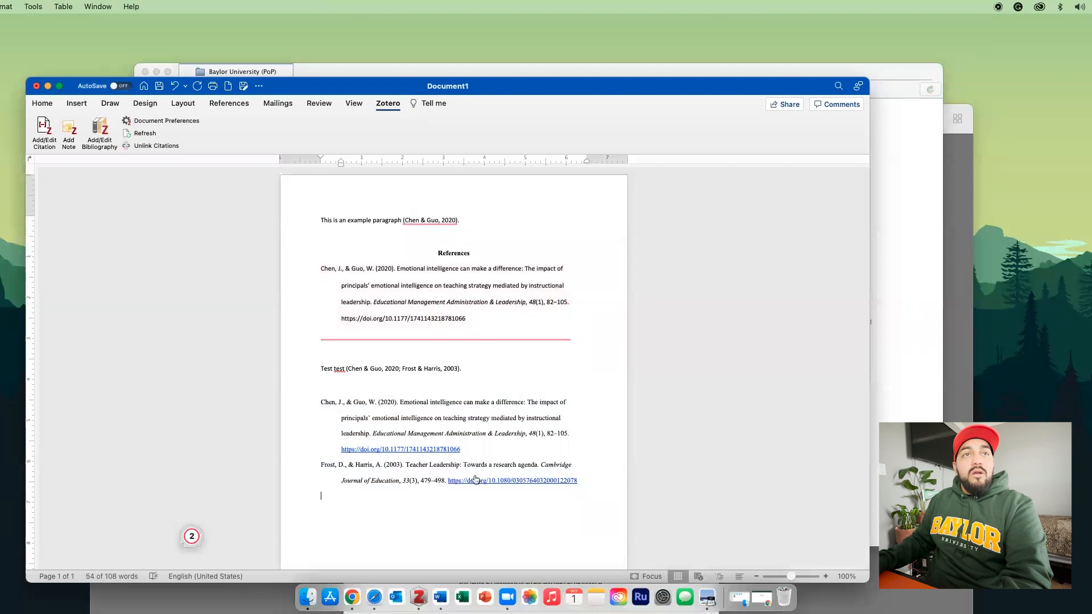
Remove the hyperlink from the 2020 article's DOI in the pasted references and make its text black without underline
drag(464, 450, 341, 450)
right_click(390, 450)
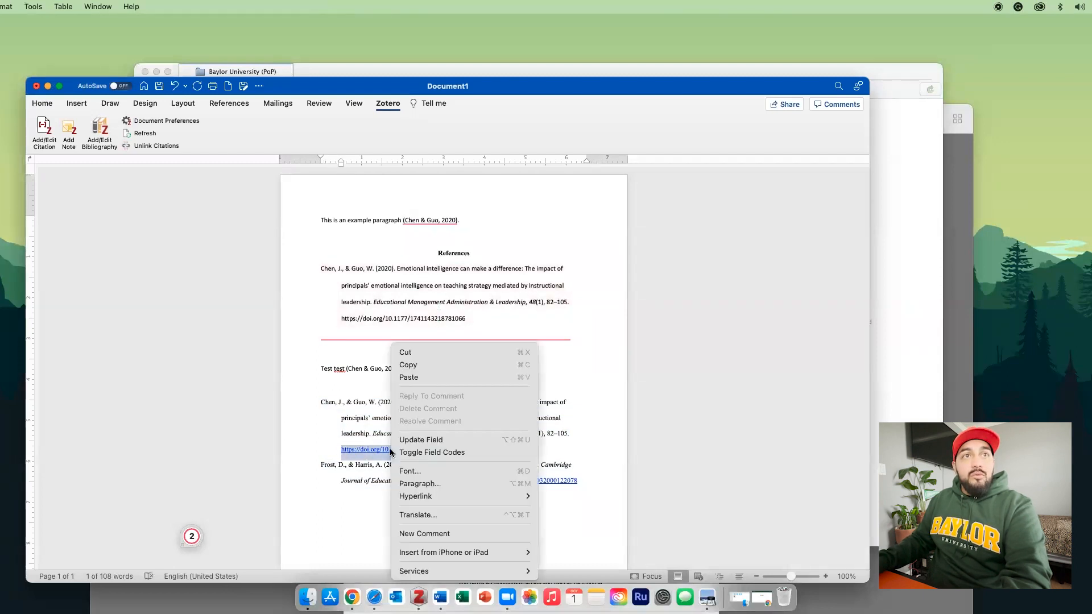
mouse_move(431, 499)
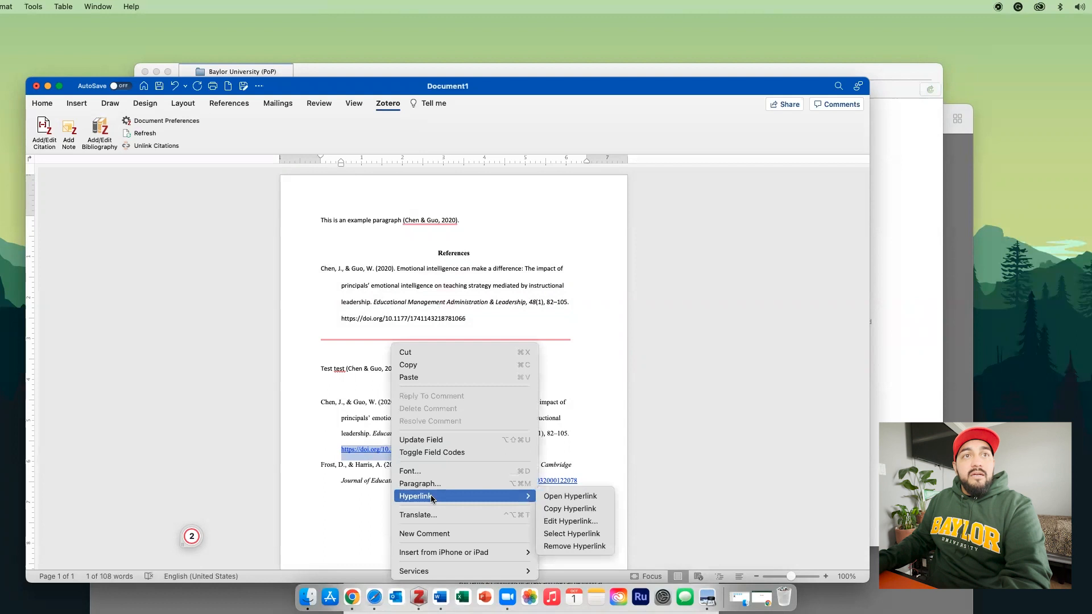
click(573, 545)
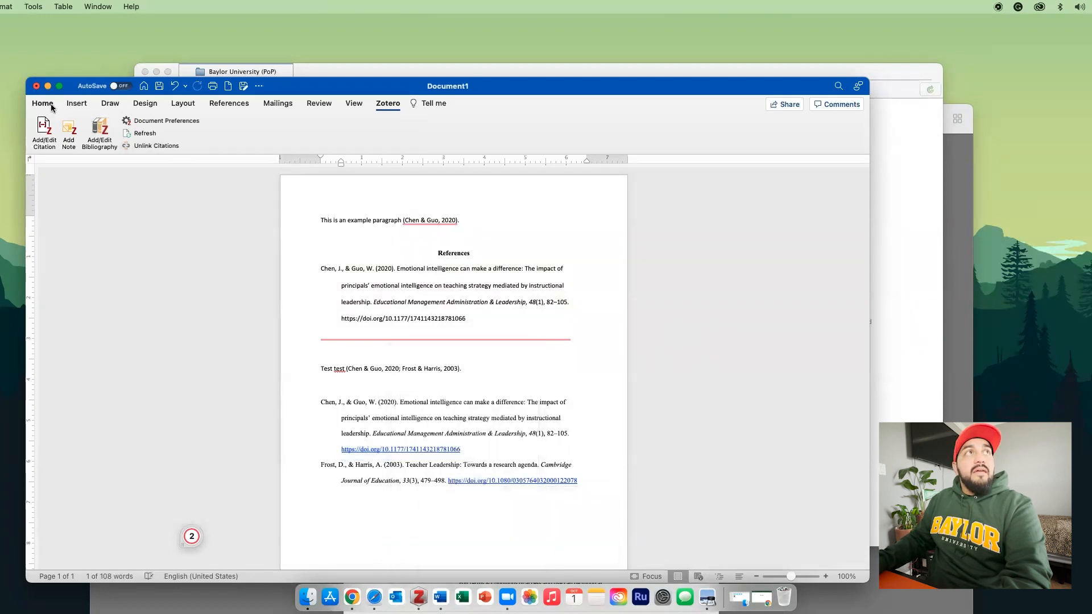
drag(461, 449, 341, 449)
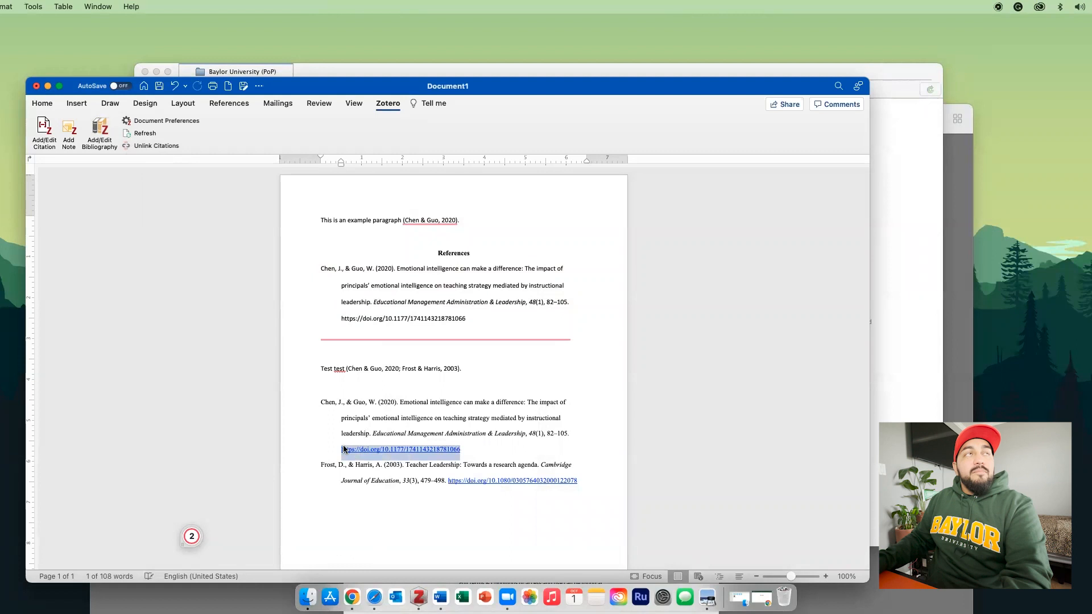
click(46, 123)
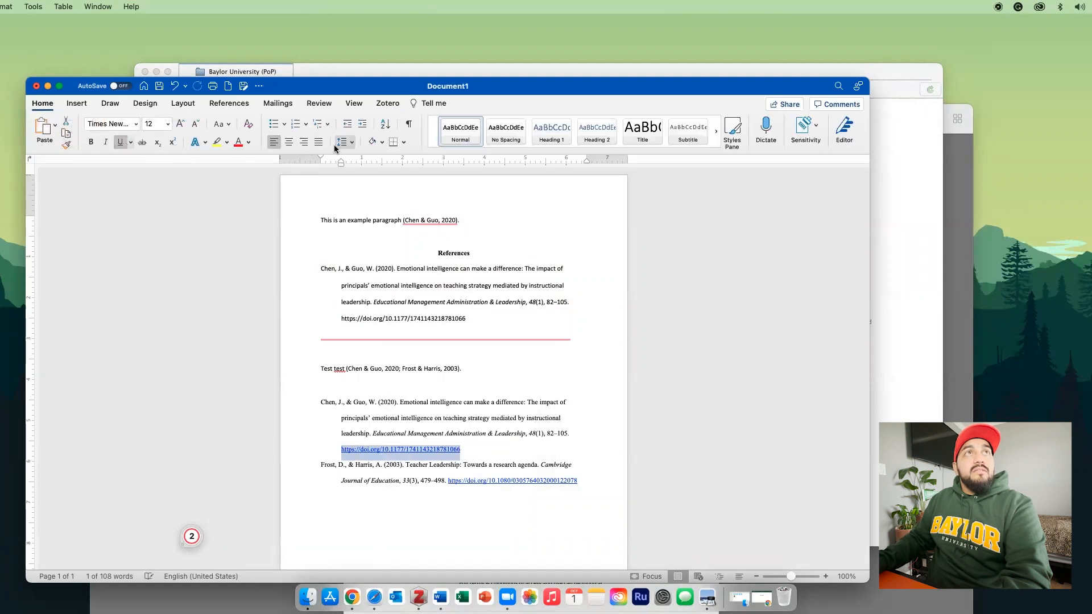
click(248, 142)
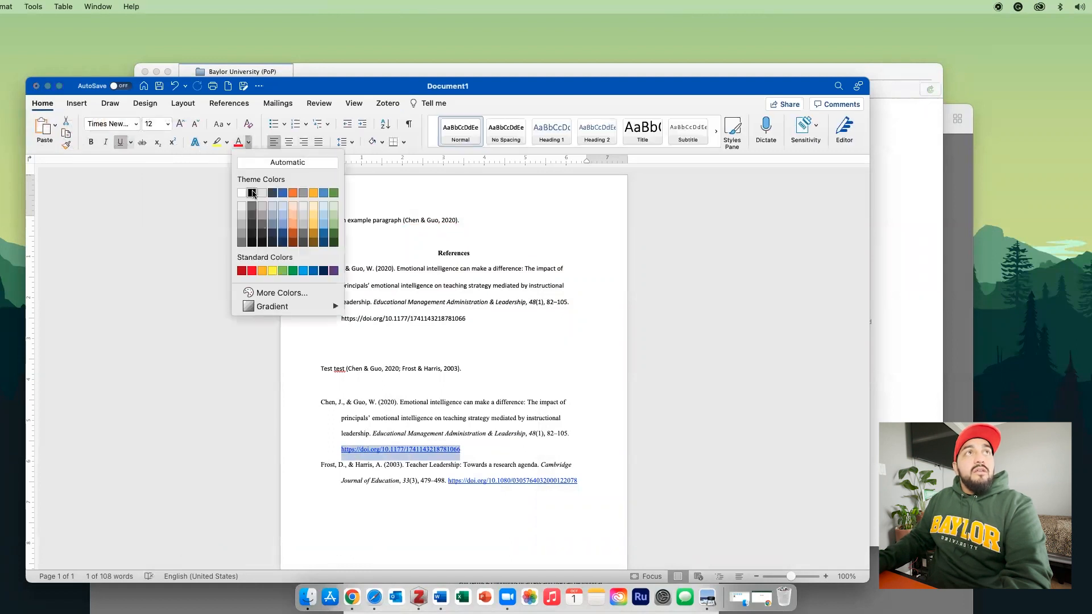
click(250, 193)
click(121, 142)
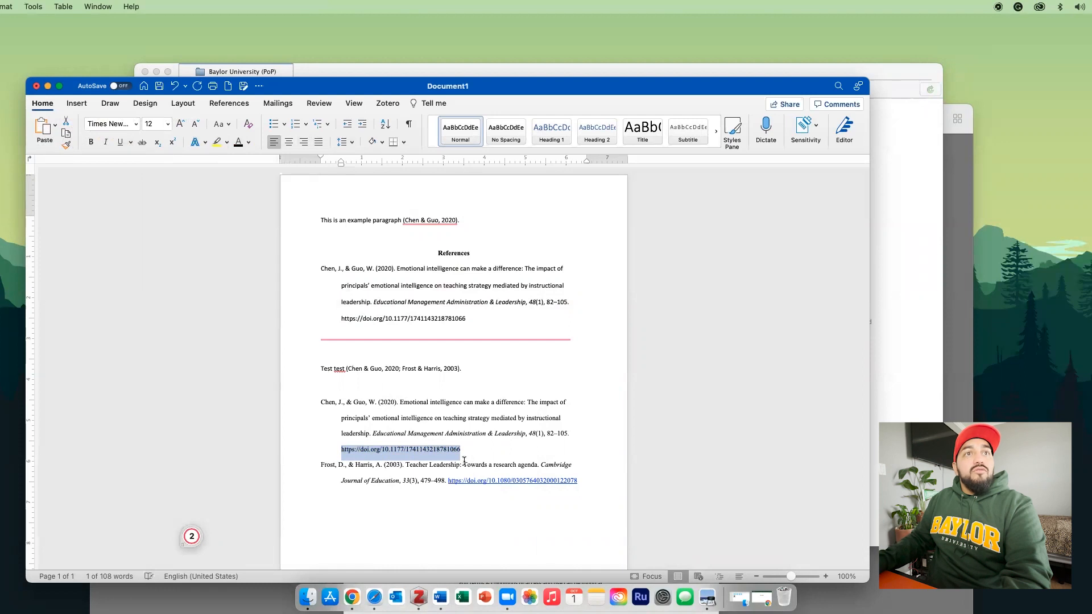
Remove the hyperlink from the 2003 article's DOI in the pasted references and make its text black without underline
drag(580, 481, 448, 479)
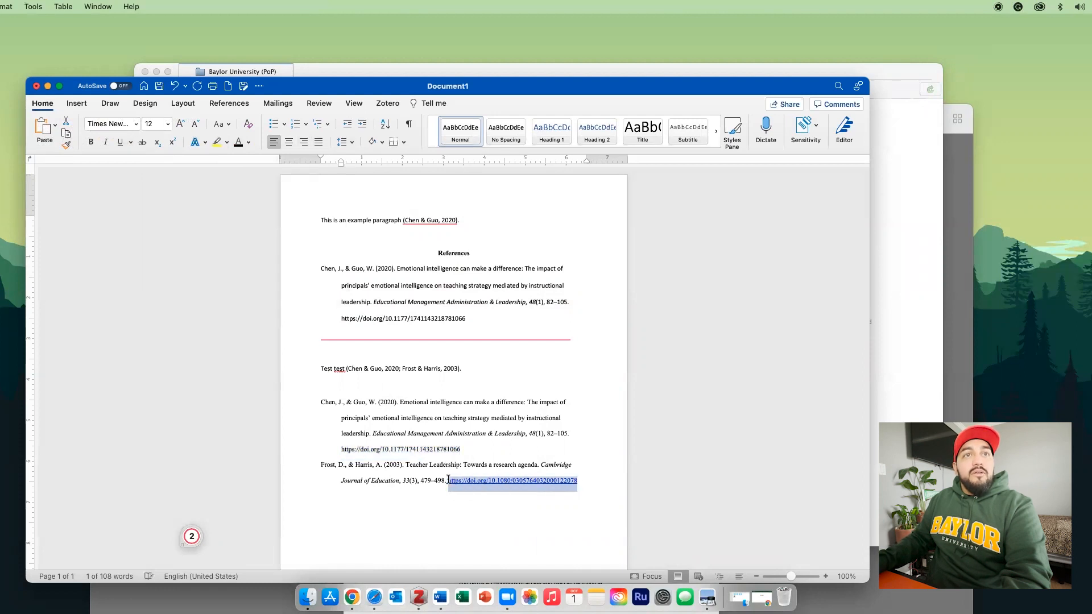
click(121, 143)
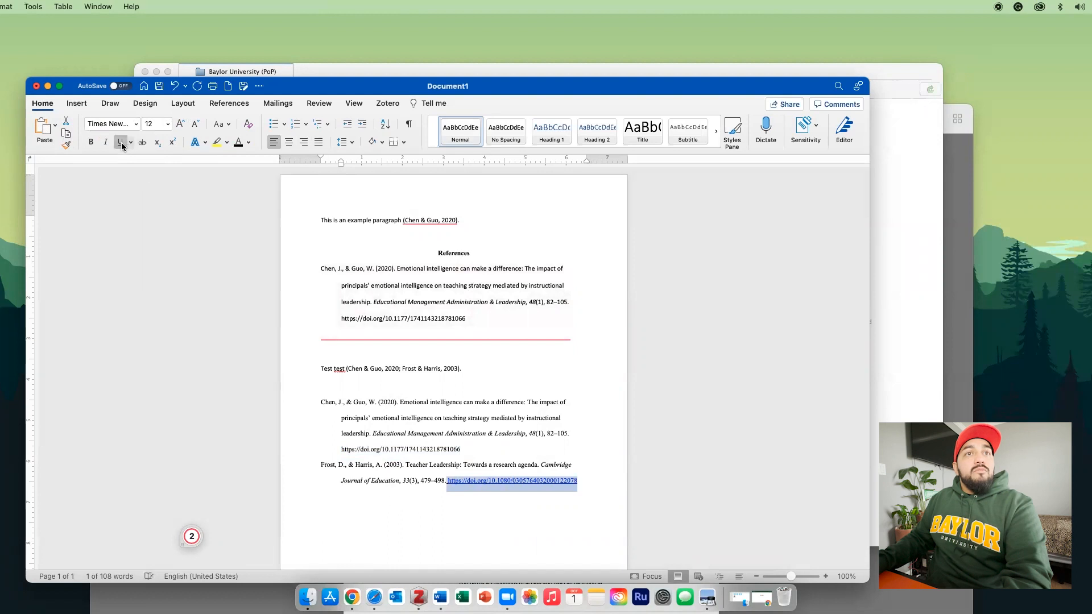
right_click(493, 481)
mouse_move(552, 497)
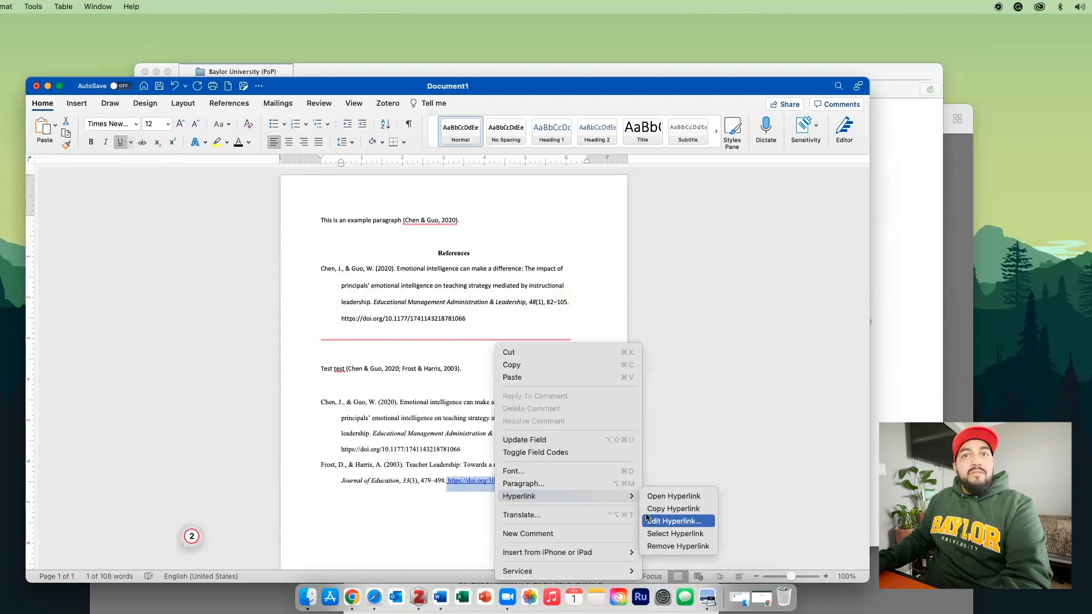
click(651, 547)
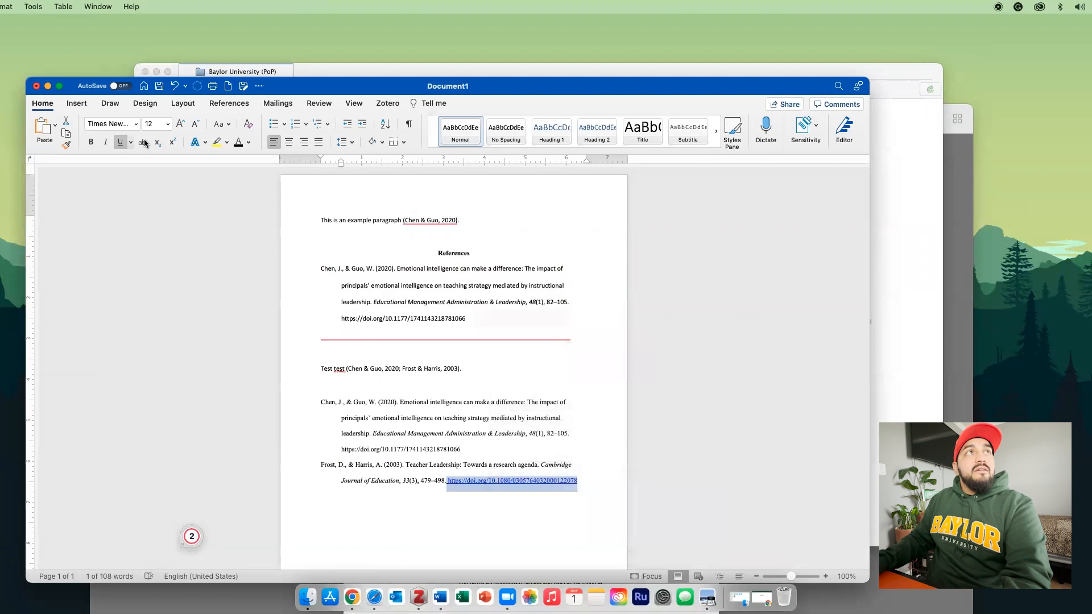
click(122, 143)
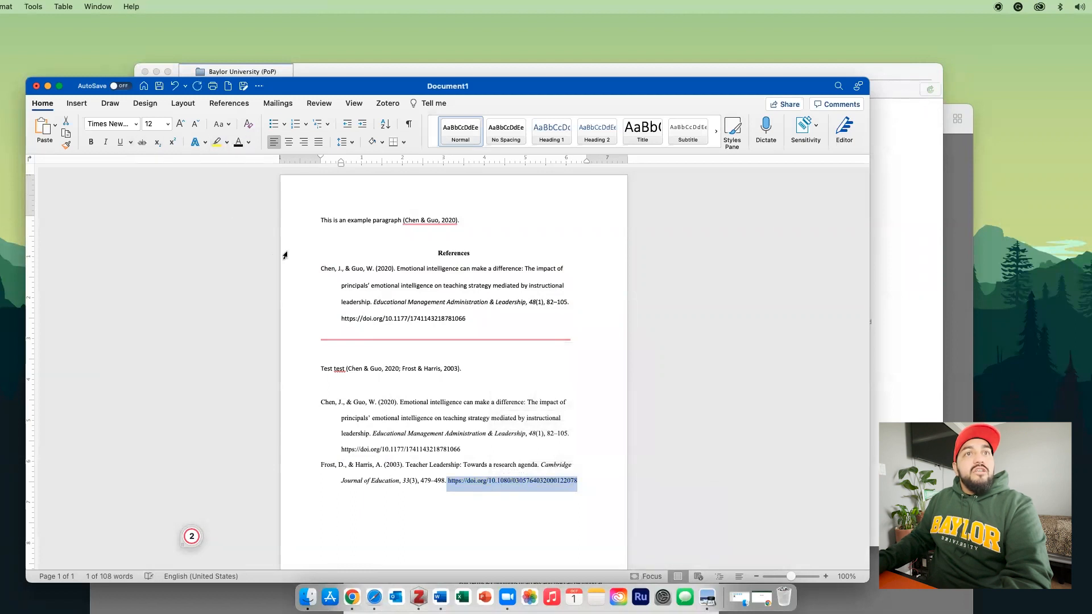
click(475, 418)
Set the font of the reference entry under the References heading to Times New Roman
drag(569, 475, 320, 401)
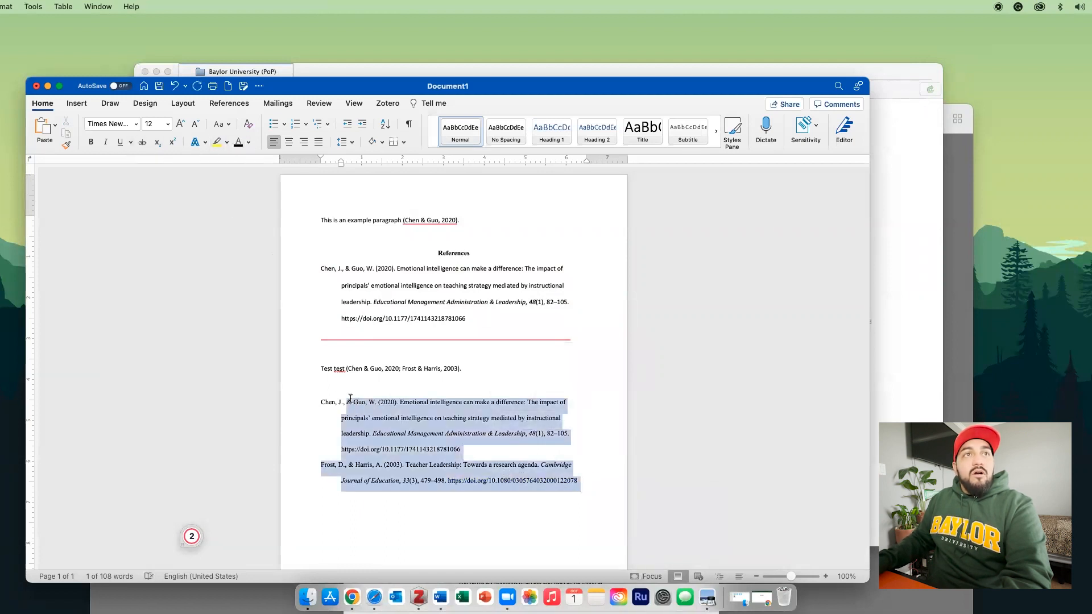
mouse_move(468, 317)
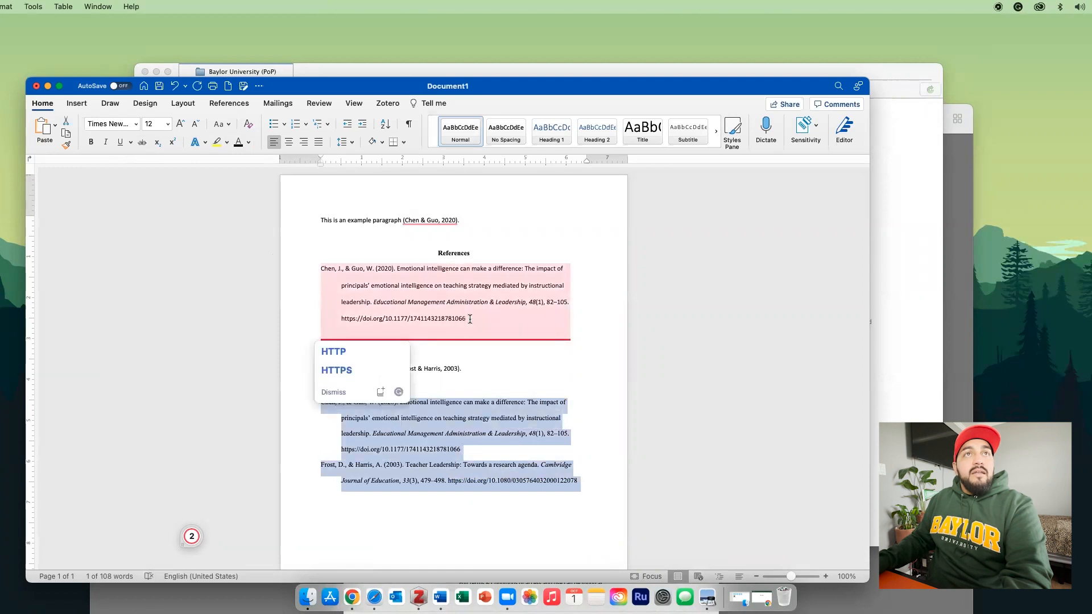
drag(470, 318, 320, 268)
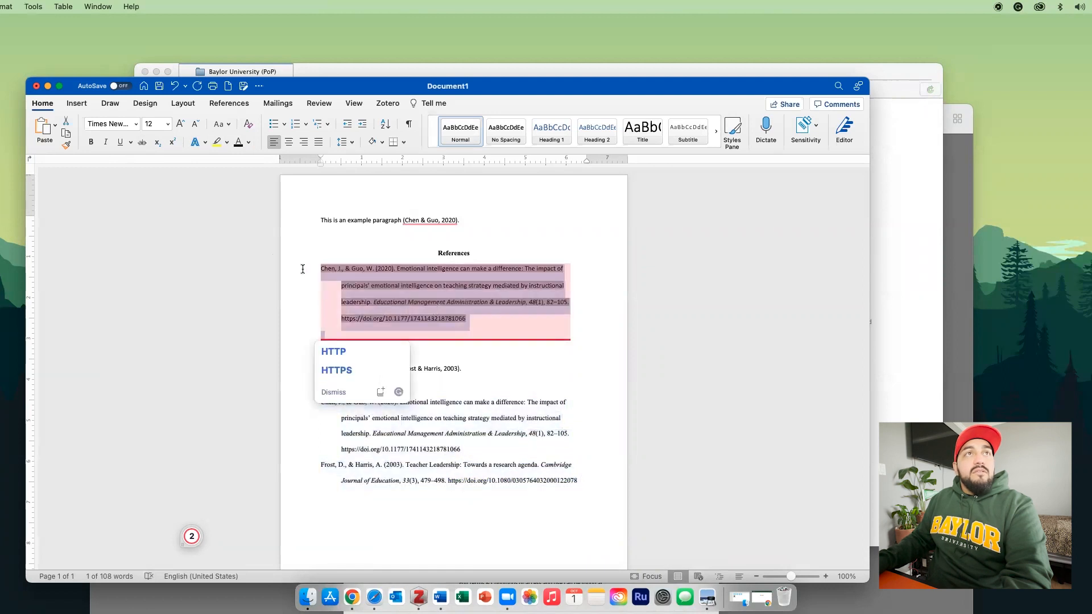
click(136, 124)
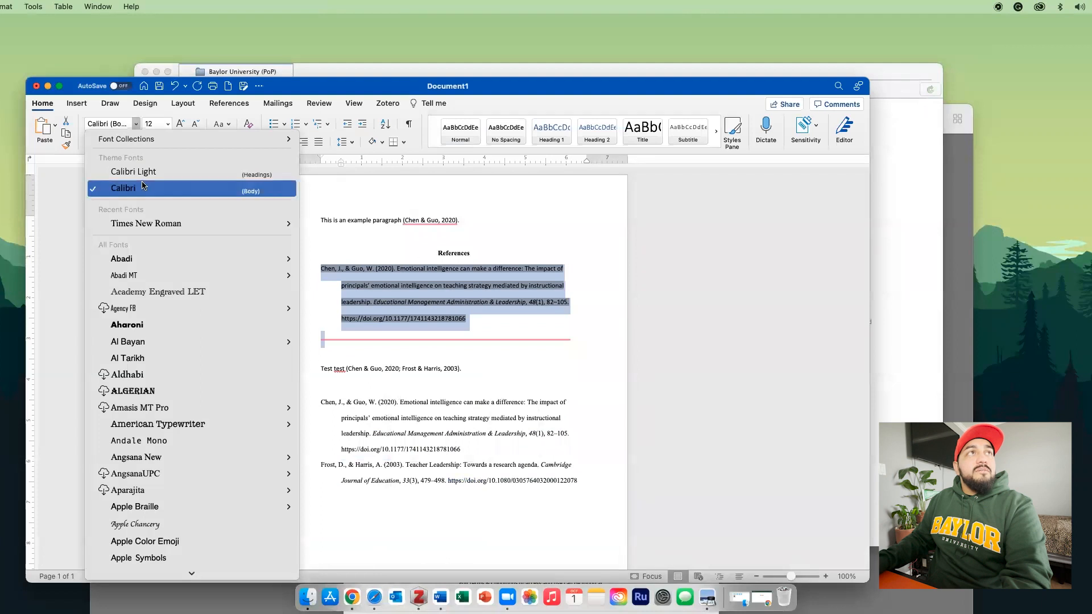
click(142, 224)
click(491, 485)
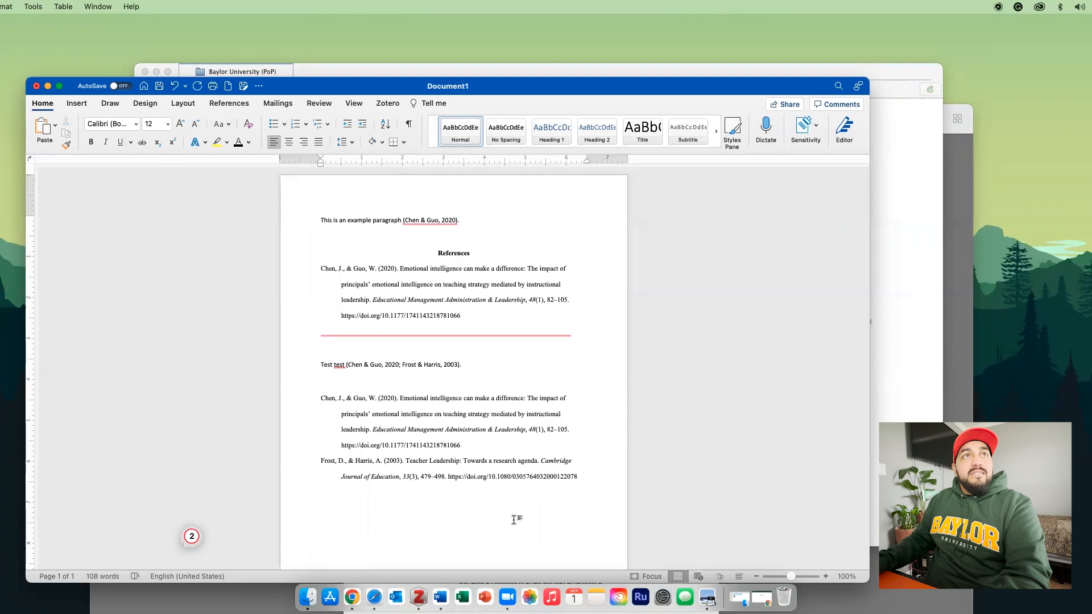
Set the whole document's text to Times New Roman, size 12
key(super+a)
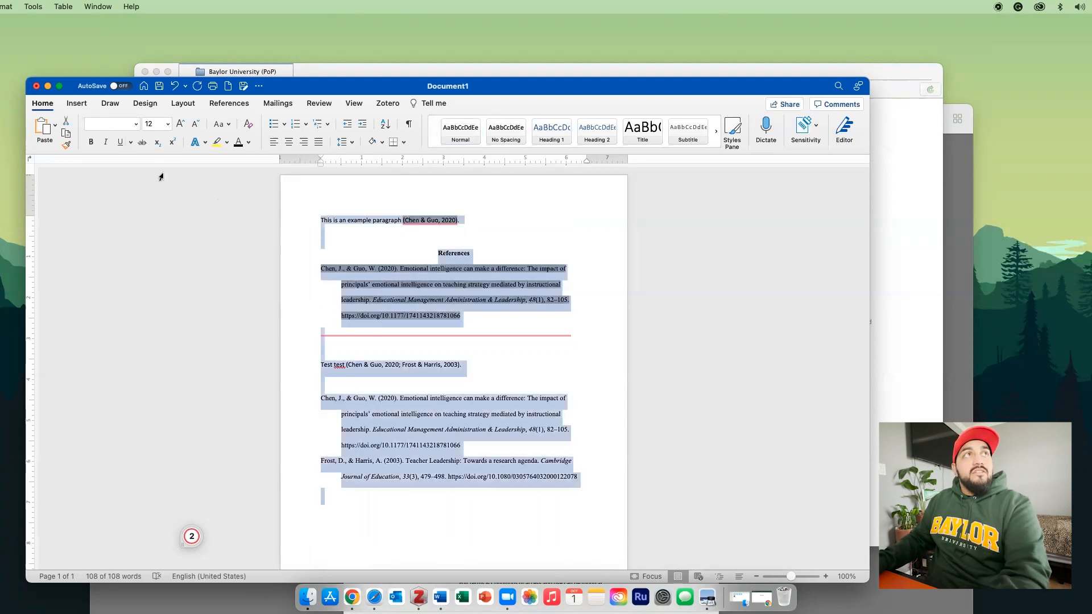
click(135, 125)
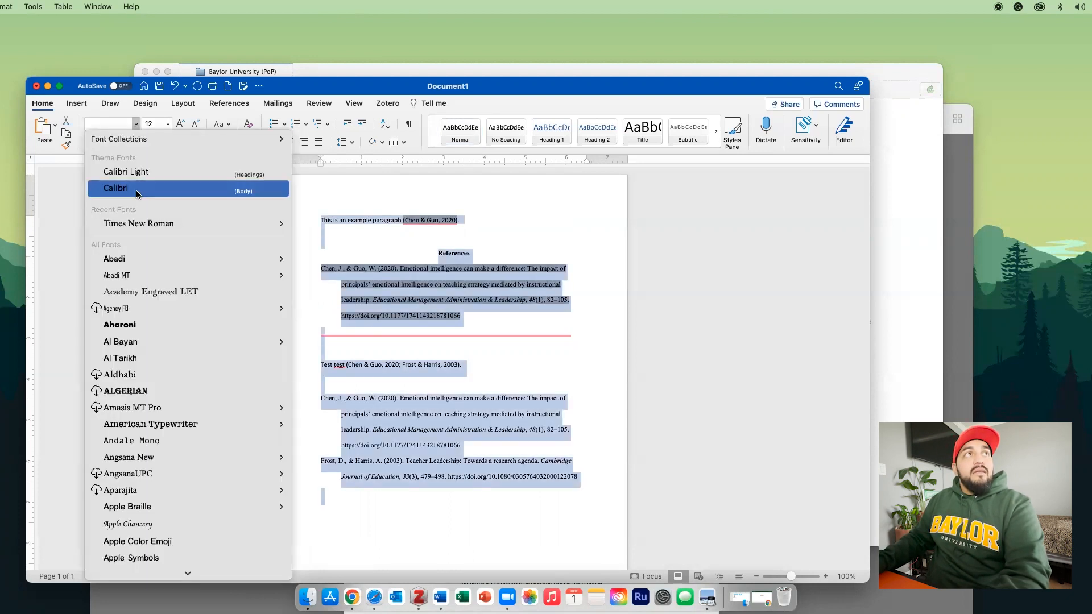
click(138, 224)
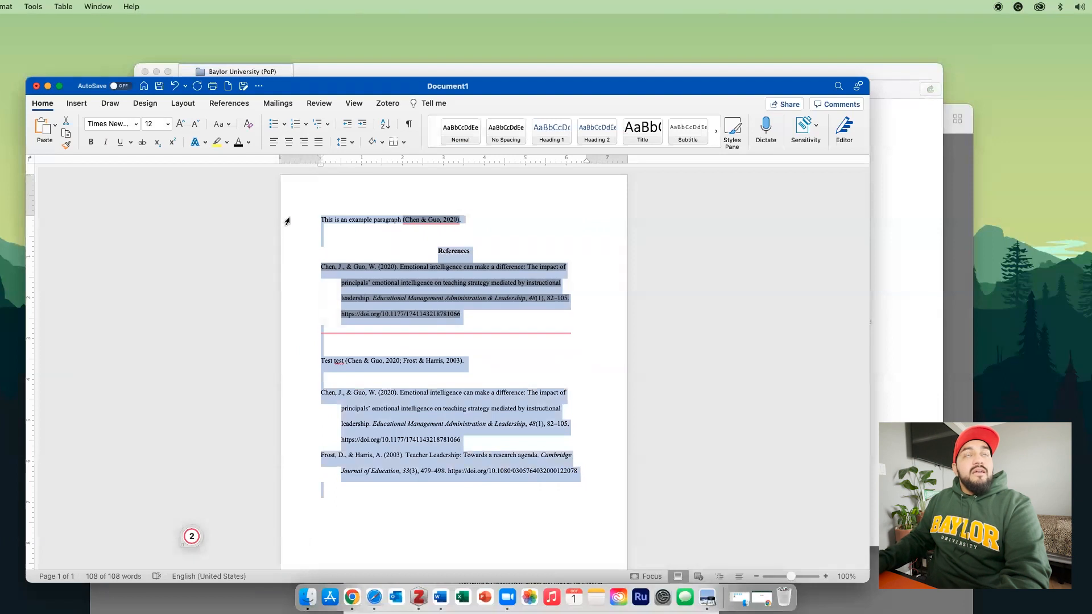
click(167, 124)
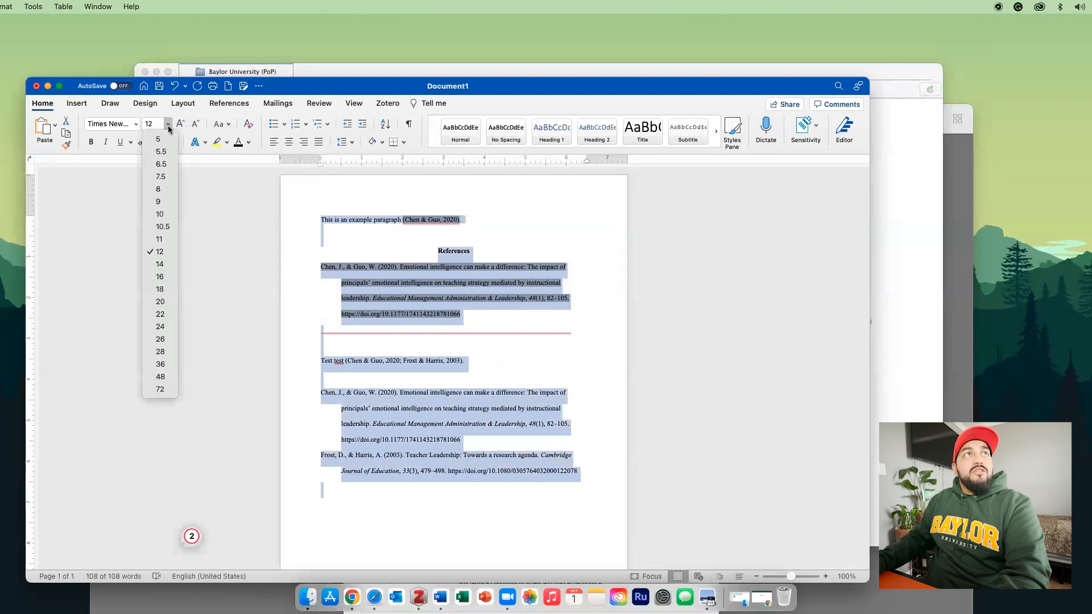
click(160, 252)
click(488, 484)
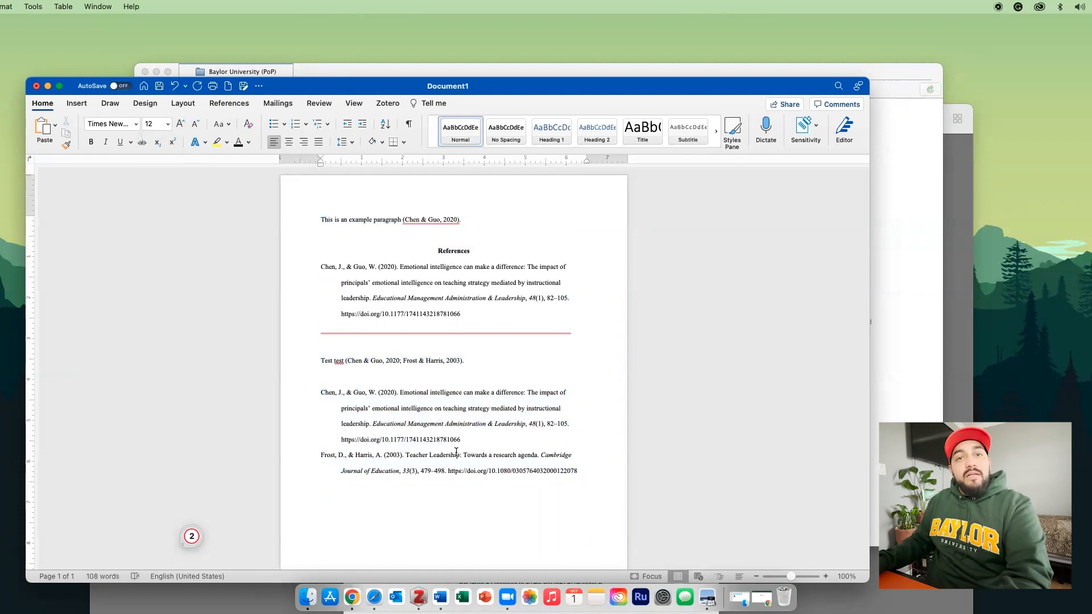
Switch to Zotero and open the PDF attached to the article "Teacher Leadership: Towards a research agenda"
click(888, 265)
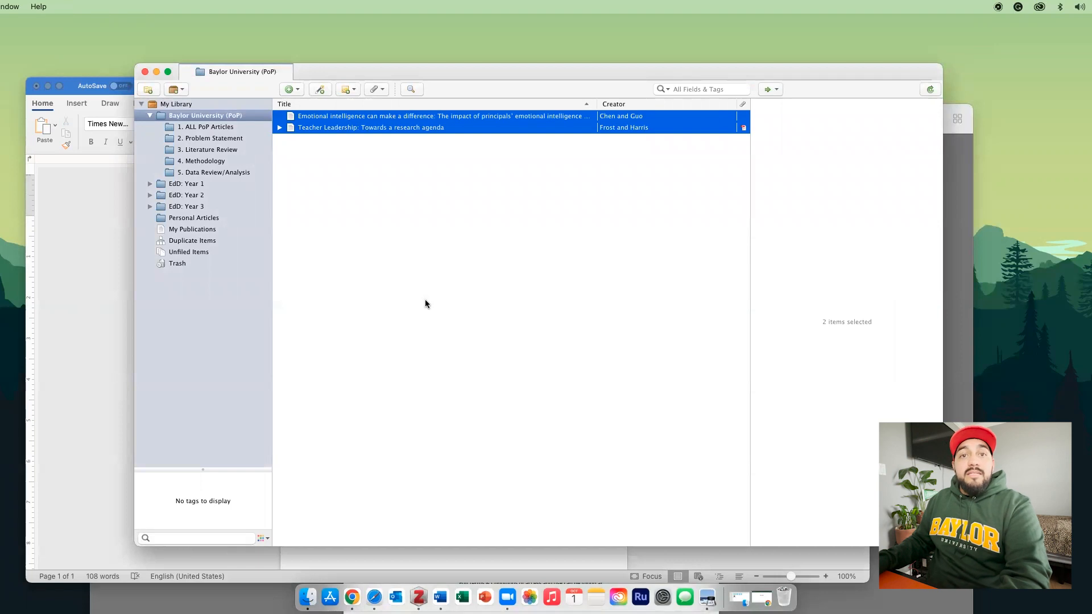
click(365, 126)
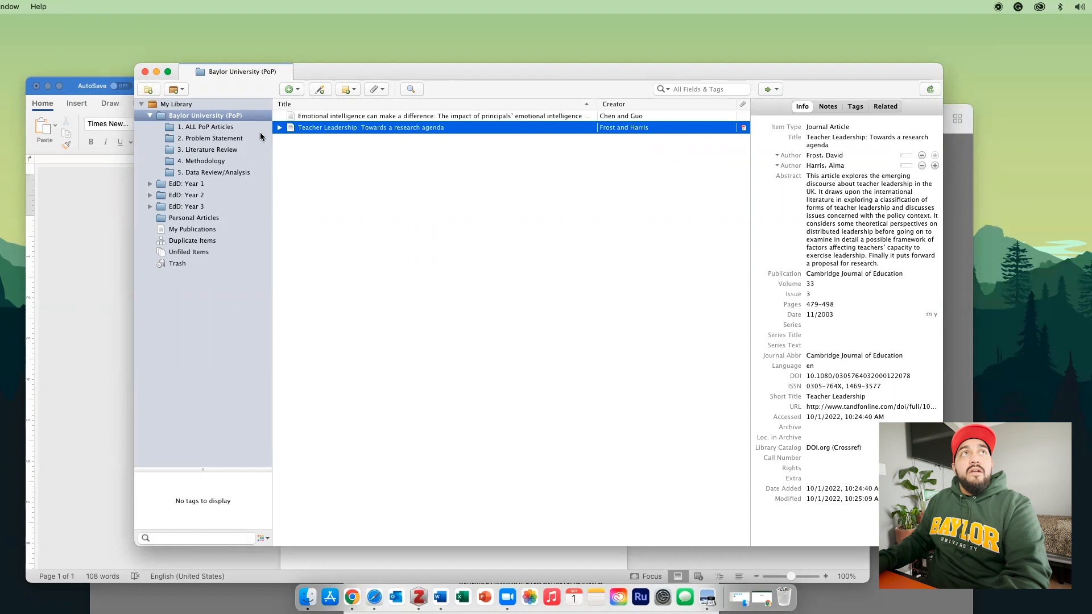
click(280, 128)
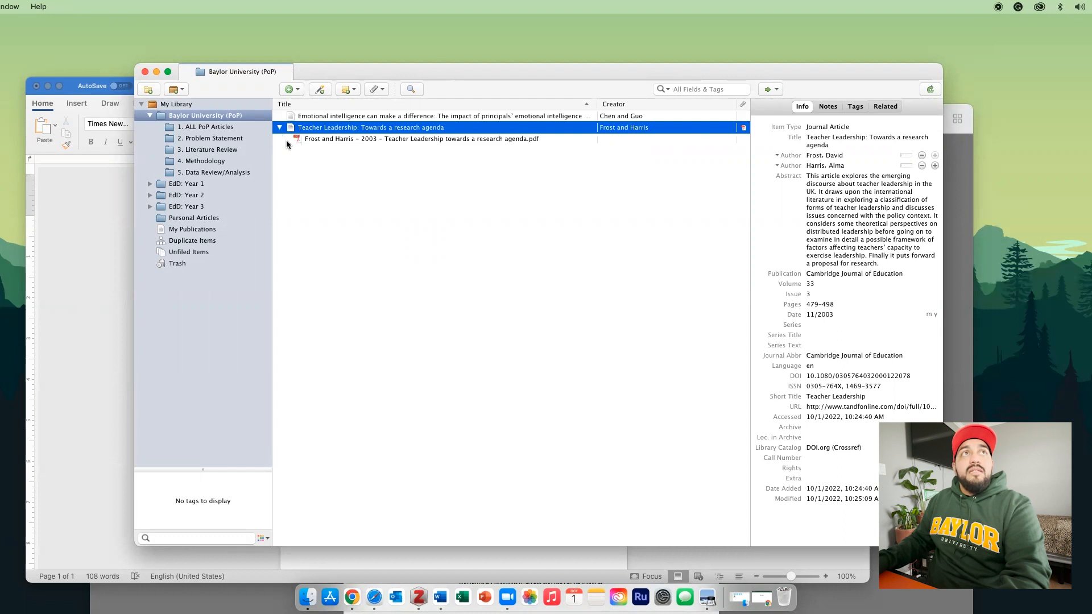
drag(455, 74, 411, 76)
double_click(367, 142)
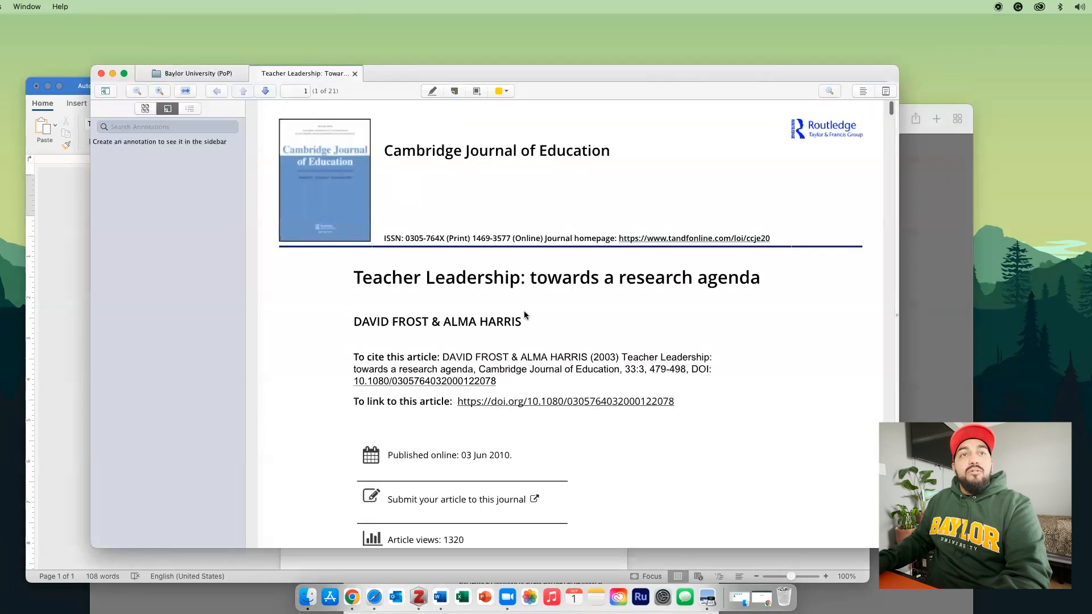
Highlight the Introduction's opening in yellow, from "Teacher leadership: its time has come" to "a number of countries:"
scroll(524, 315, down, 1)
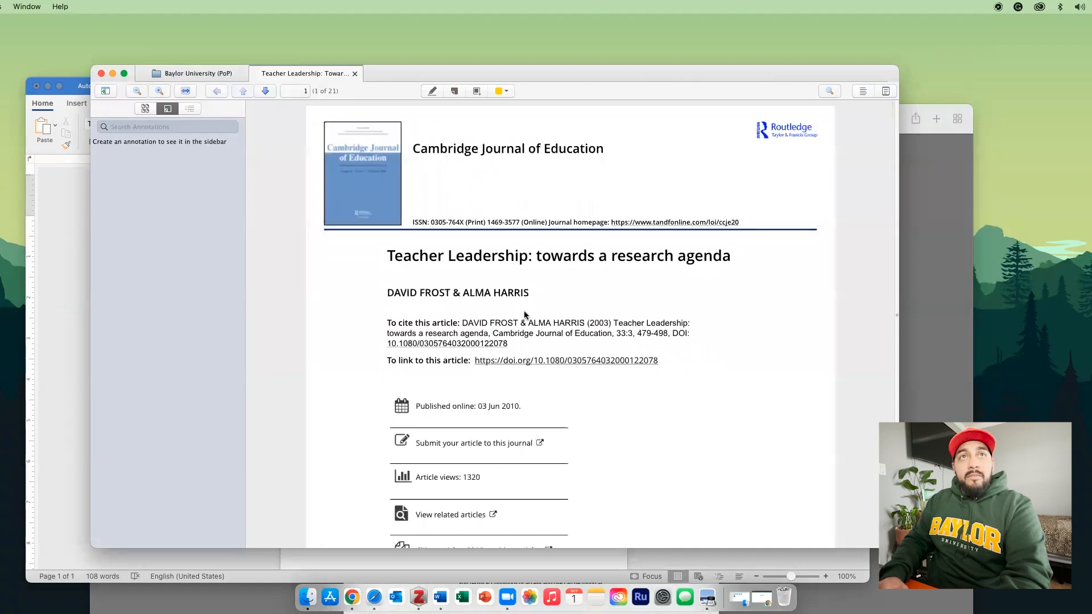
scroll(524, 315, down, 10)
scroll(525, 315, down, 5)
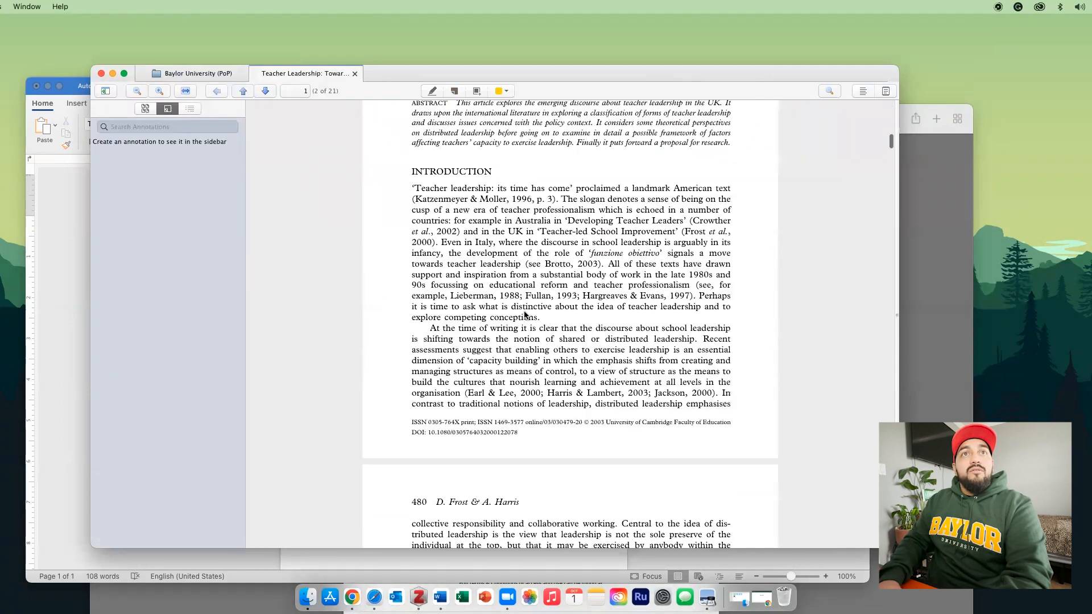
scroll(524, 315, up, 2)
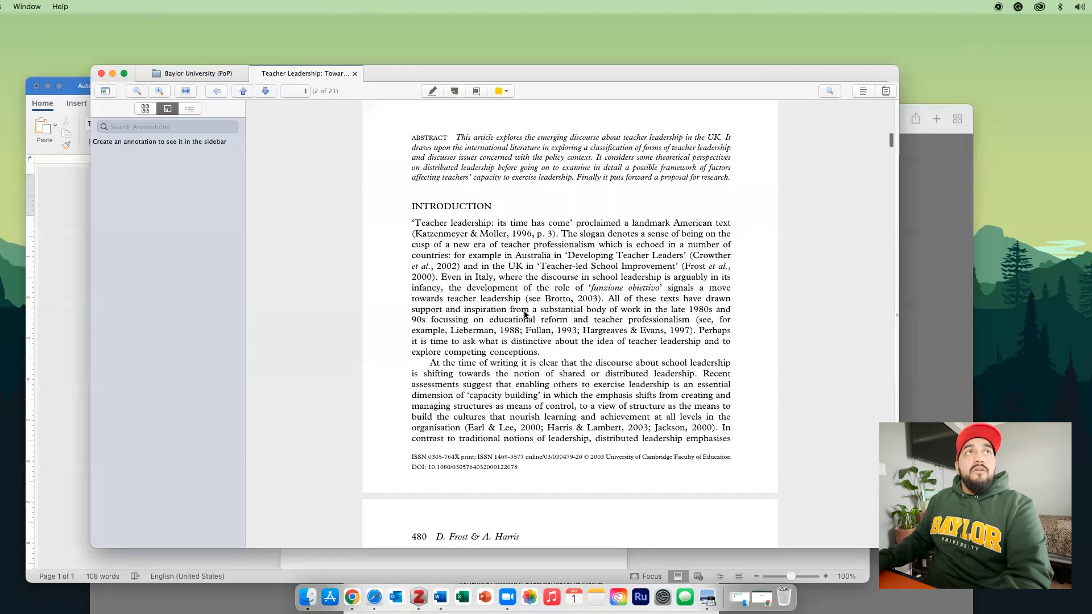
scroll(524, 315, up, 2)
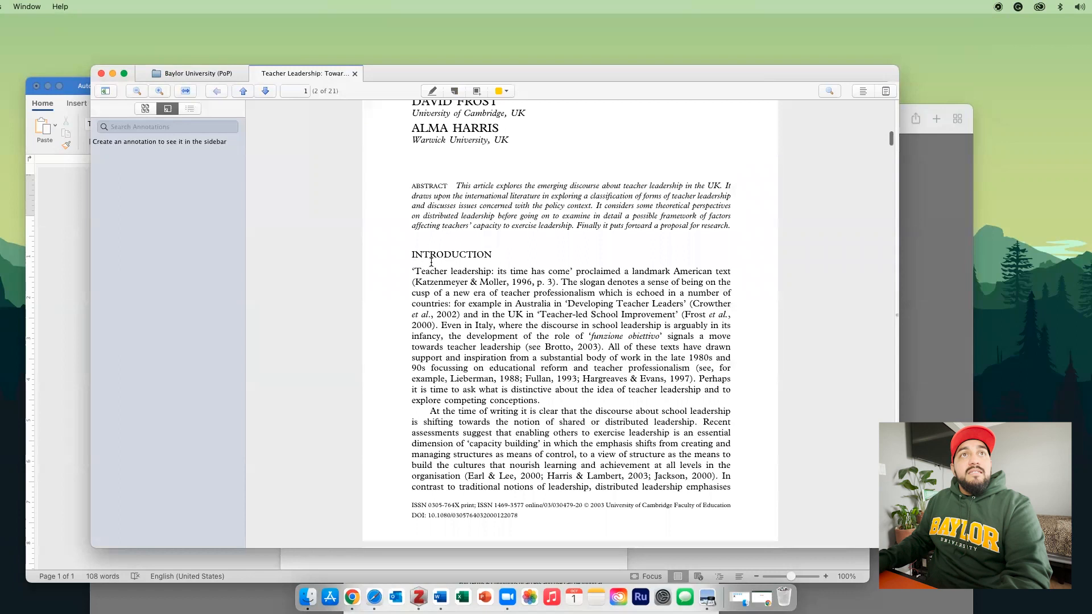
drag(415, 271, 453, 303)
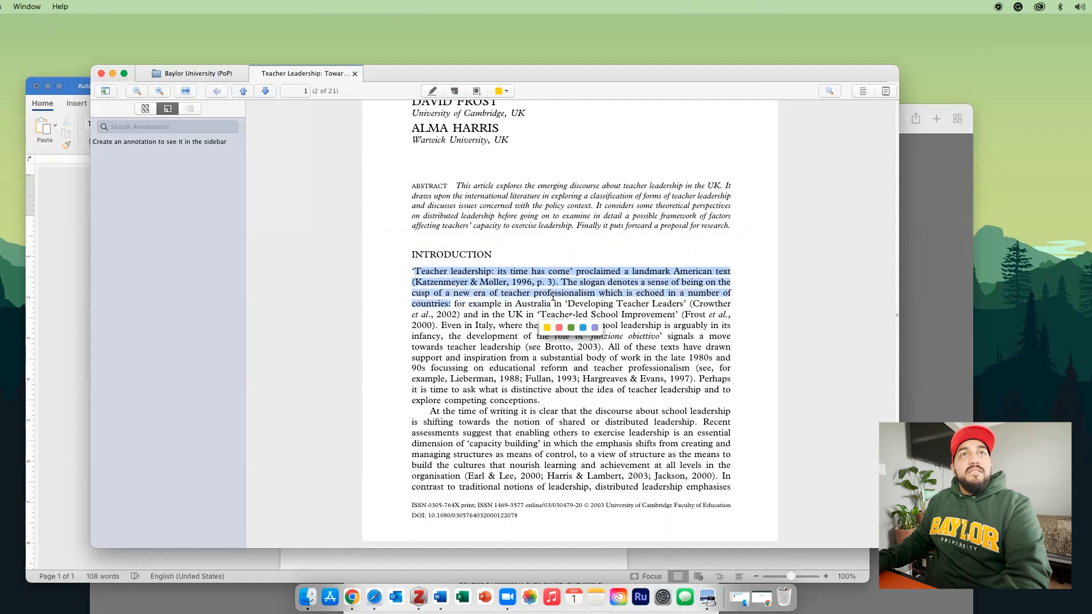
click(546, 328)
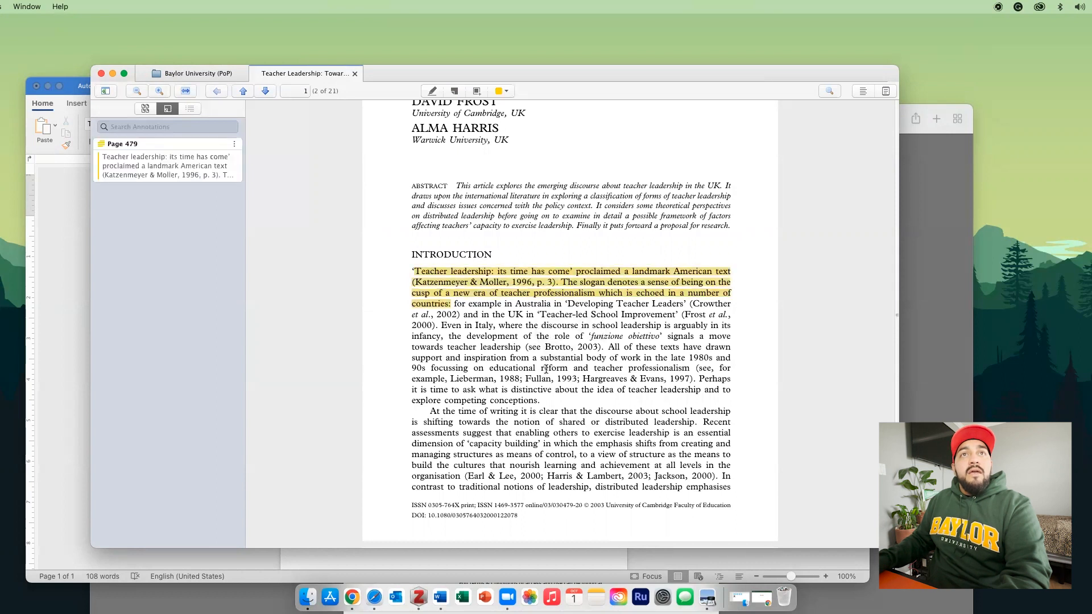
Highlight "All of these texts have drawn support…teacher professionalism" in red and the sentence starting "At the time of writing it is clear" in blue
drag(611, 346, 689, 368)
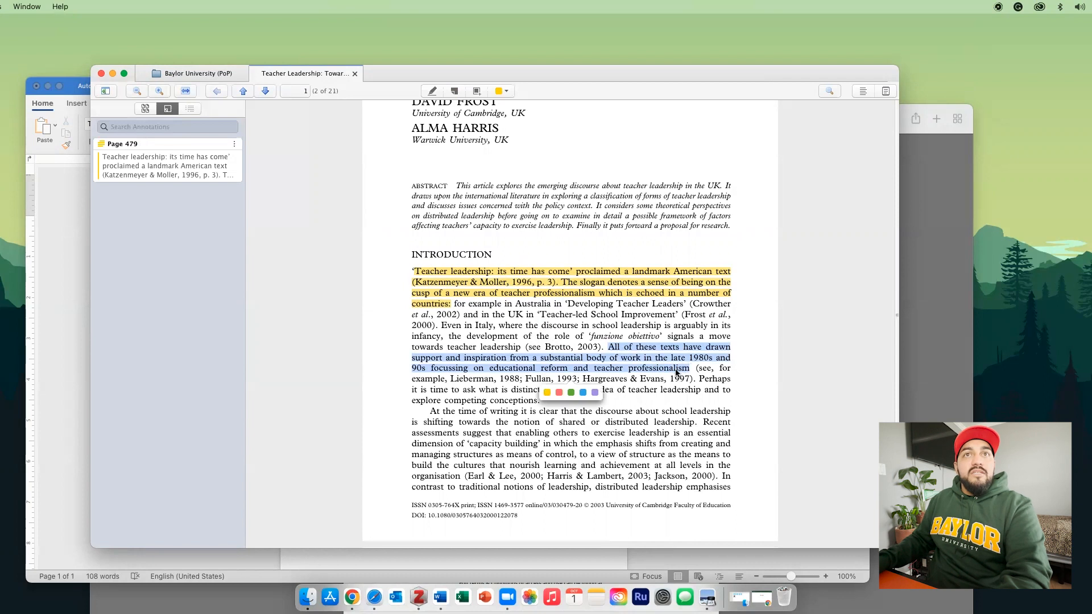
click(560, 393)
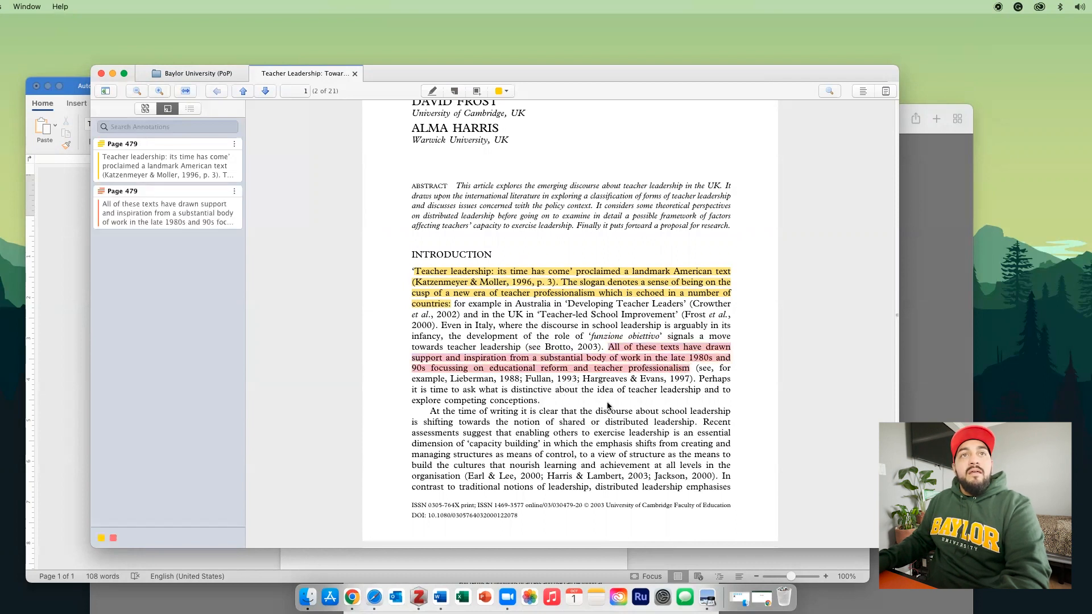
drag(431, 412, 696, 425)
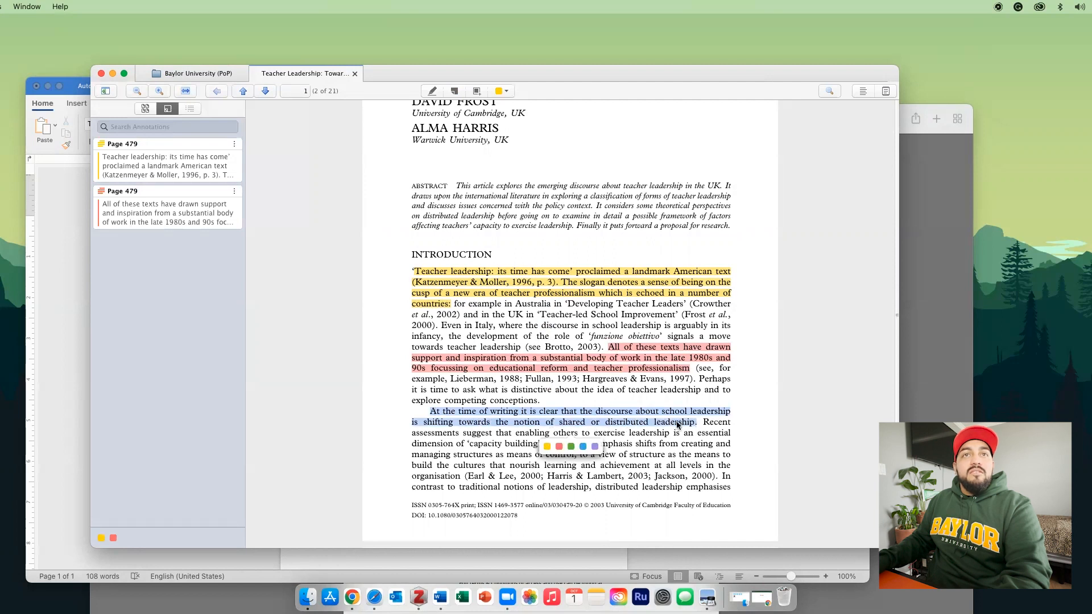
click(583, 448)
scroll(586, 443, down, 1)
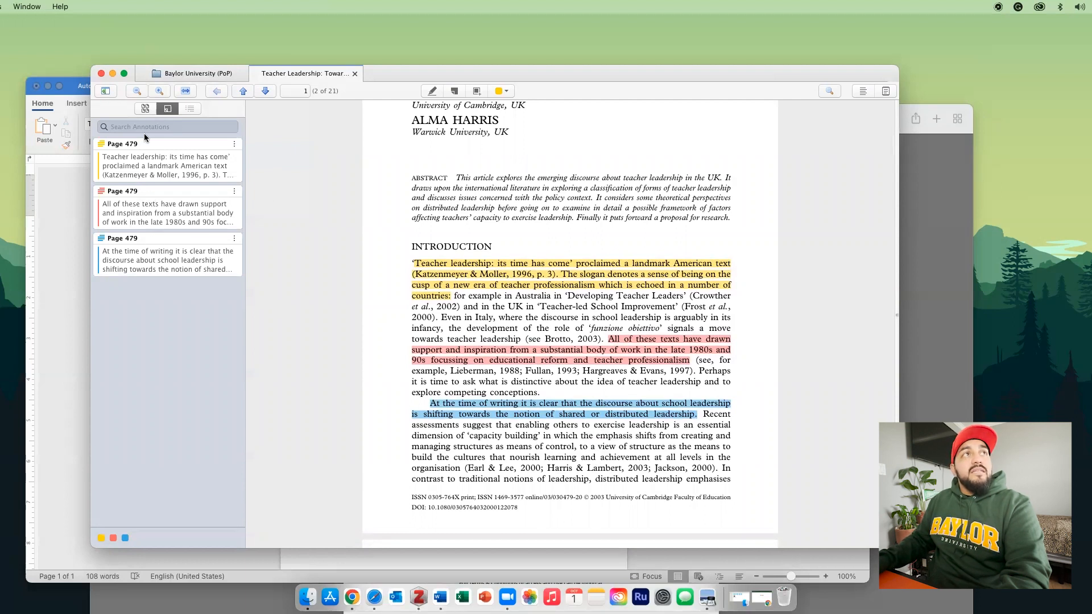
Examine the color and editing options of the yellow annotation on page 479, leaving its color yellow
click(104, 147)
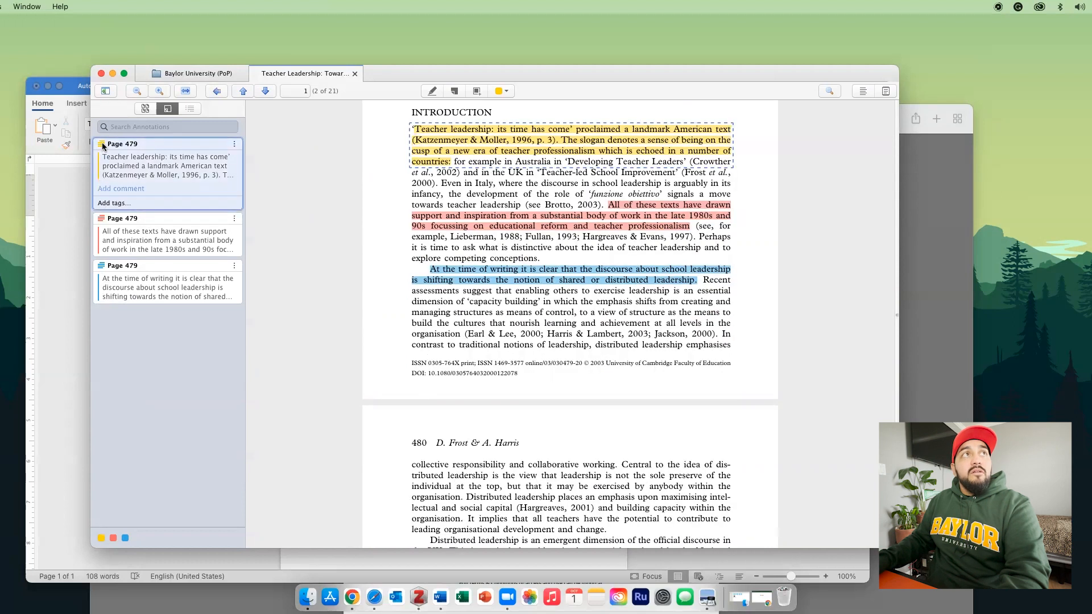
click(233, 145)
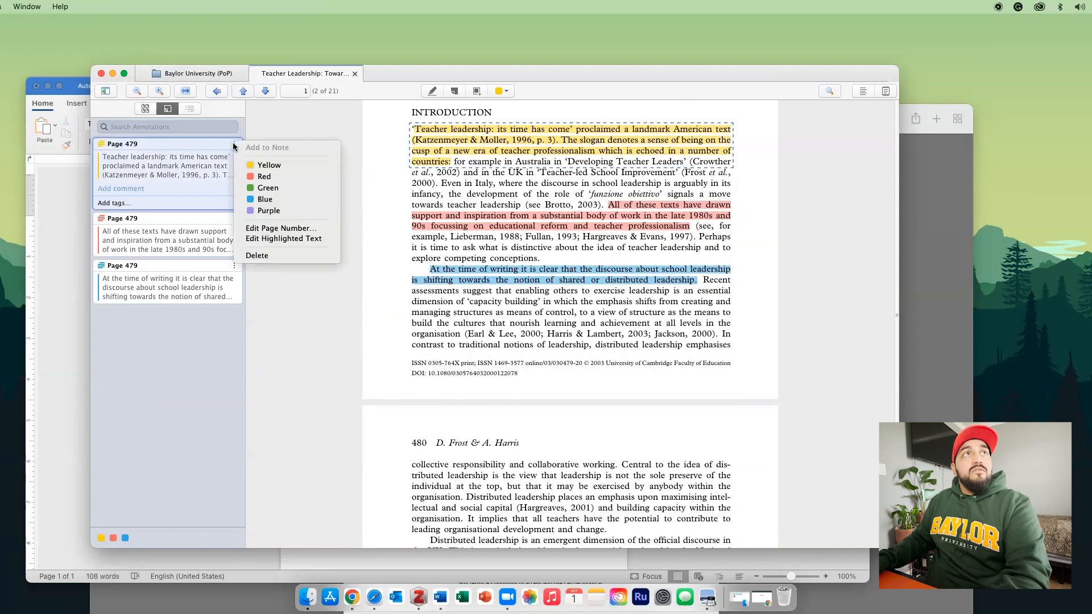
click(269, 167)
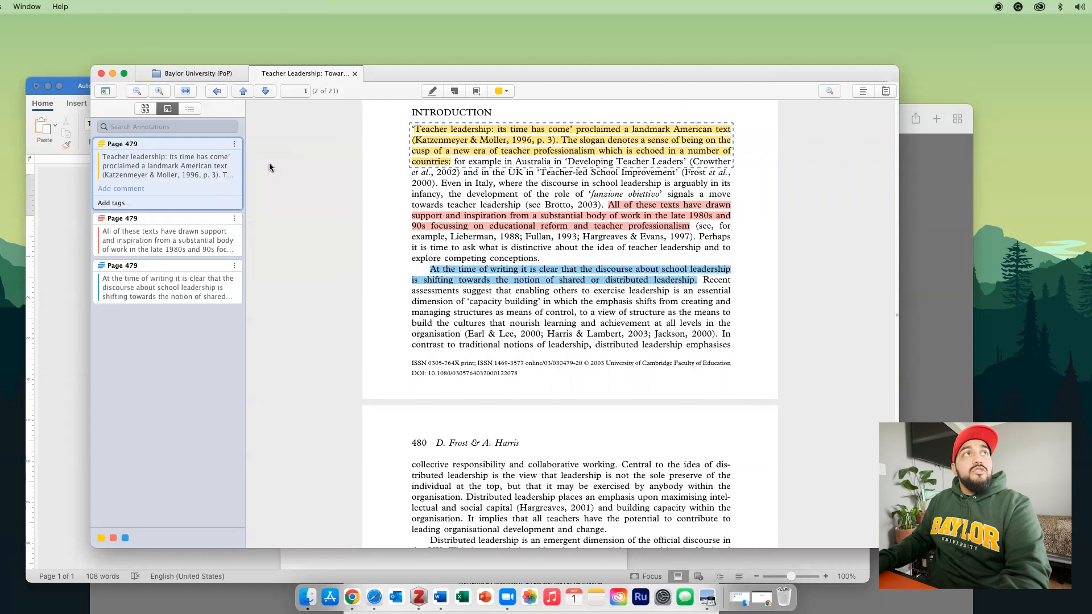
click(234, 144)
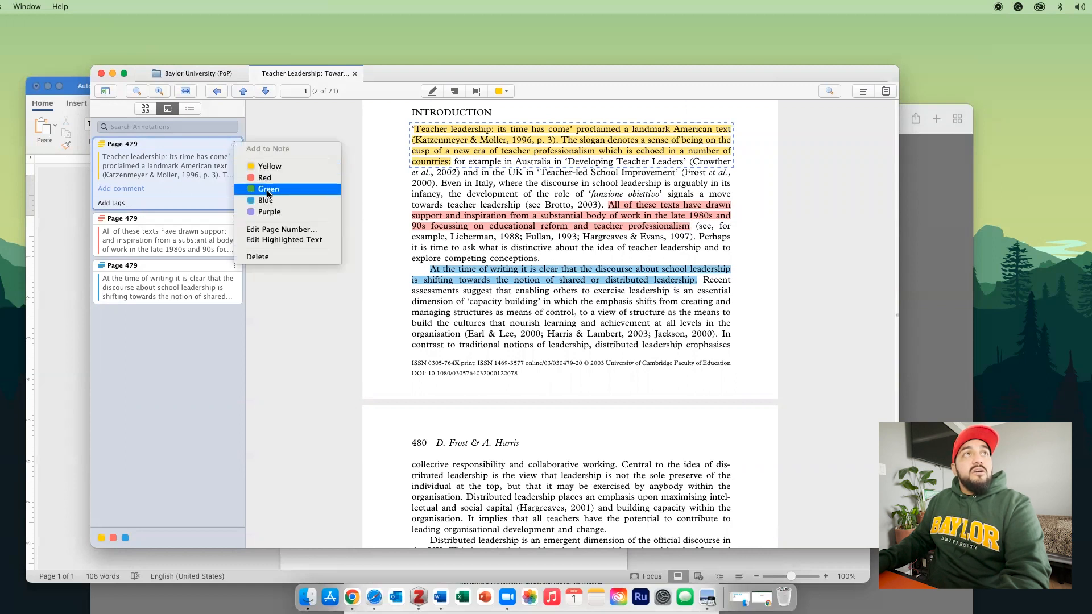
click(192, 111)
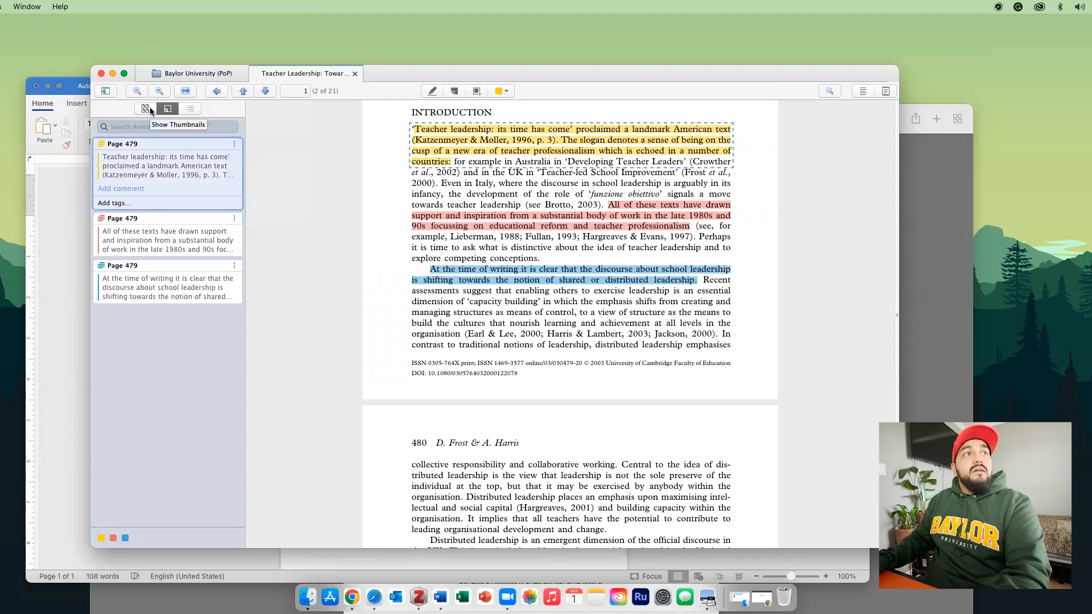
Filter the annotation list by the yellow, red and blue highlight colors, ending with all three included
click(102, 539)
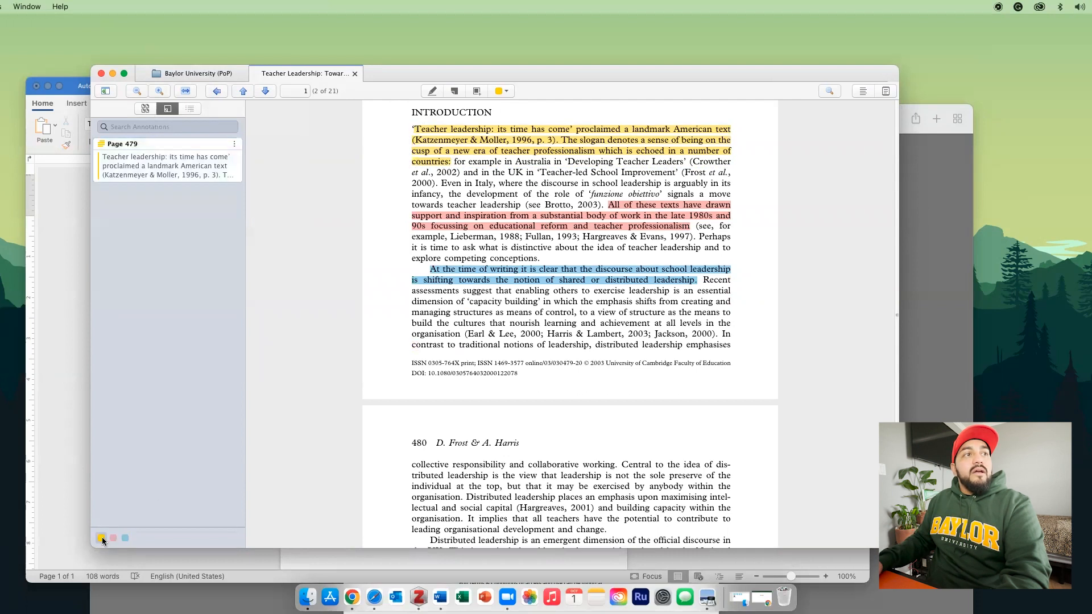
click(114, 538)
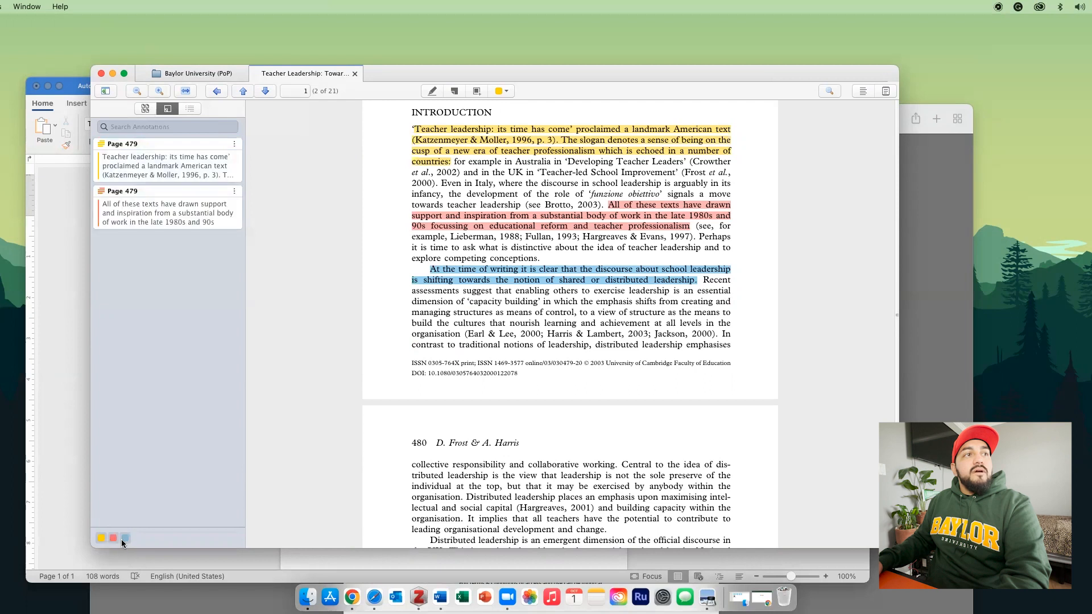
click(126, 539)
click(125, 538)
click(113, 539)
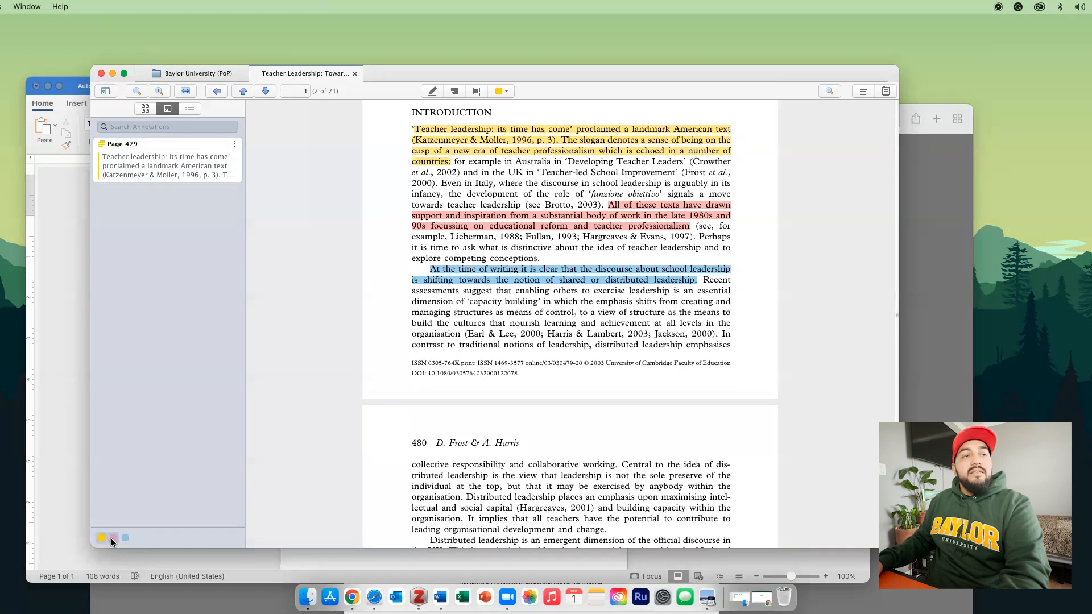
click(113, 538)
click(126, 538)
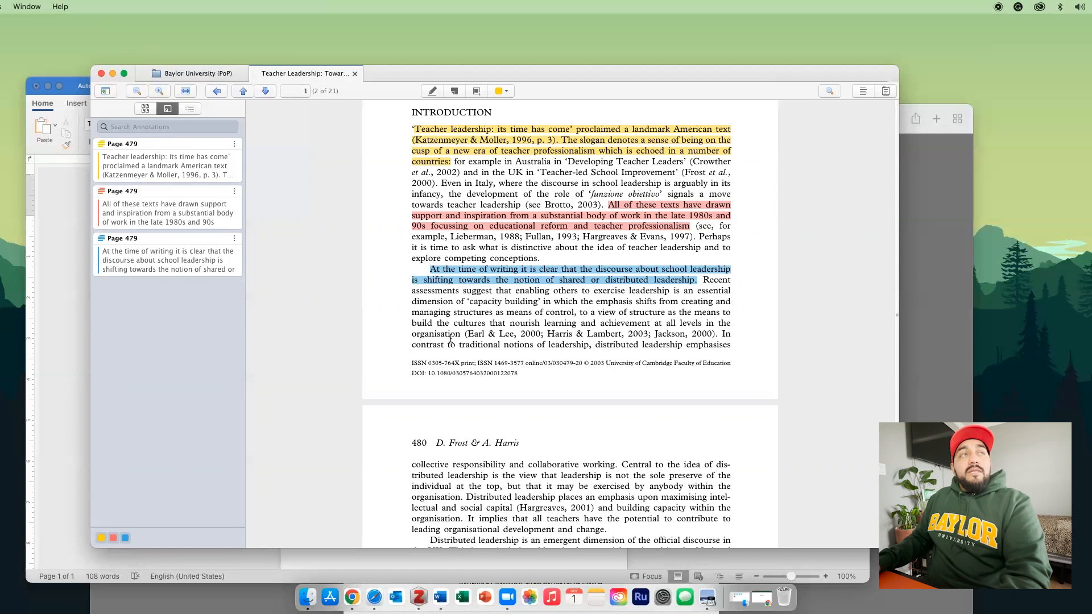
Highlight the sentence starting "More recently in England, a large number of expert" under Lead Teachers on page 481 in purple
scroll(434, 339, down, 3)
scroll(434, 340, down, 10)
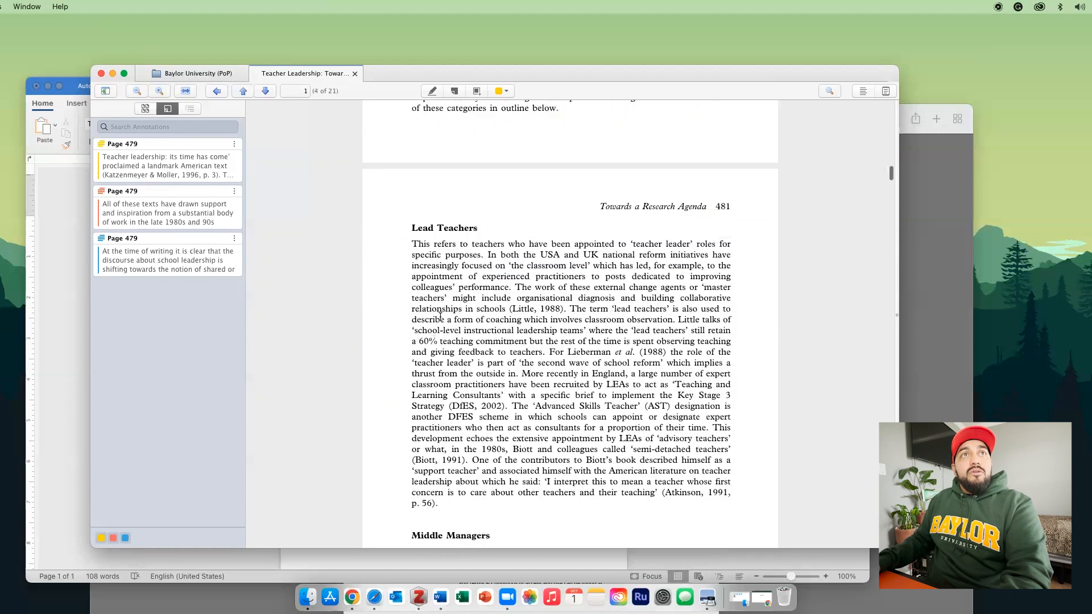
scroll(509, 240, down, 2)
drag(522, 246, 509, 278)
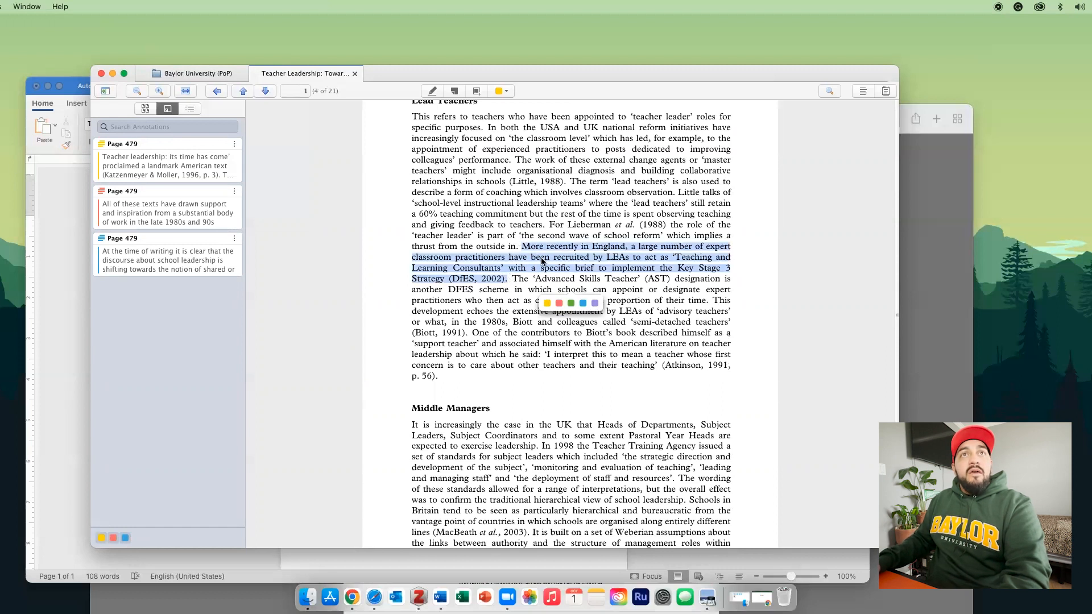
click(595, 303)
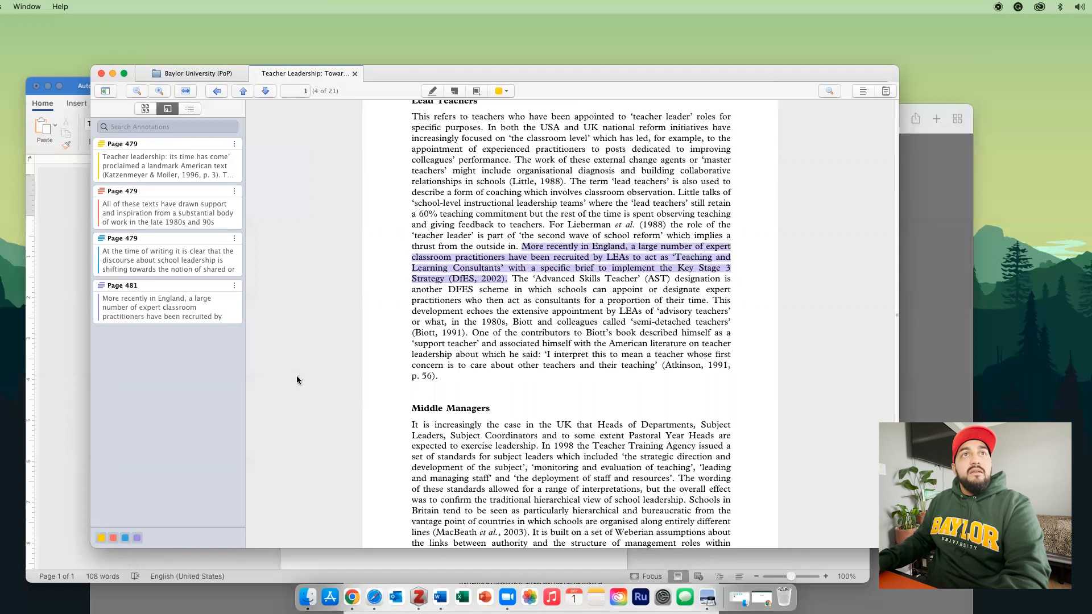
Create a note from the Teacher Leadership article's annotations in the library and select the first quote's citation in it
click(201, 74)
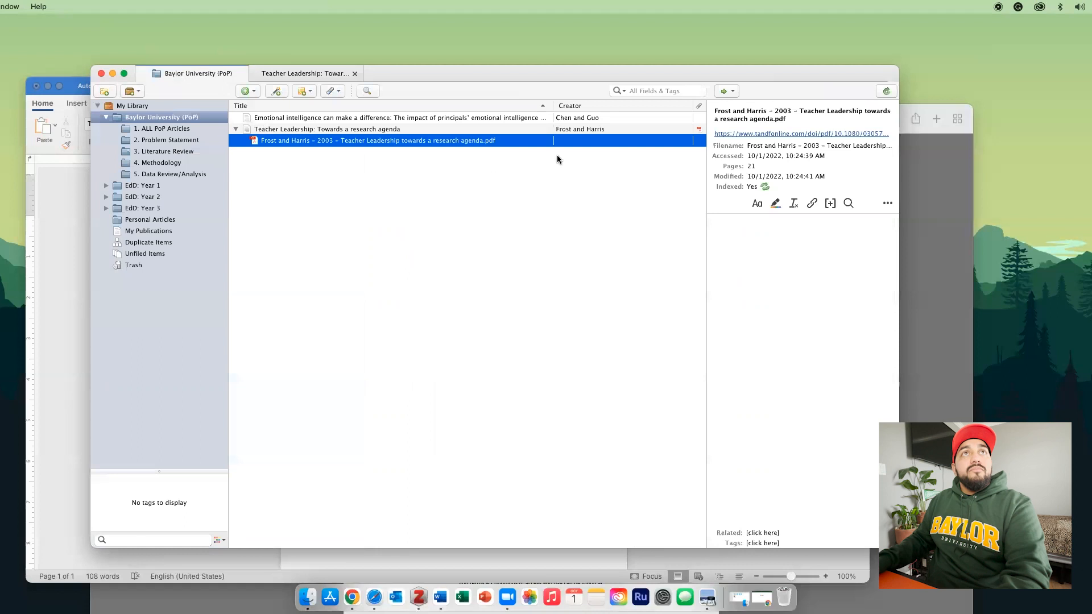
click(363, 131)
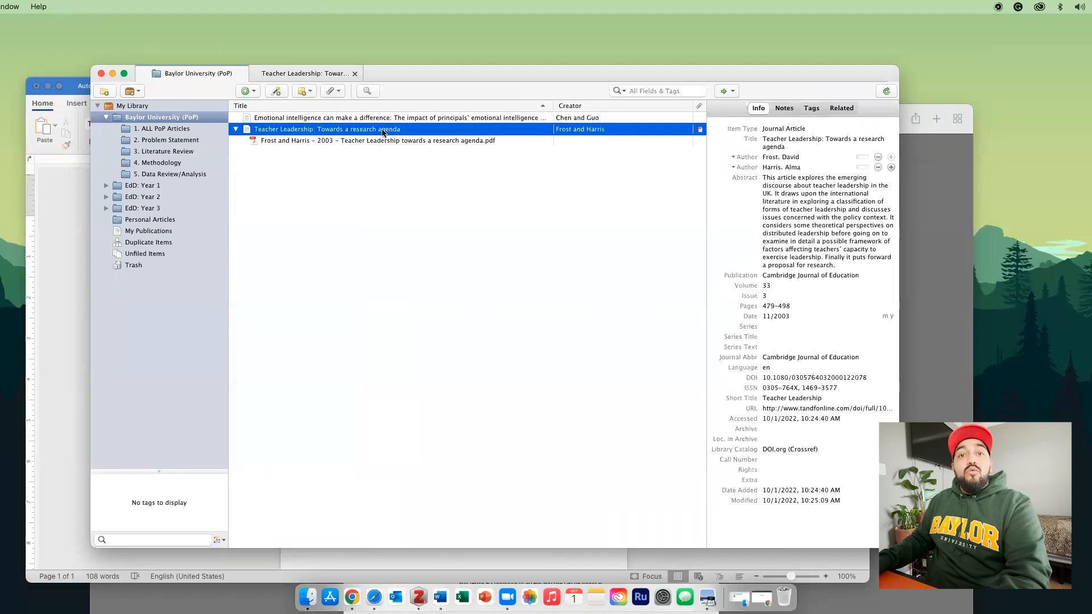
right_click(383, 132)
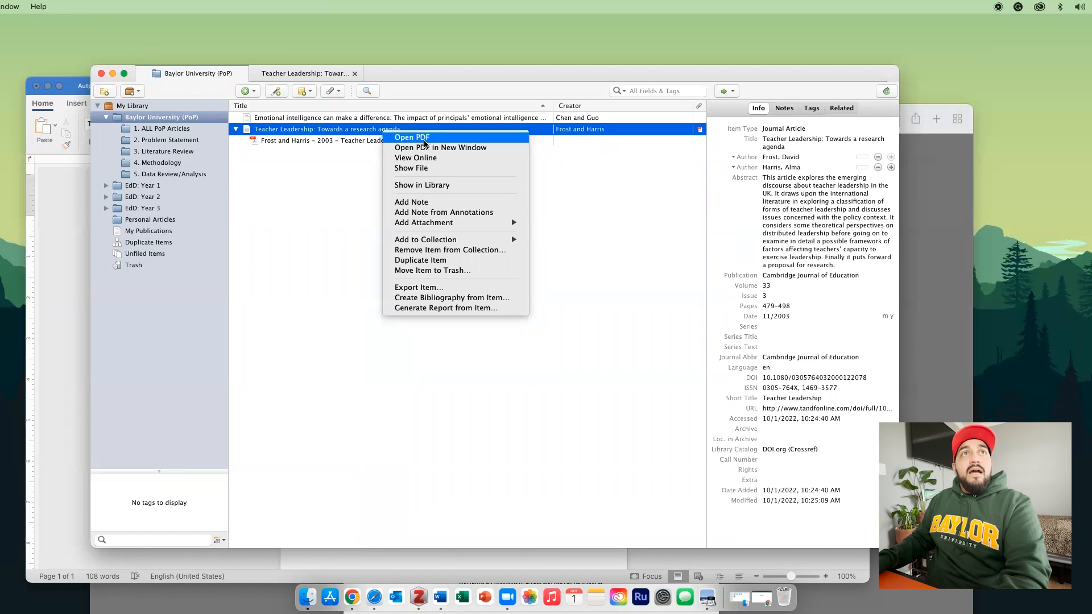
click(420, 213)
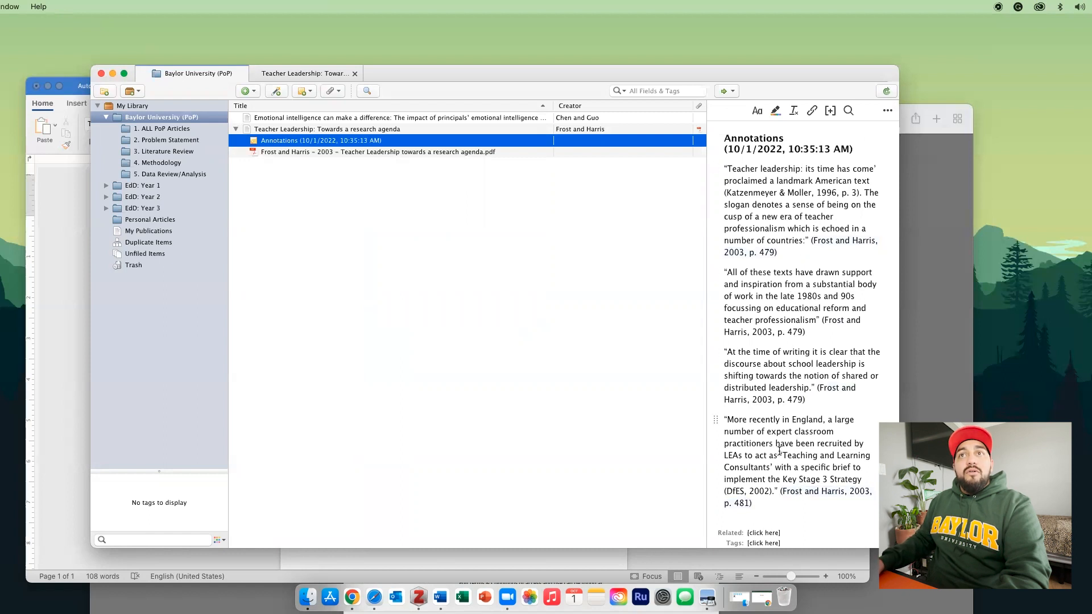
click(787, 251)
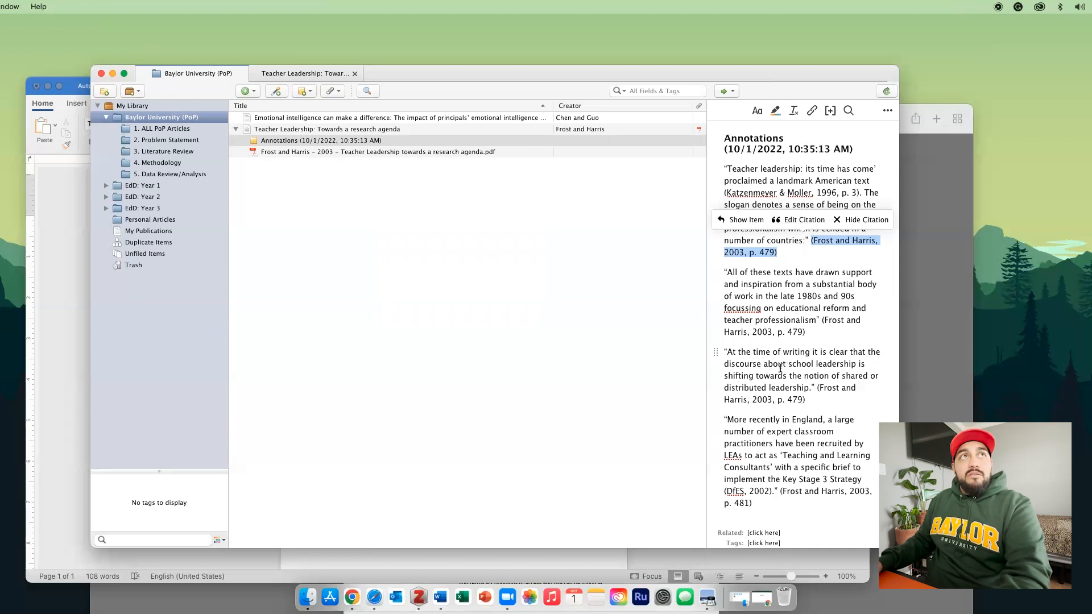
Delete the purple page 481 annotation from the Teacher Leadership article's PDF
click(360, 152)
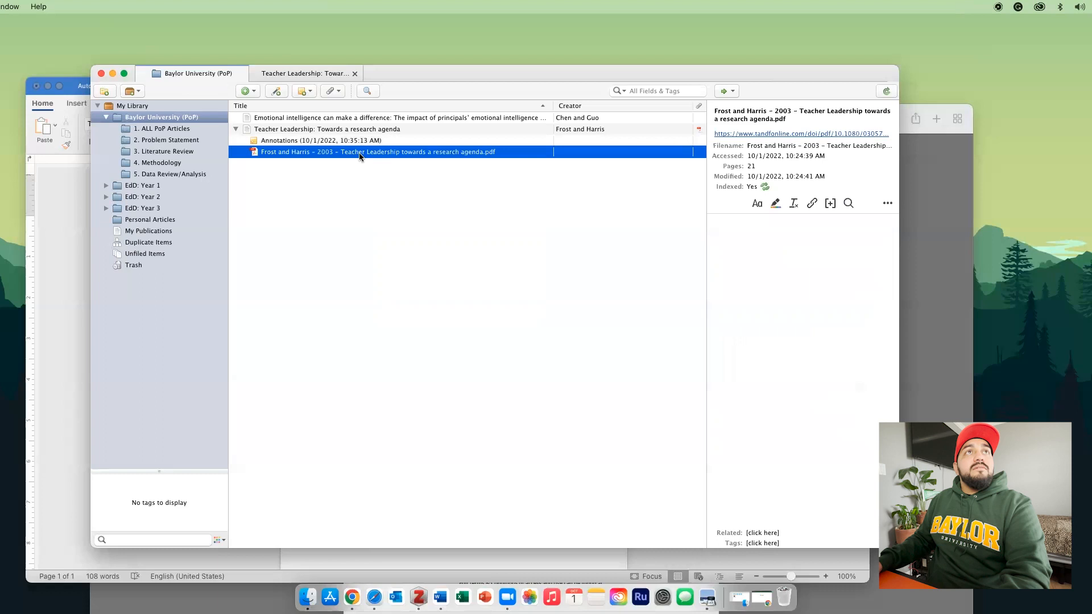
click(304, 73)
scroll(474, 273, up, 10)
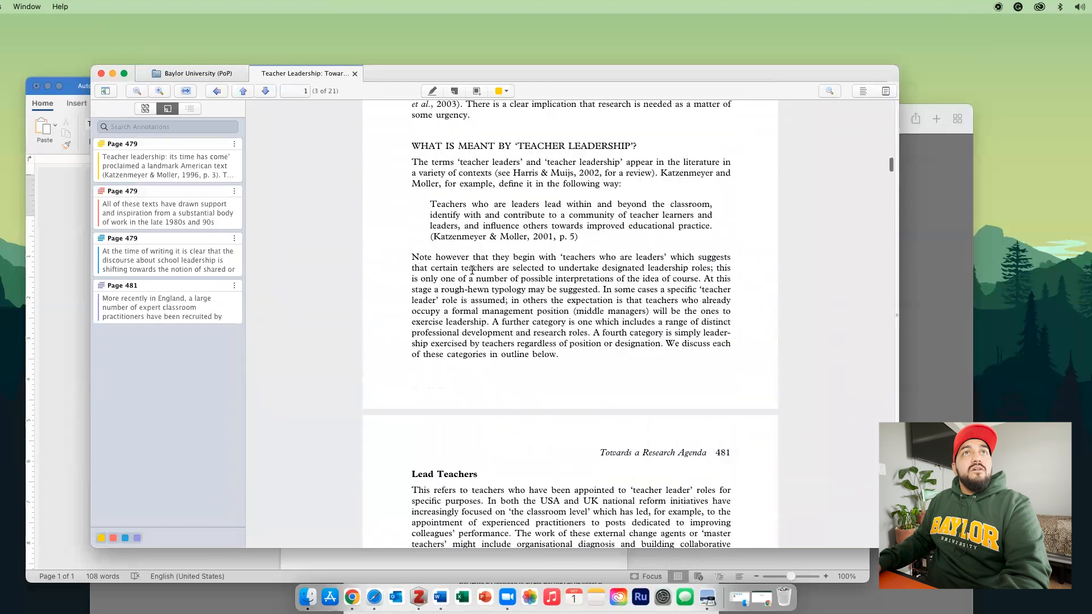
scroll(234, 290, up, 4)
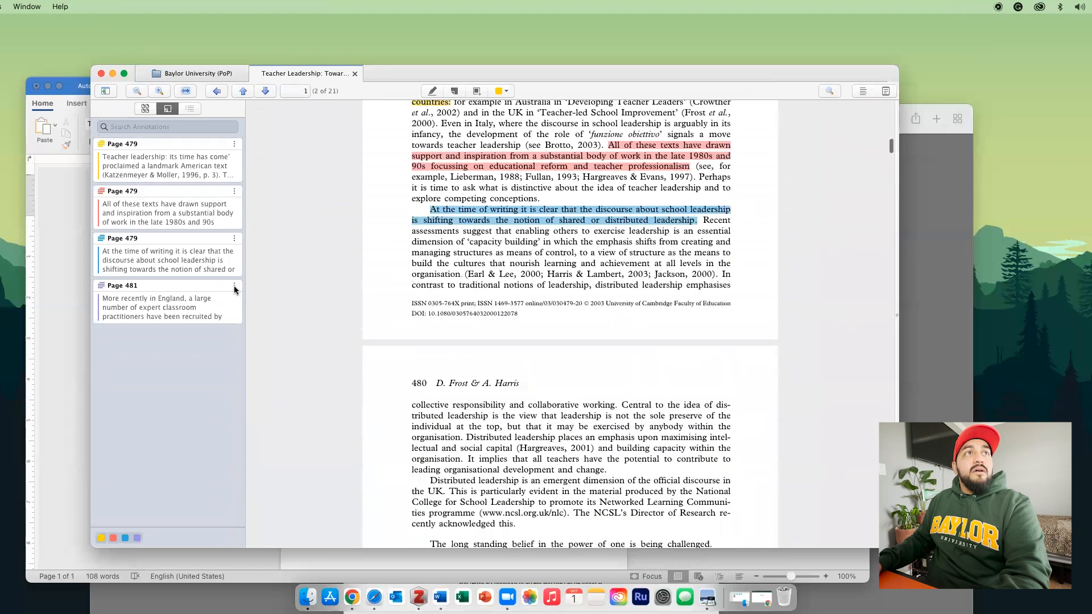
click(234, 287)
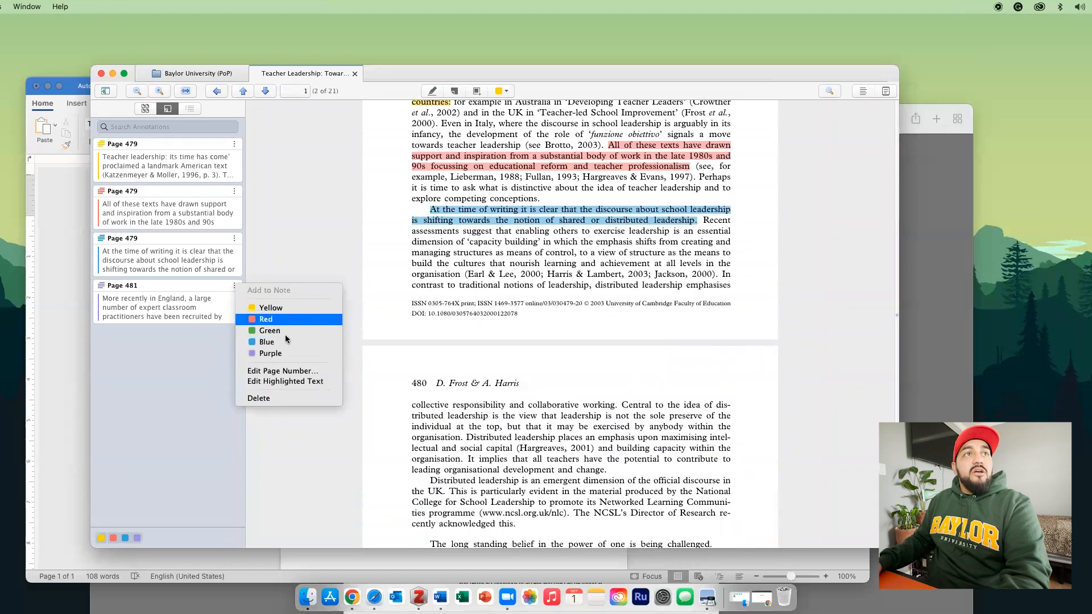
click(264, 399)
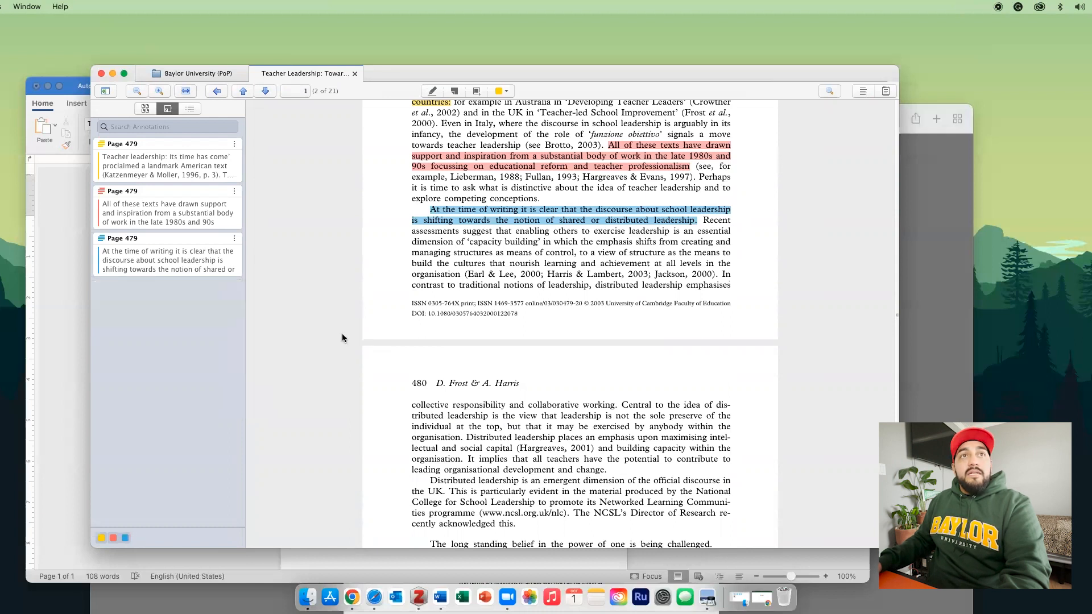
Capture Fig. 1, "Factors shaping teacher leadership", with its caption on page 493 as an area annotation and color it blue
scroll(343, 338, up, 10)
scroll(341, 337, down, 15)
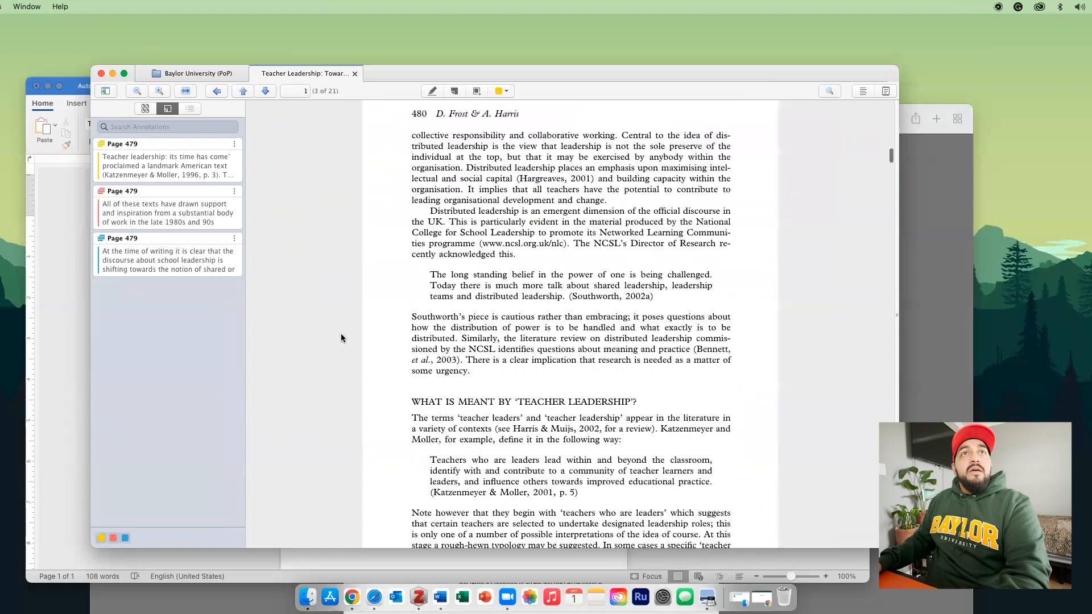
scroll(341, 337, down, 20)
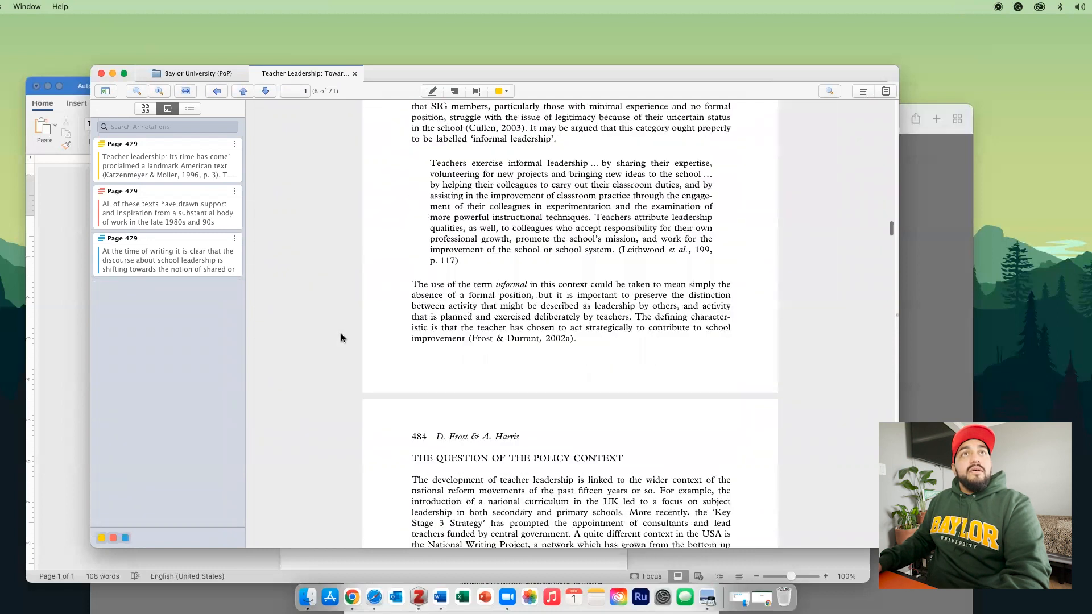
scroll(342, 338, down, 10)
scroll(342, 338, down, 20)
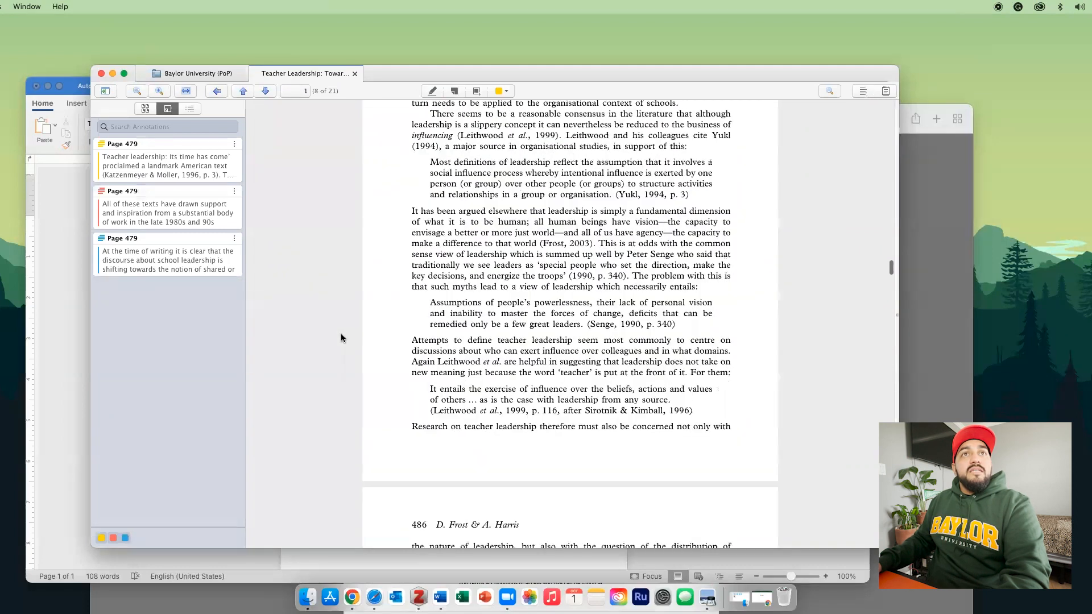
scroll(342, 338, down, 20)
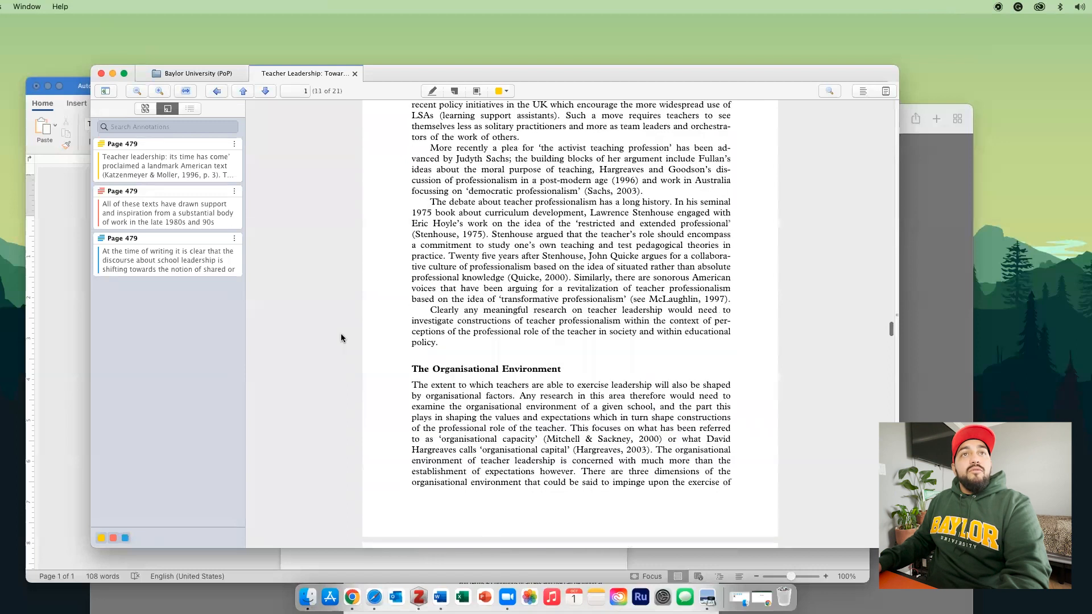
scroll(341, 338, down, 20)
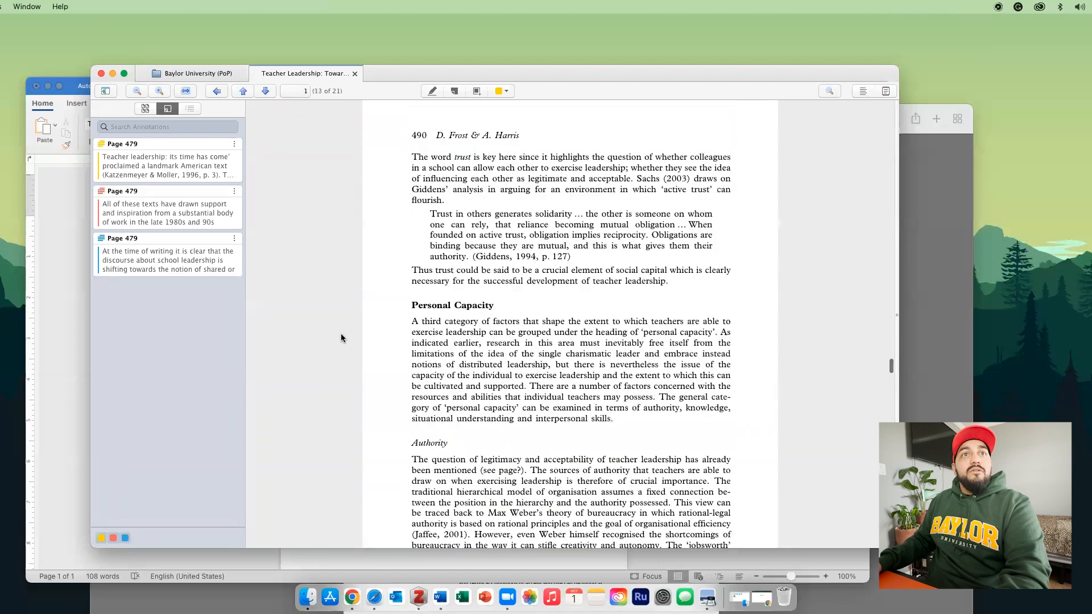
scroll(341, 337, down, 10)
scroll(341, 337, down, 10)
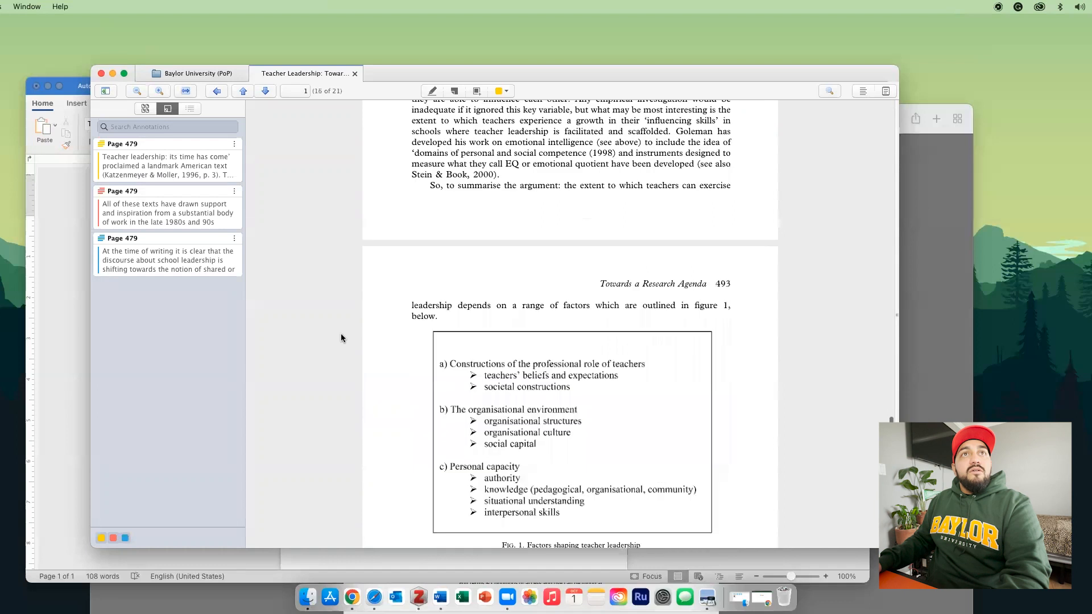
scroll(341, 338, up, 4)
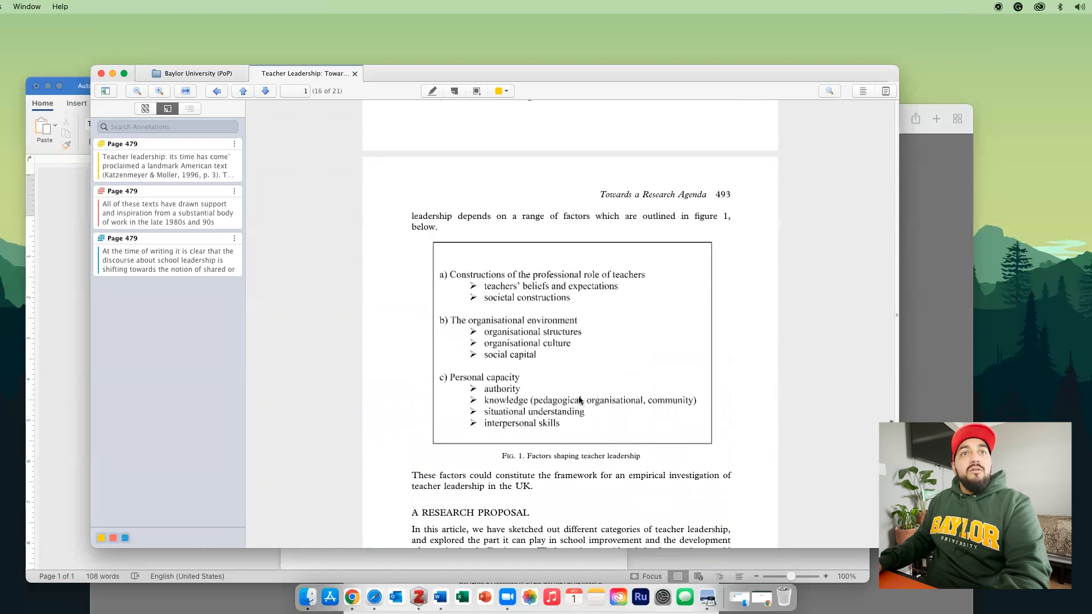
scroll(578, 396, up, 1)
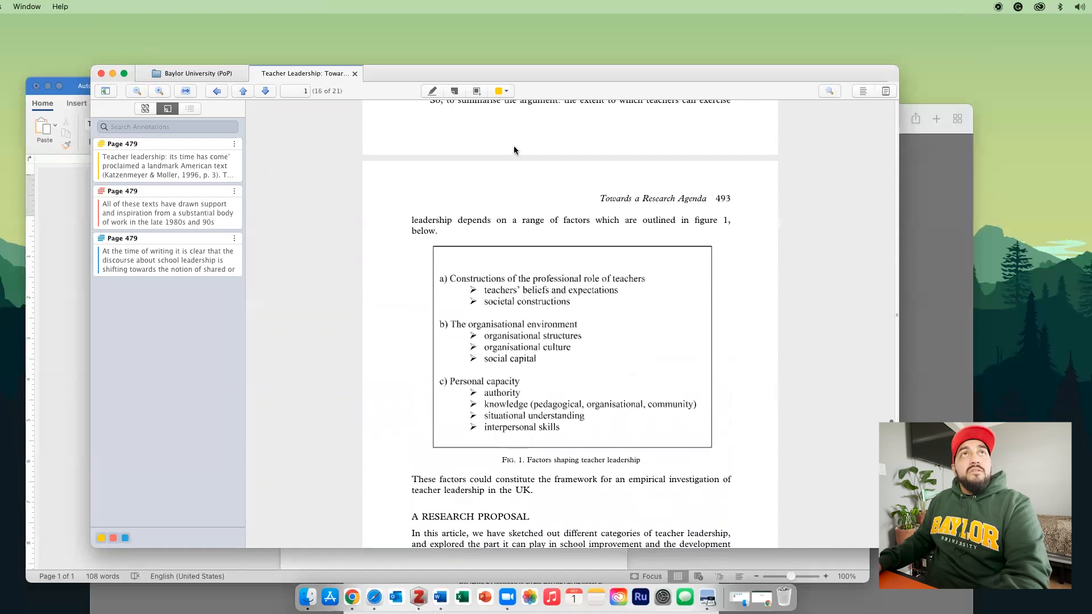
click(478, 93)
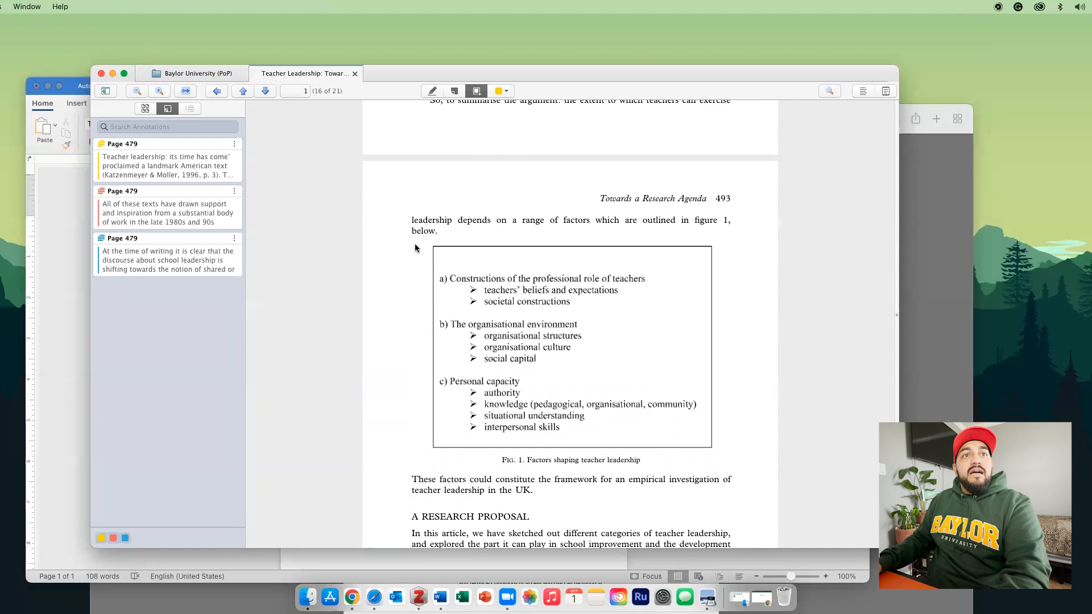
mouse_move(421, 239)
mouse_down()
mouse_move(496, 391)
mouse_move(641, 468)
mouse_move(726, 467)
mouse_up()
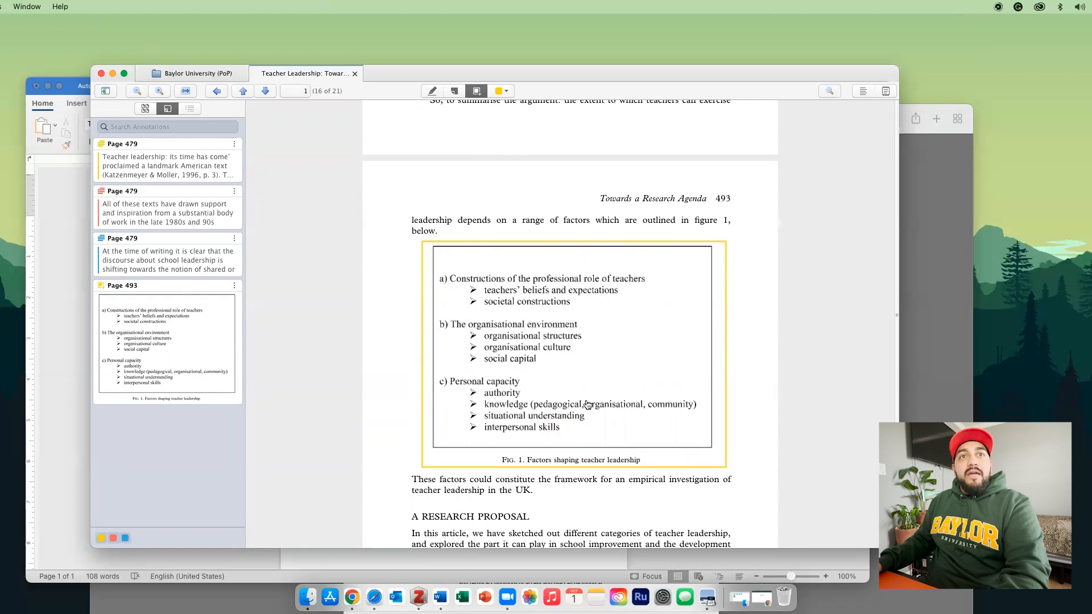
click(234, 285)
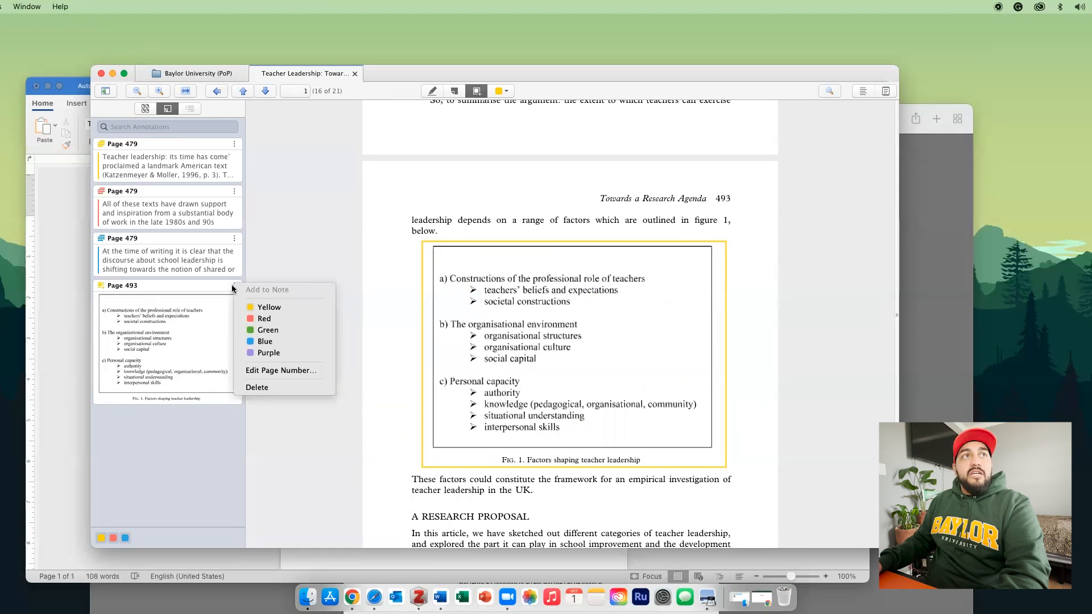
click(271, 342)
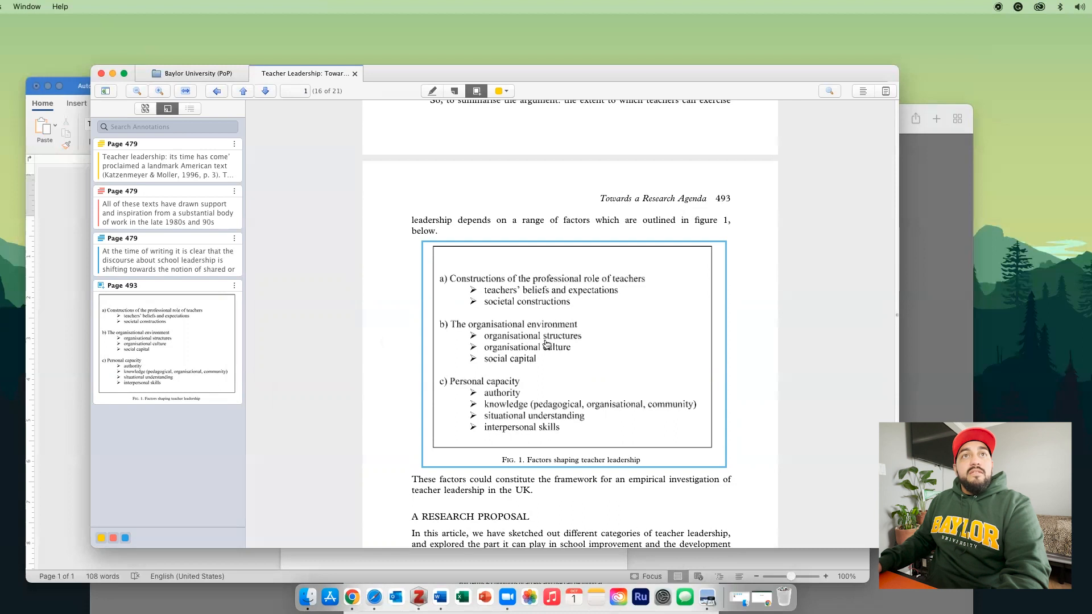
Place a yellow sticky note in the margin beside Fig. 1 on page 493
click(454, 91)
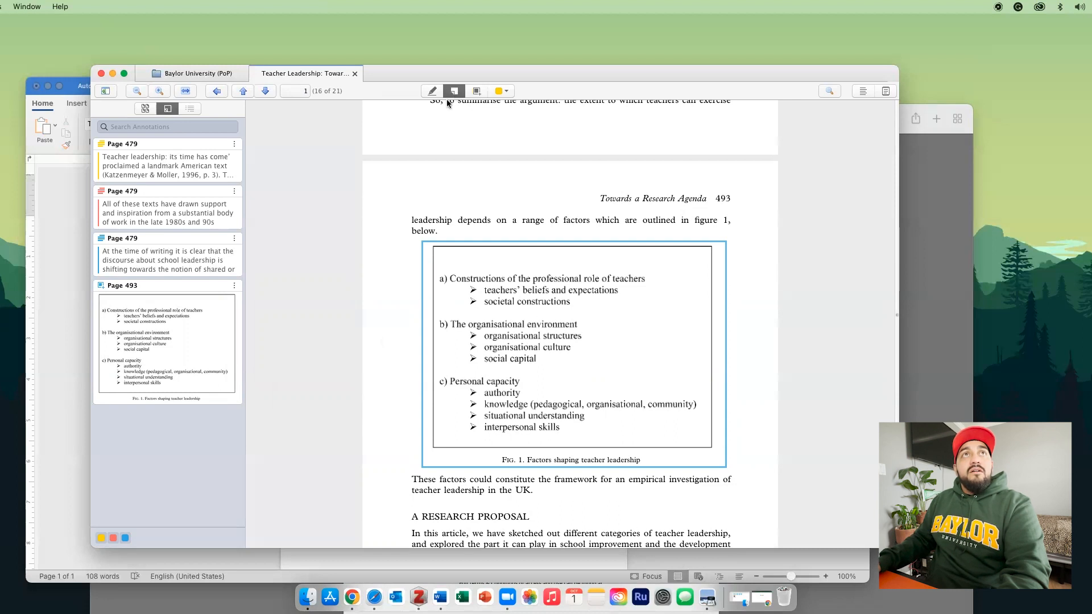
click(376, 317)
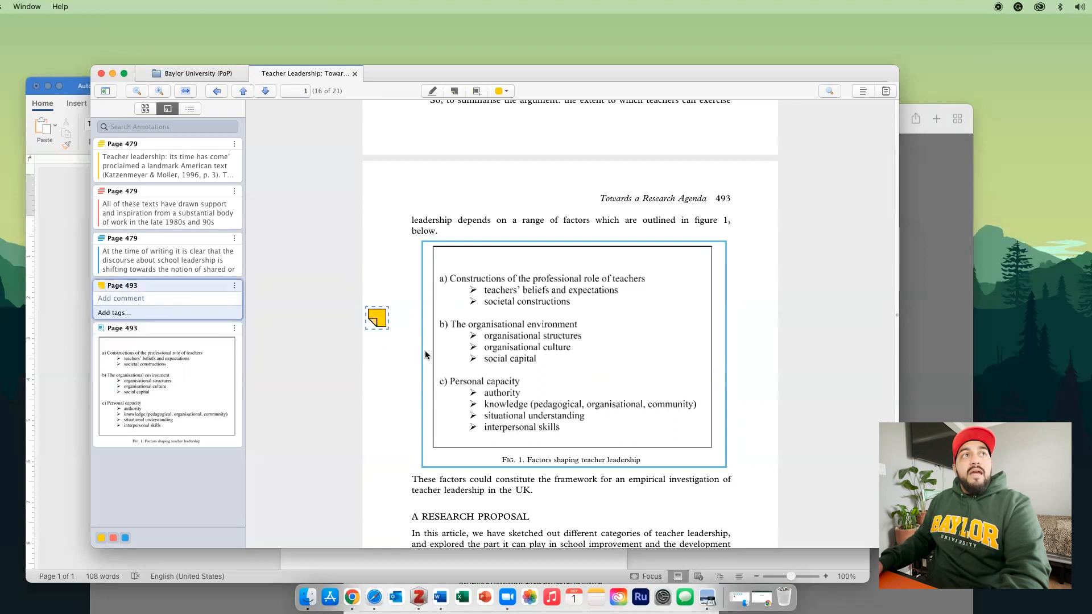
text(sldfjsldjslj)
key(BackSpace)
key(BackSpace)
key(BackSpace)
key(BackSpace)
key(BackSpace)
key(BackSpace)
key(BackSpace)
key(BackSpace)
key(BackSpace)
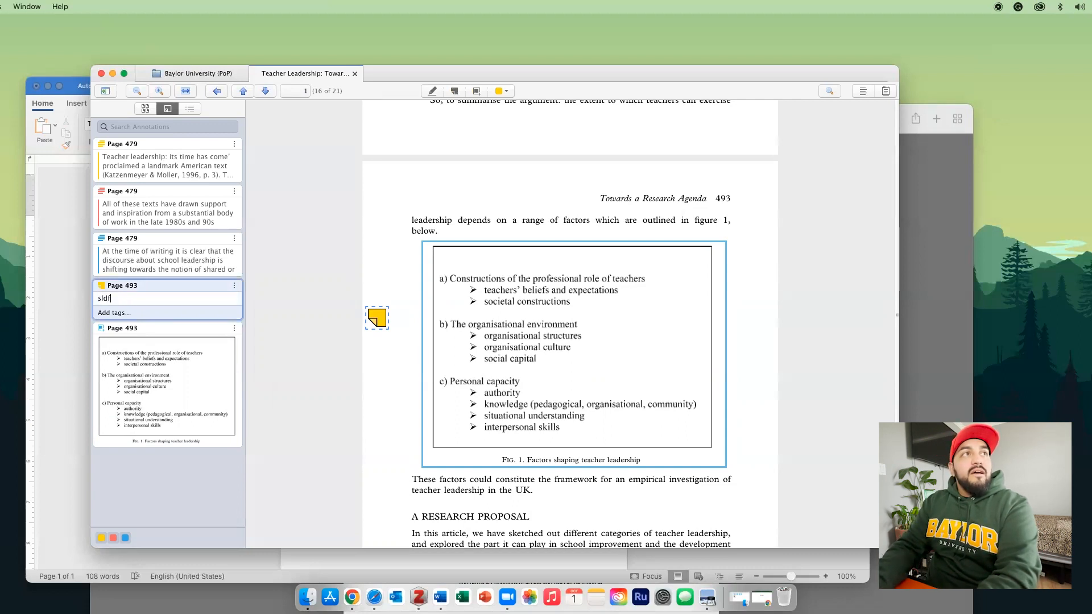
Enter "Here is an example comment." as the comment of the page 493 sticky note
text(Here)
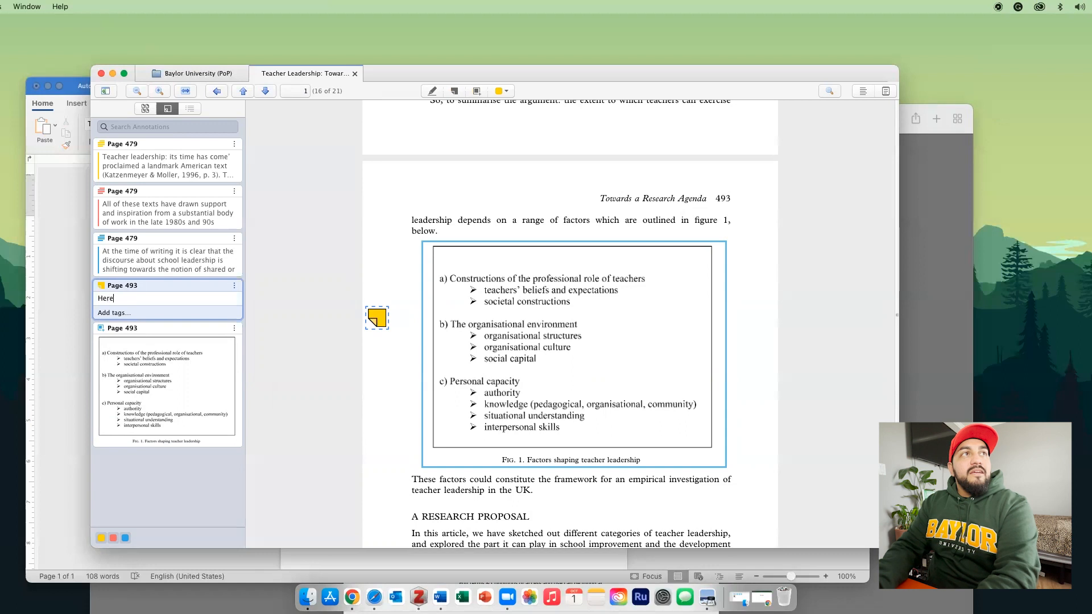
text( is an examp)
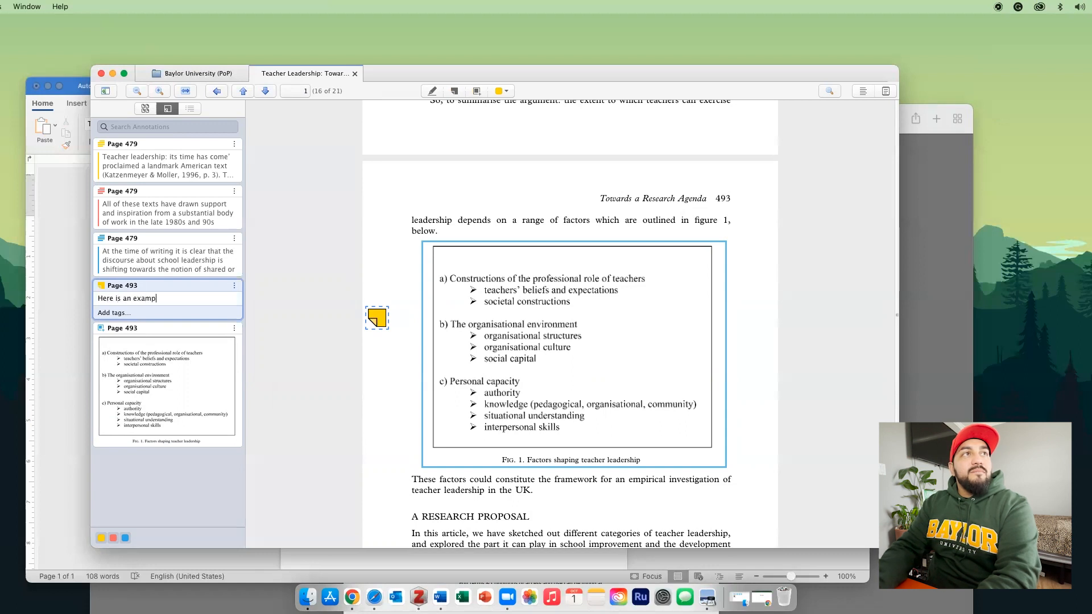
text(le comment.)
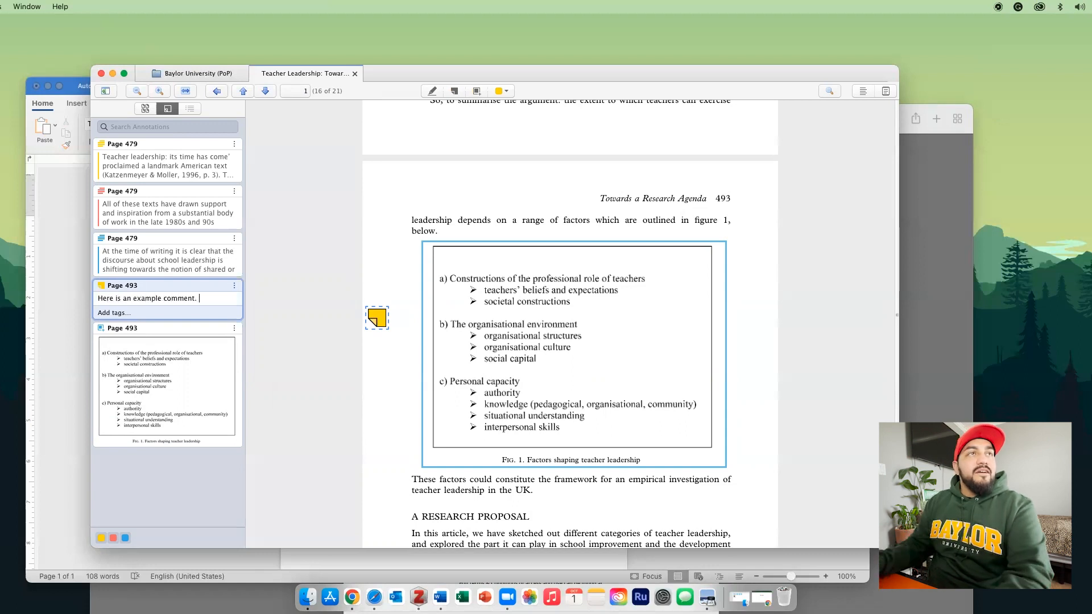
key(Return)
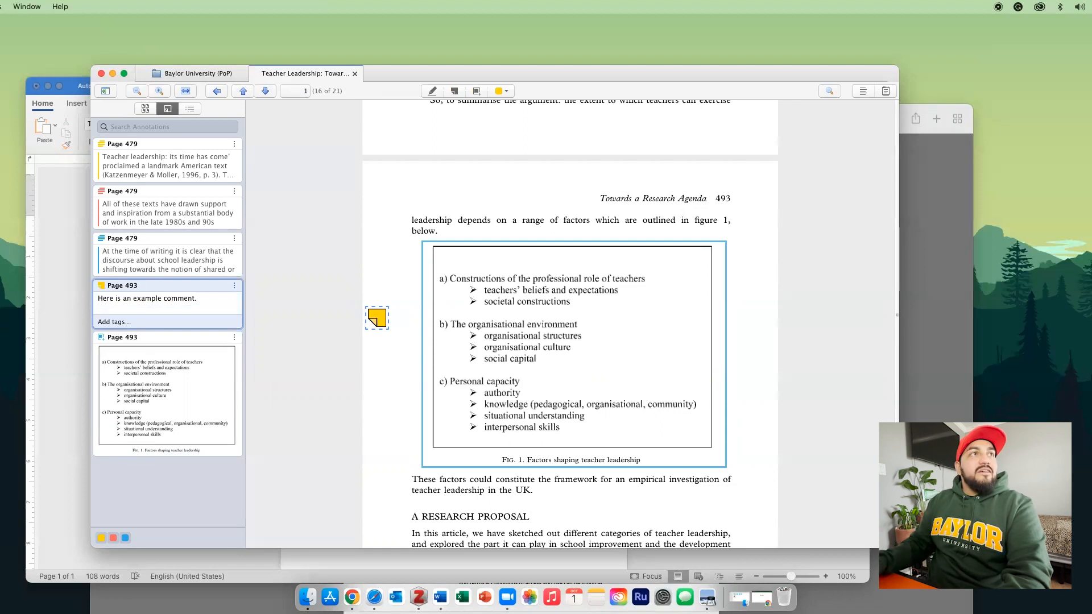
Add the existing tag "Higher Education" to the page 493 sticky note
click(116, 323)
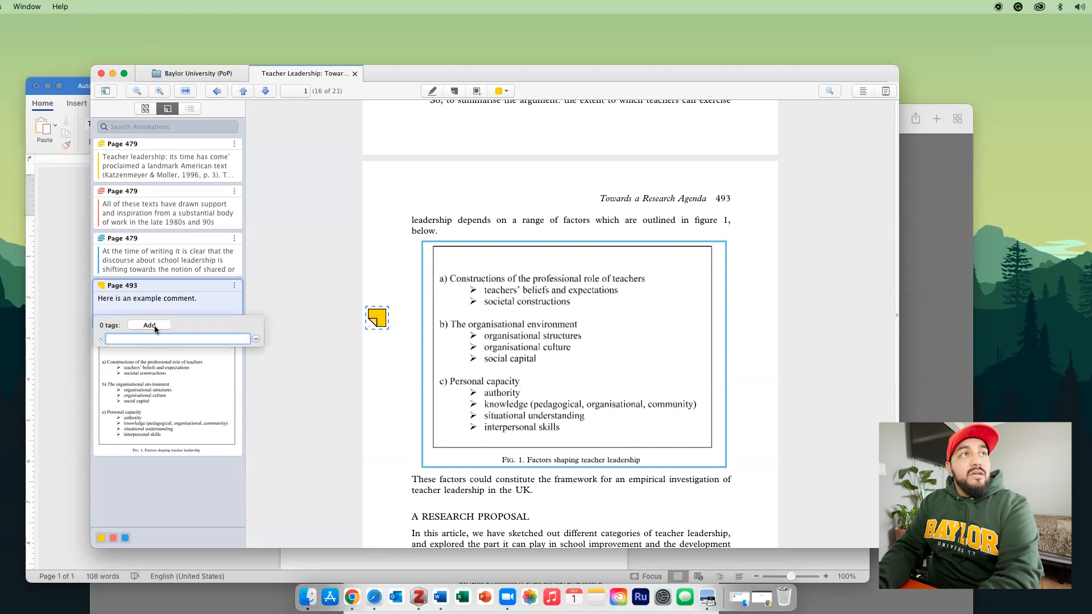
text(high)
key(Escape)
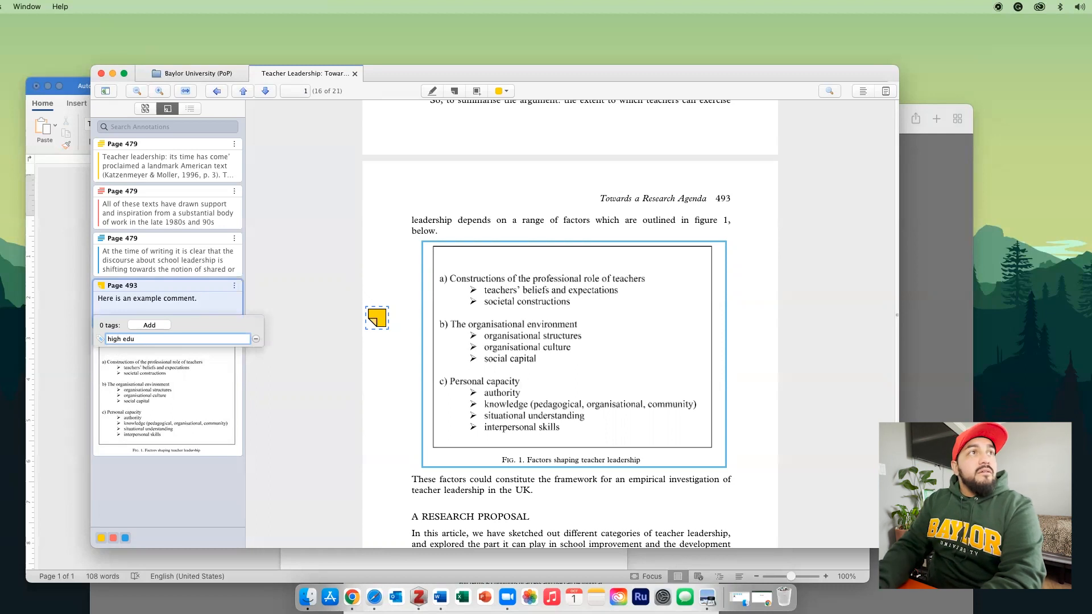
key(BackSpace)
key(BackSpace)
key(BackSpace)
text(er)
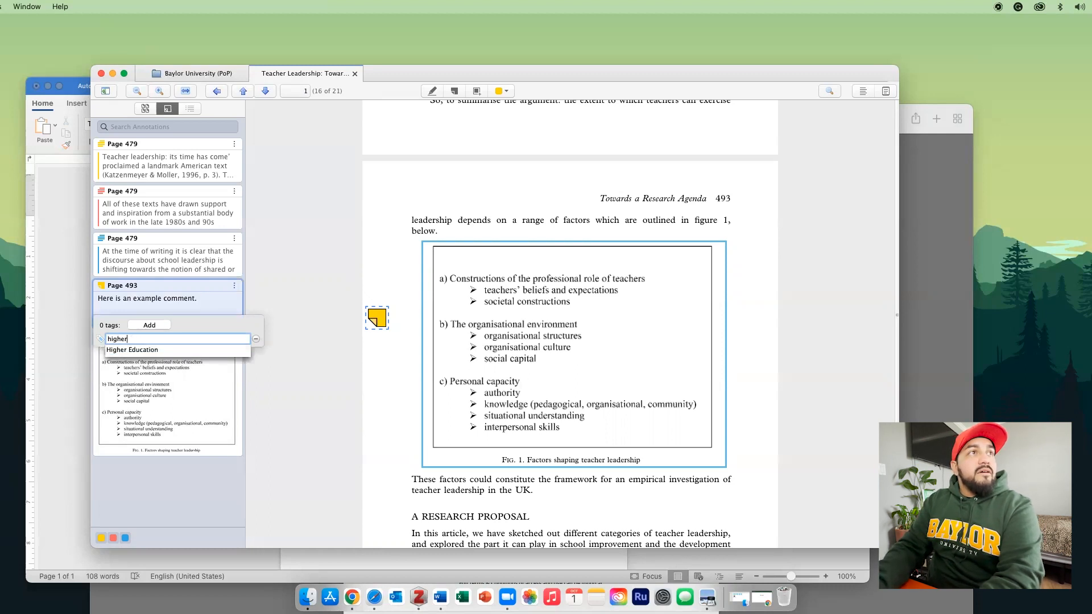
click(129, 348)
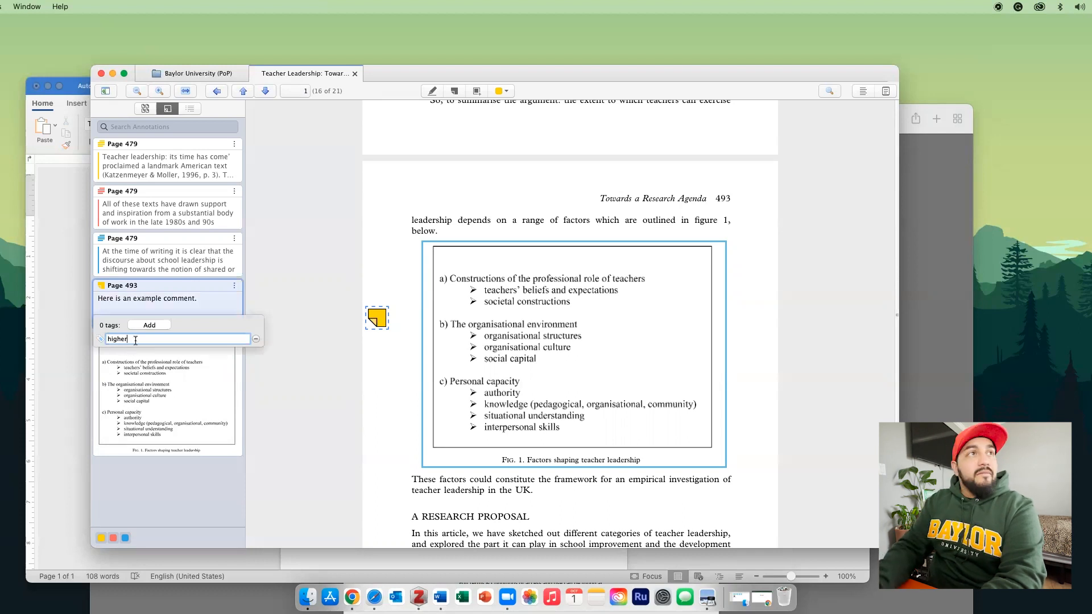
text(e)
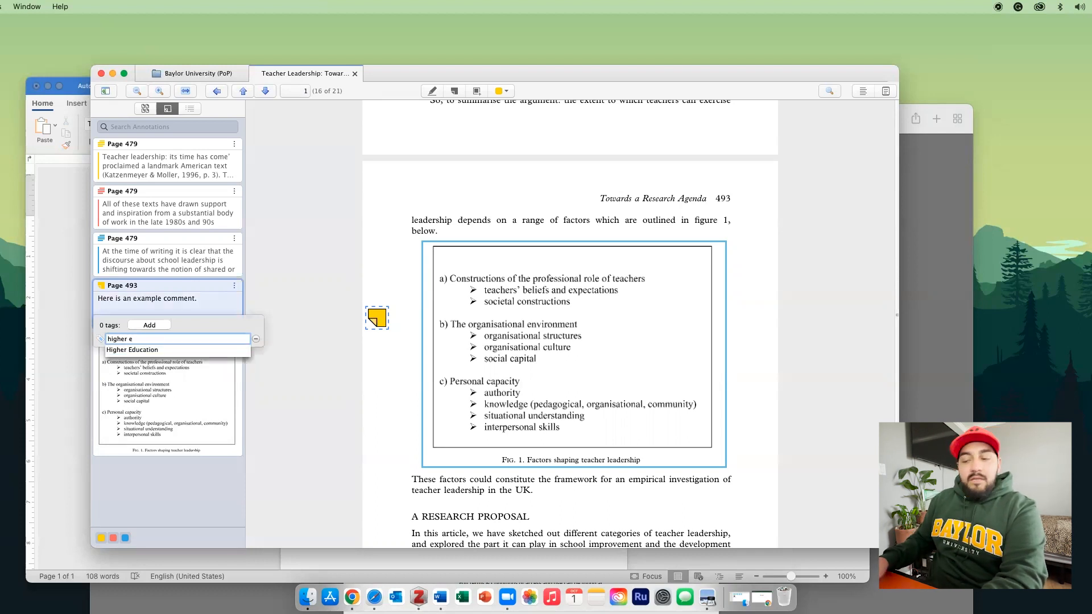
key(Down)
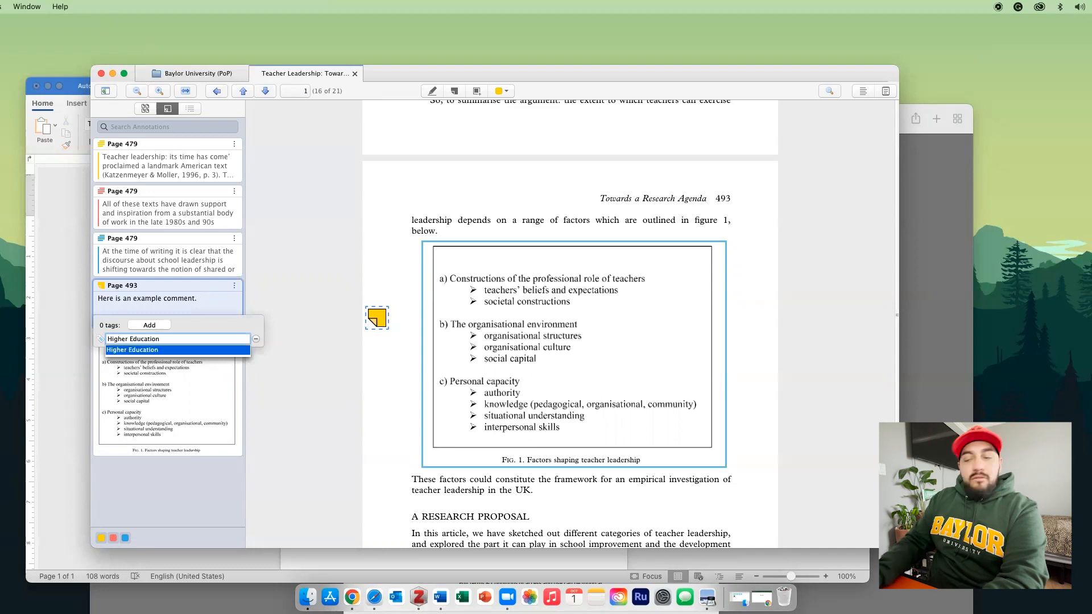
key(Return)
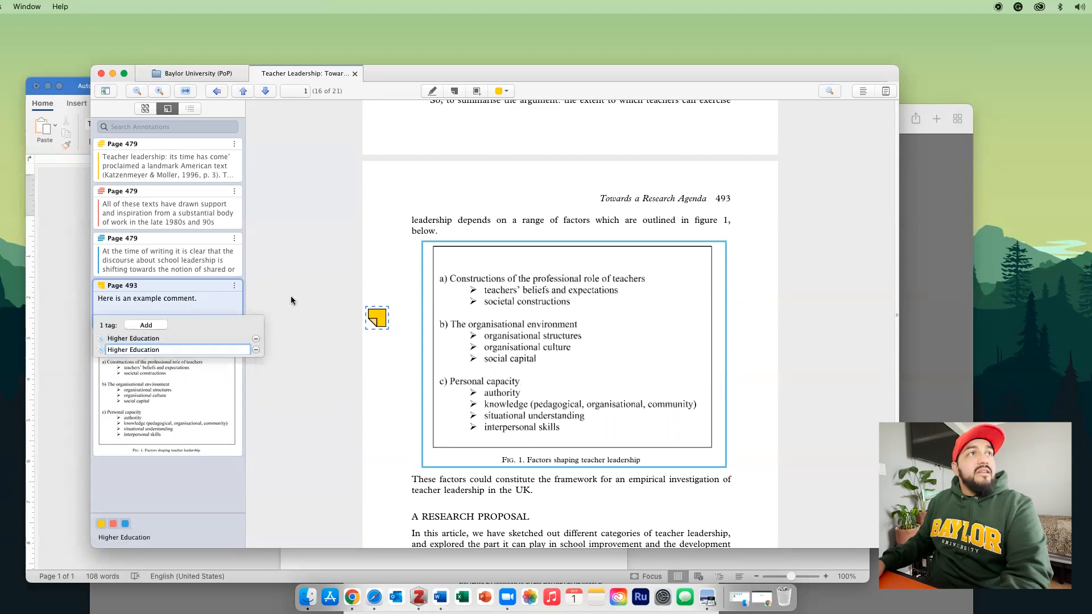
click(268, 304)
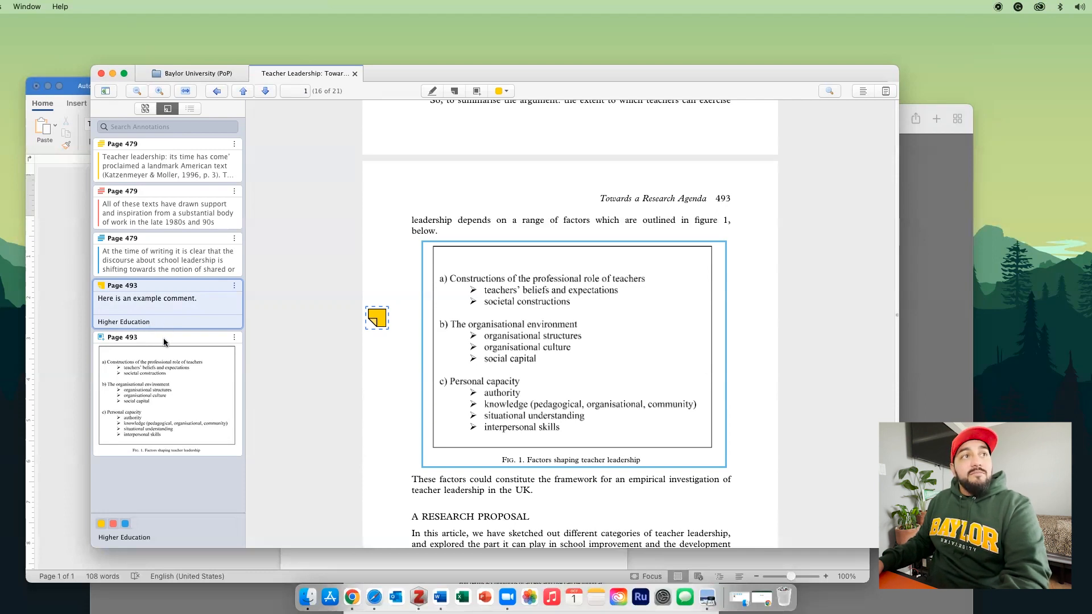
Show the notes attached to the article "Teacher Leadership: Towards a research agenda" in the library
click(179, 73)
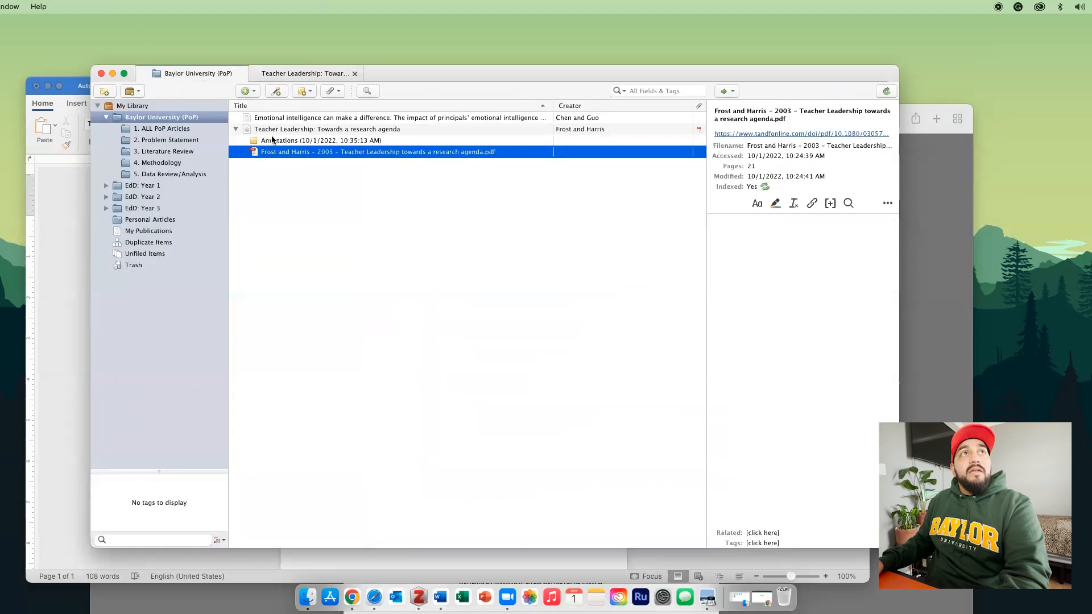
click(290, 130)
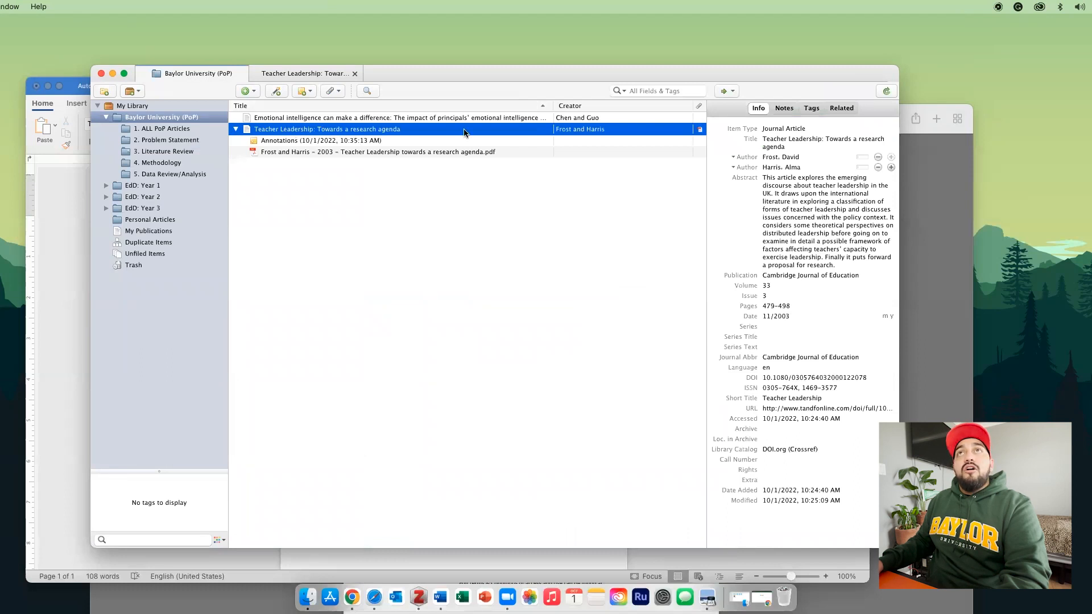
click(784, 109)
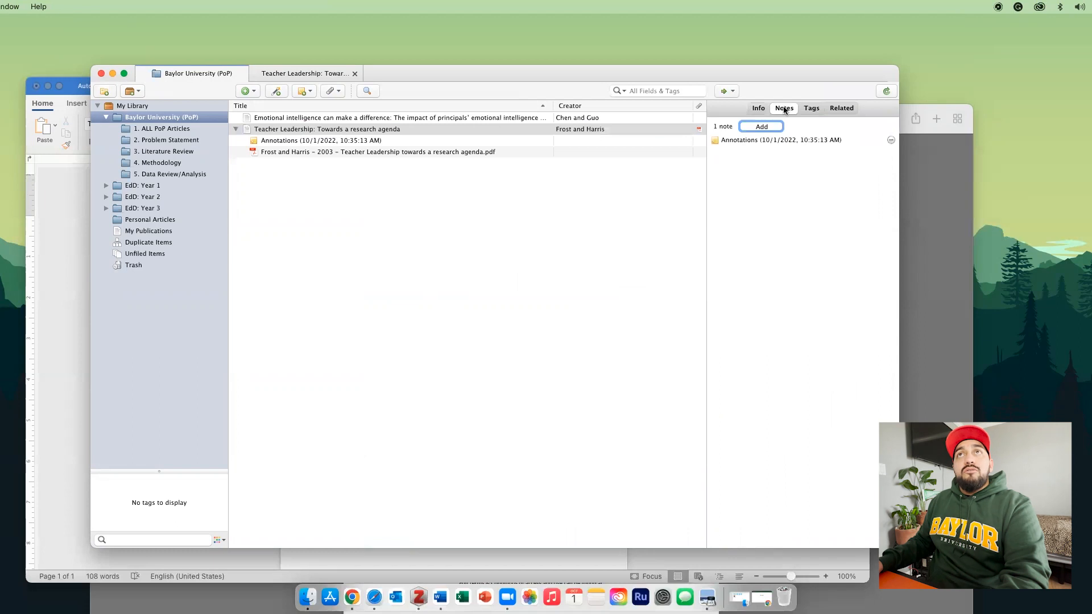
Review the article's annotations note, then inspect the tags and related items of "Teacher Leadership: Towards a research agenda"
click(759, 140)
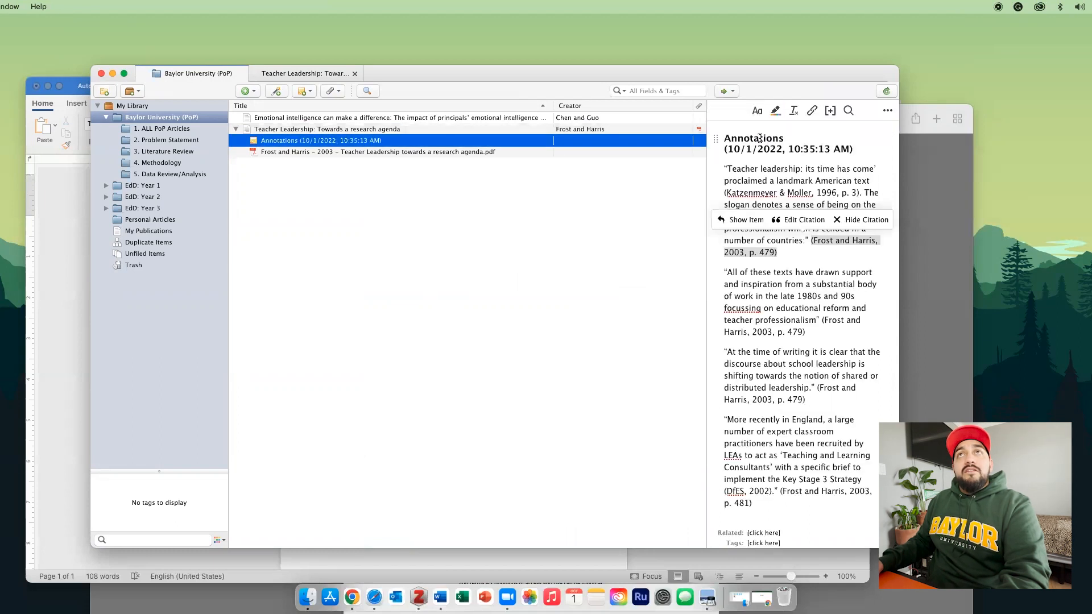
click(284, 130)
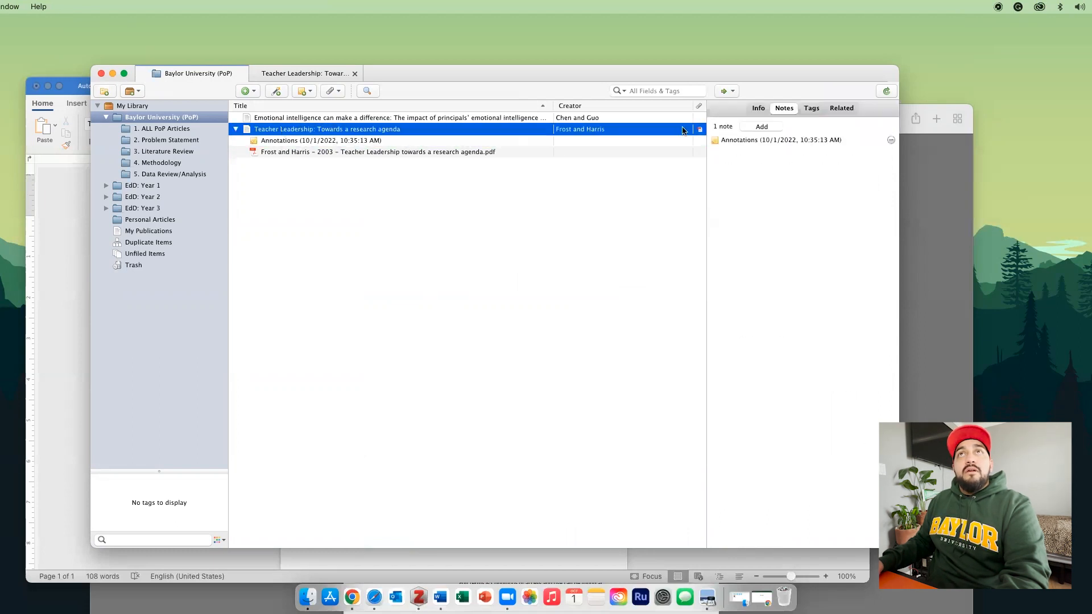
click(812, 109)
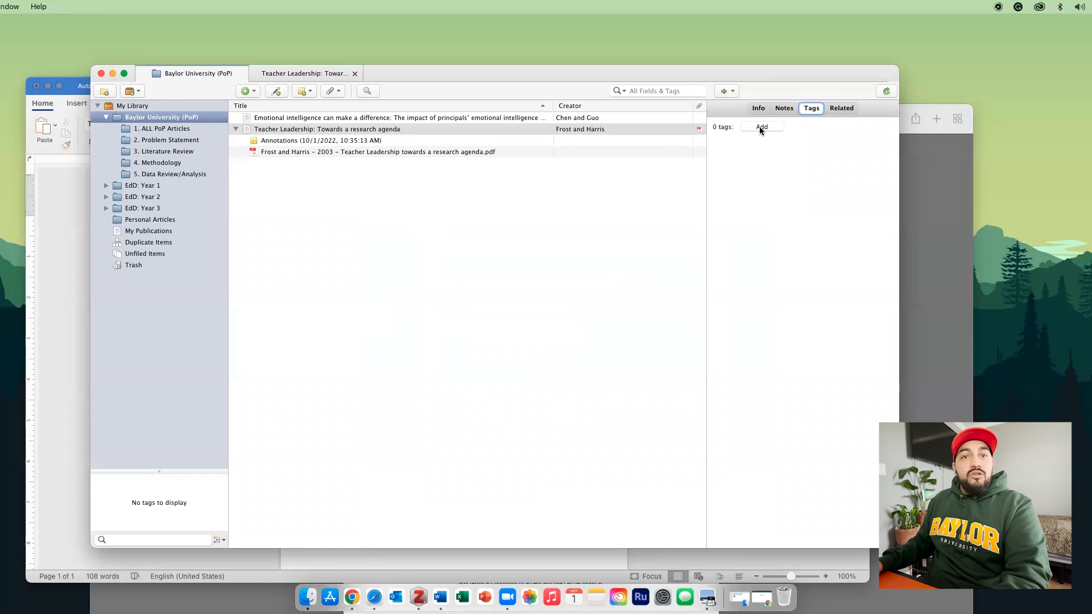
click(836, 109)
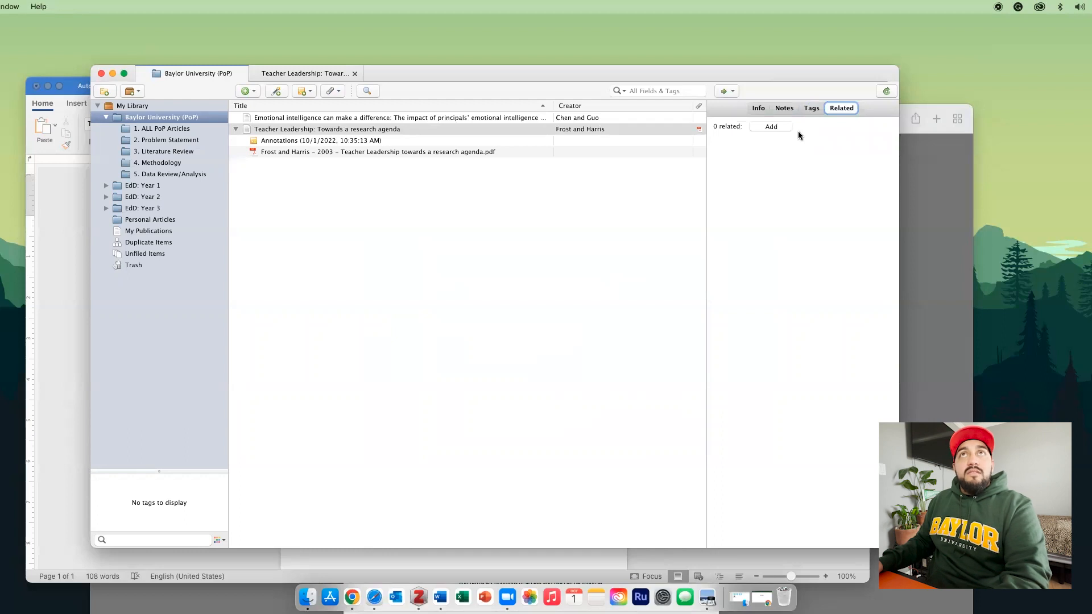
Search the Baylor University (PoP) collection for "higher education" and clear the search
click(645, 91)
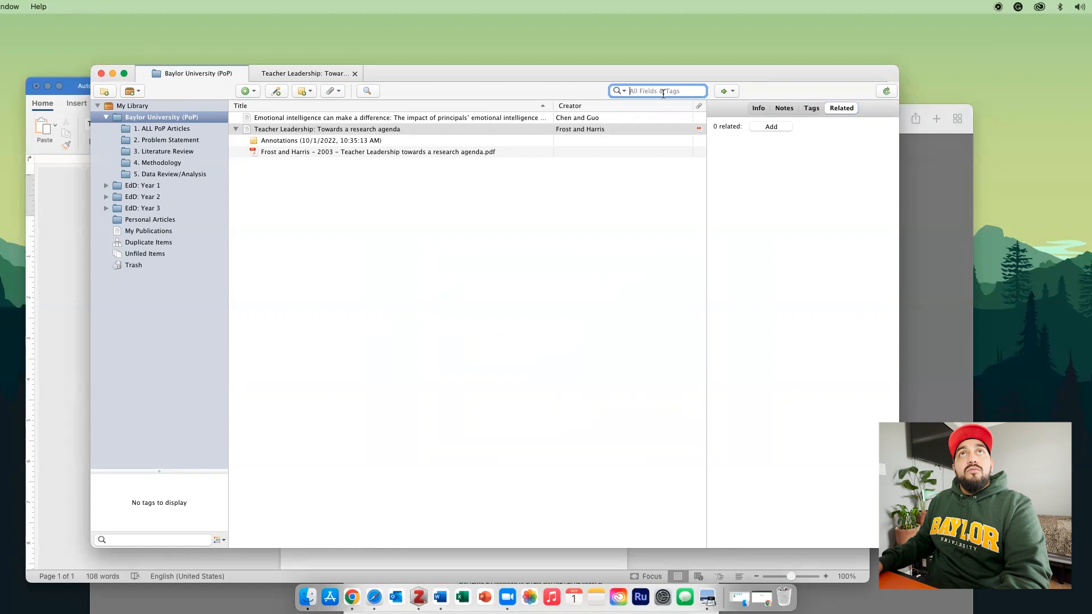
text(higher )
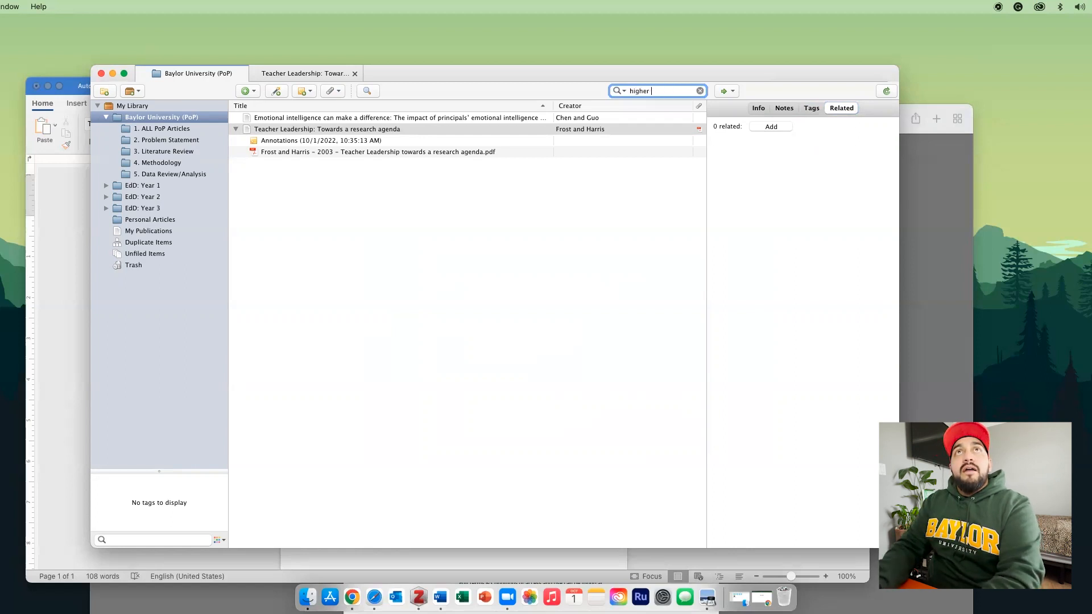
text(education)
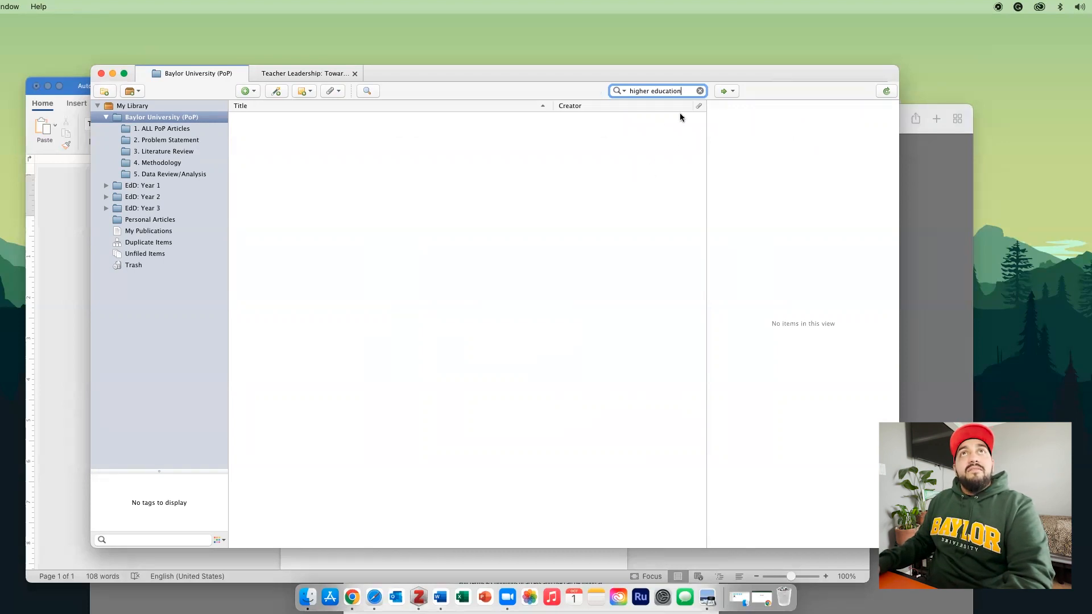
click(701, 92)
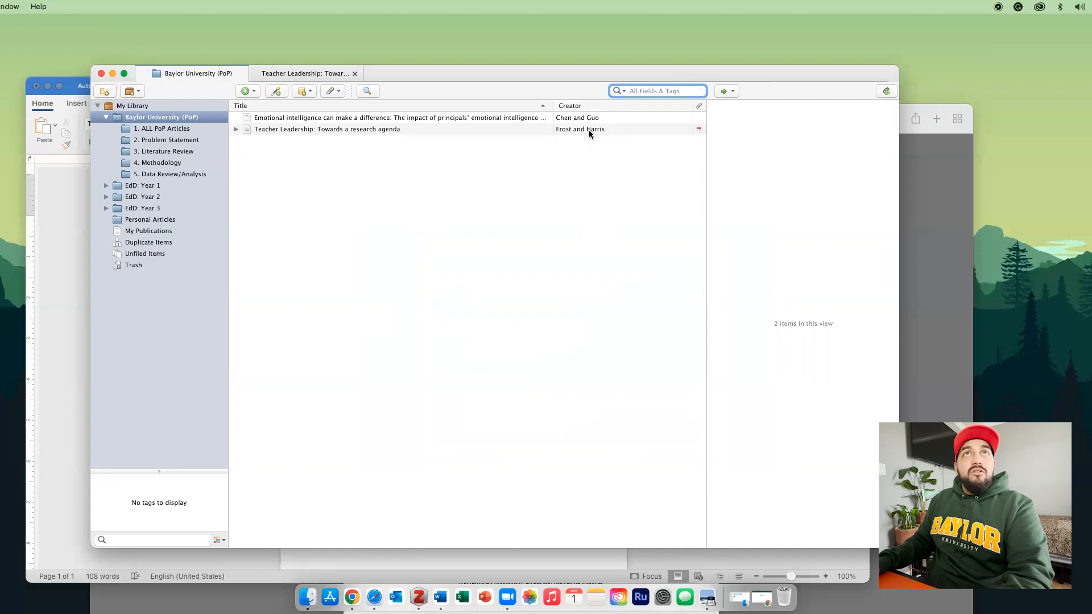
Add the existing tag "Higher Education" to the article "Teacher Leadership: Towards a research agenda"
click(387, 129)
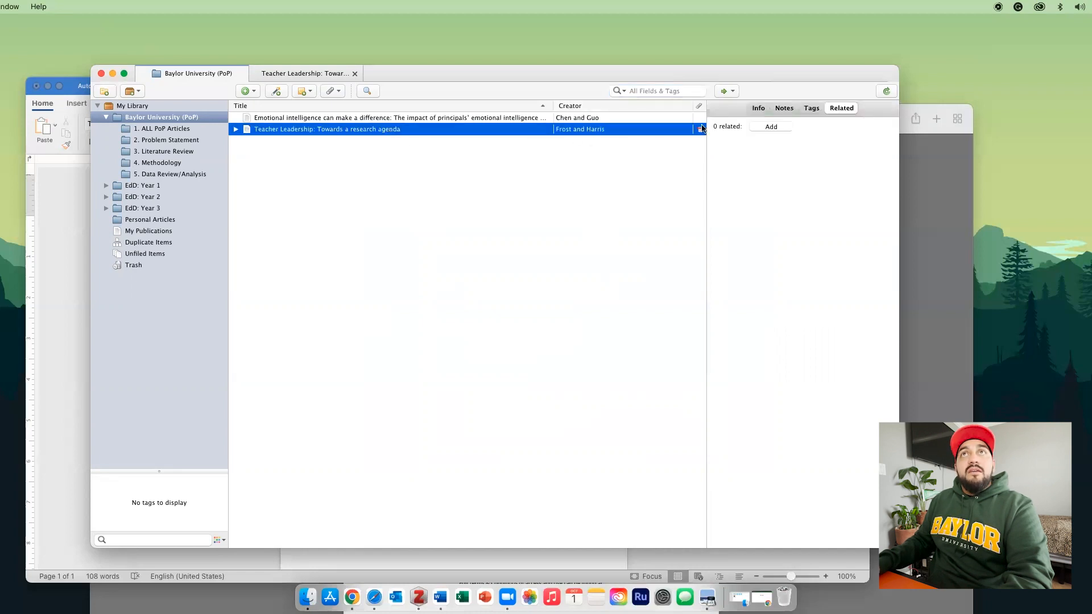
click(812, 108)
click(777, 126)
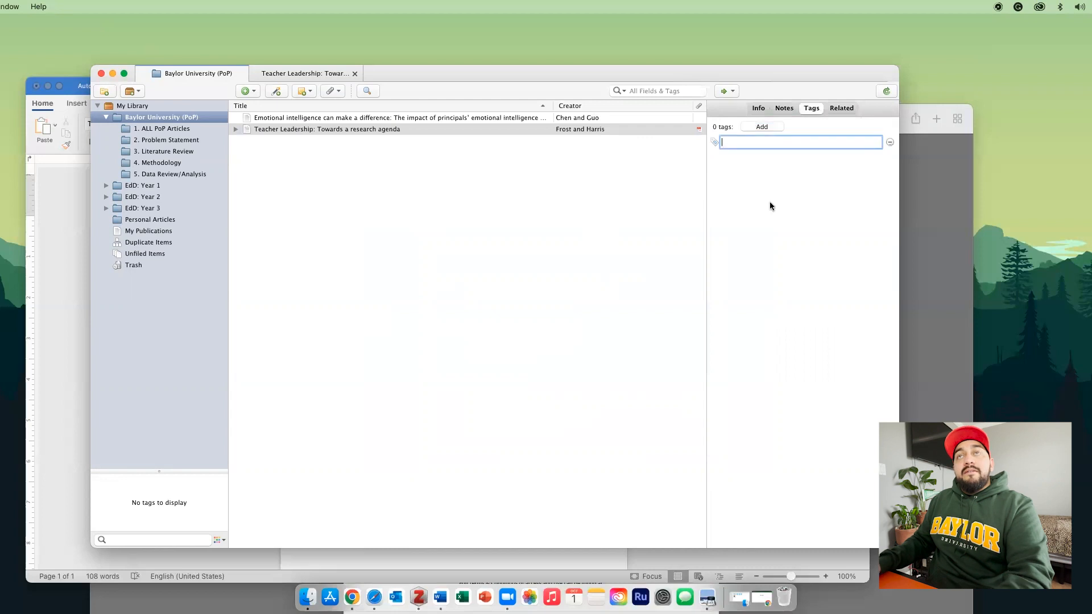
text(higher)
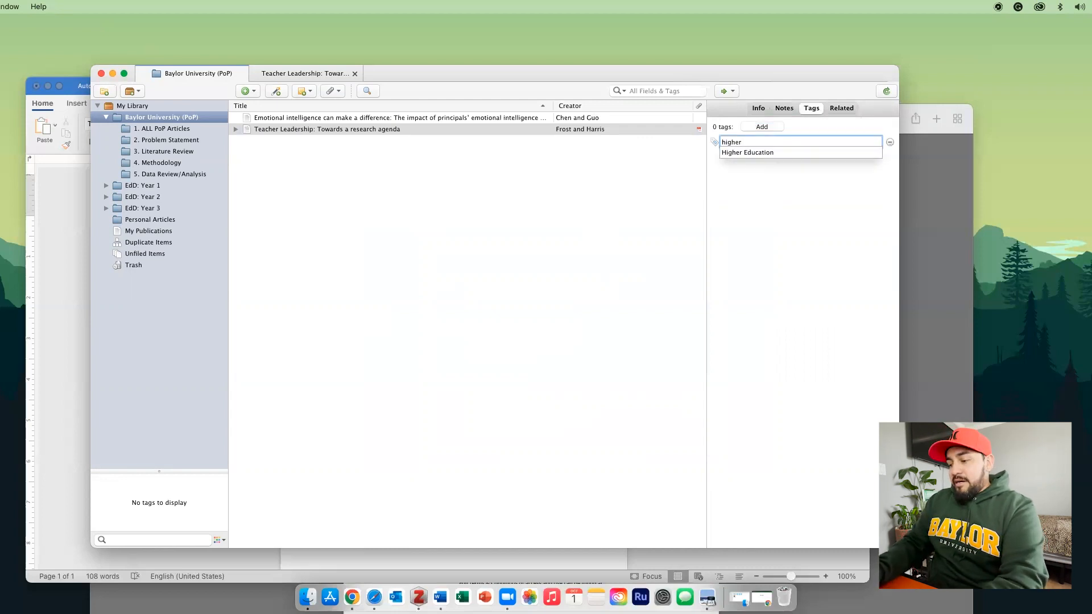
key(Down)
key(Return)
key(Return)
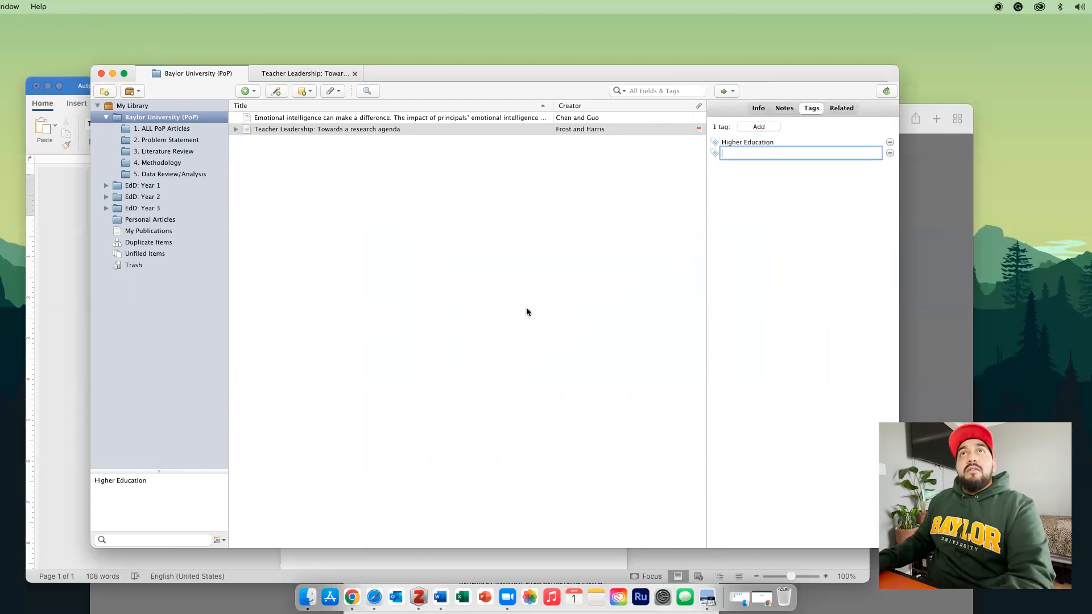
Compare the tags of the two articles in the collection and search all fields and tags for "higher"
click(479, 117)
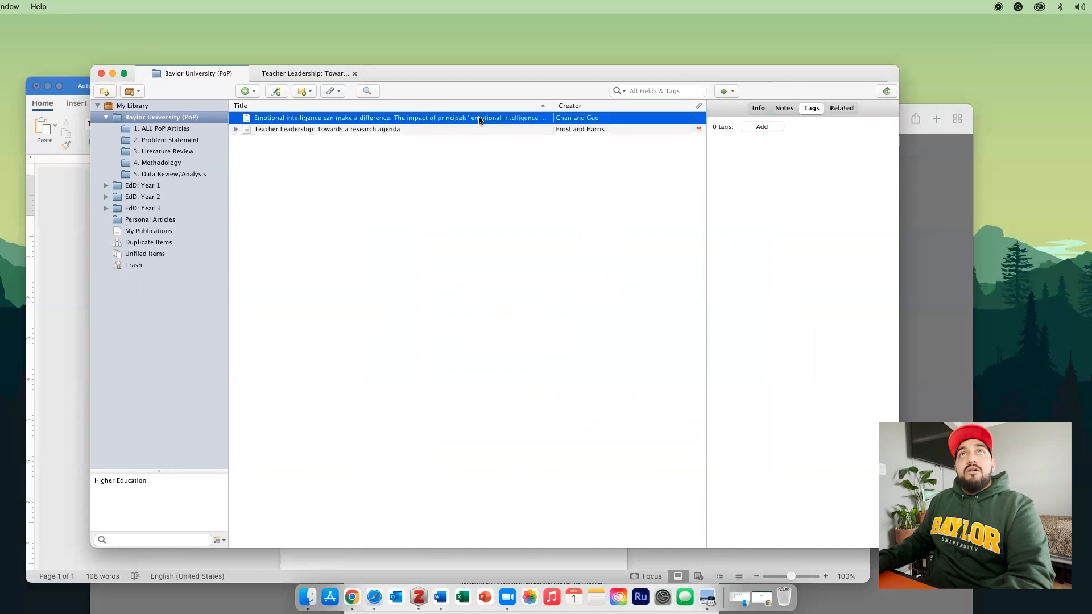
click(481, 129)
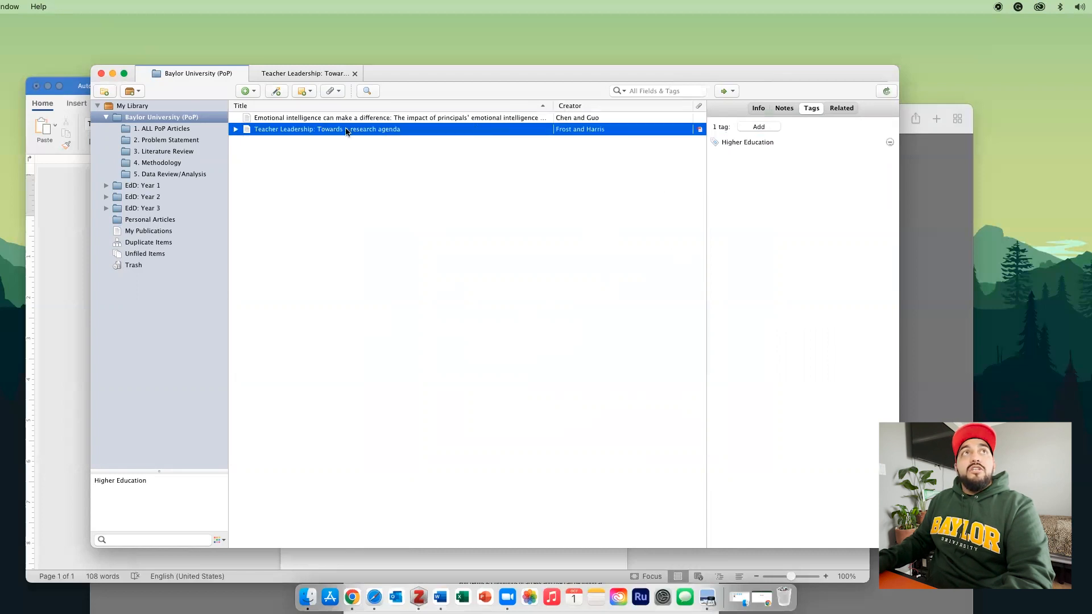
click(654, 90)
text(higher)
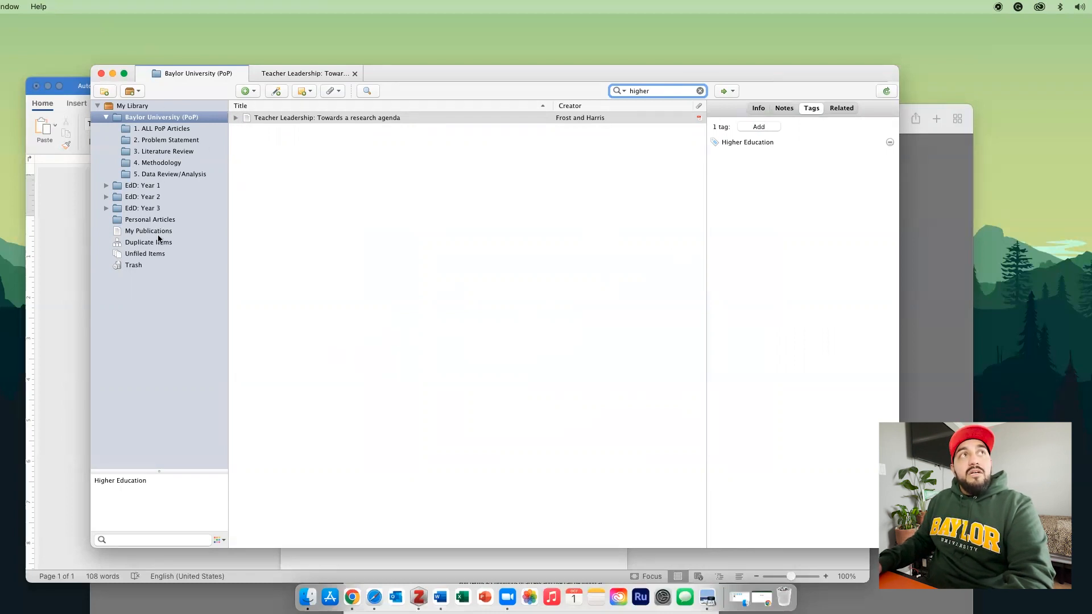
Collapse the Baylor University (PoP) collection, expand EdD: Year 1 and show the items in its Eightfold Path Pictures subcollection
click(110, 120)
click(107, 118)
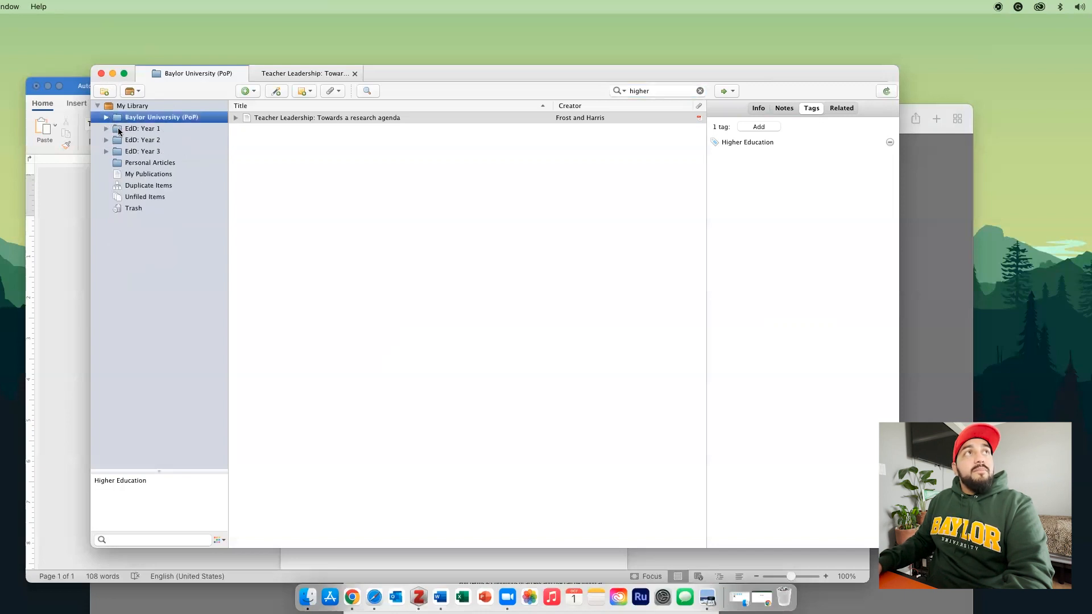
click(107, 130)
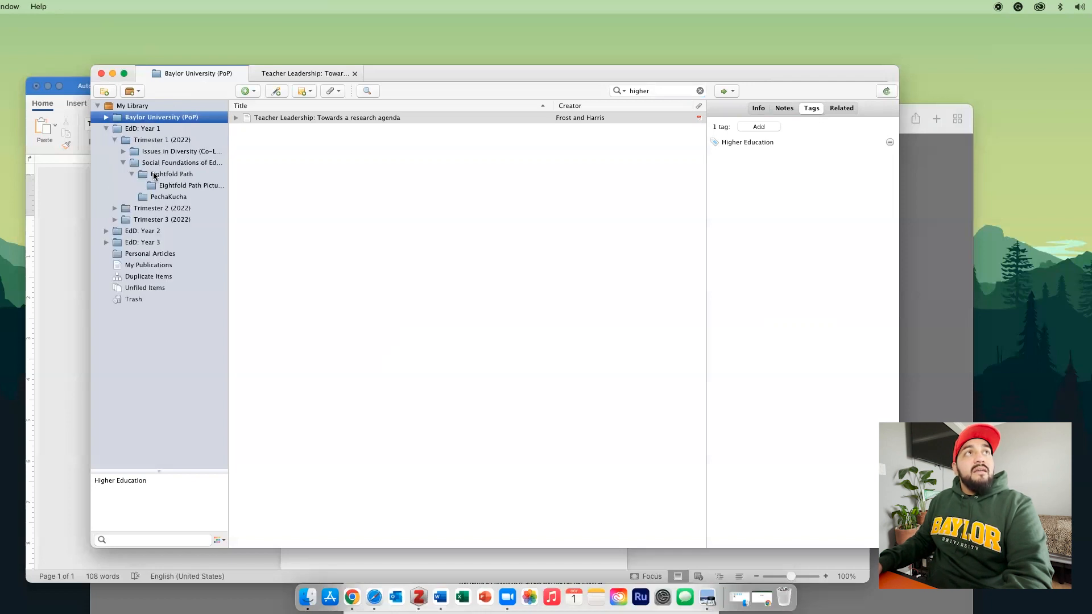
click(185, 187)
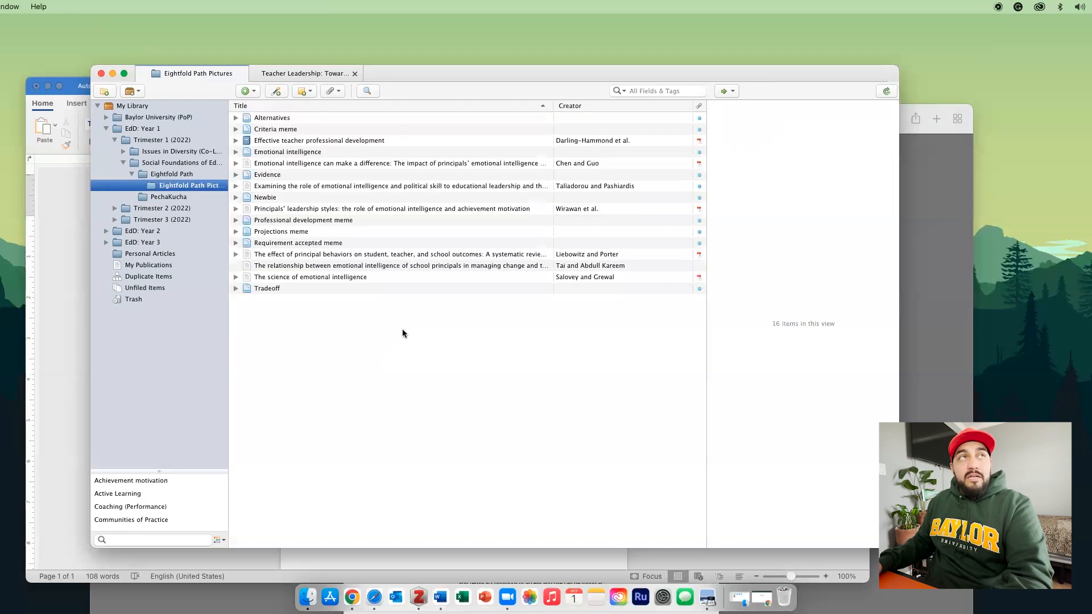
Return to the Baylor University (PoP) collection, view its subcollections, and collapse both it and EdD: Year 1
click(149, 117)
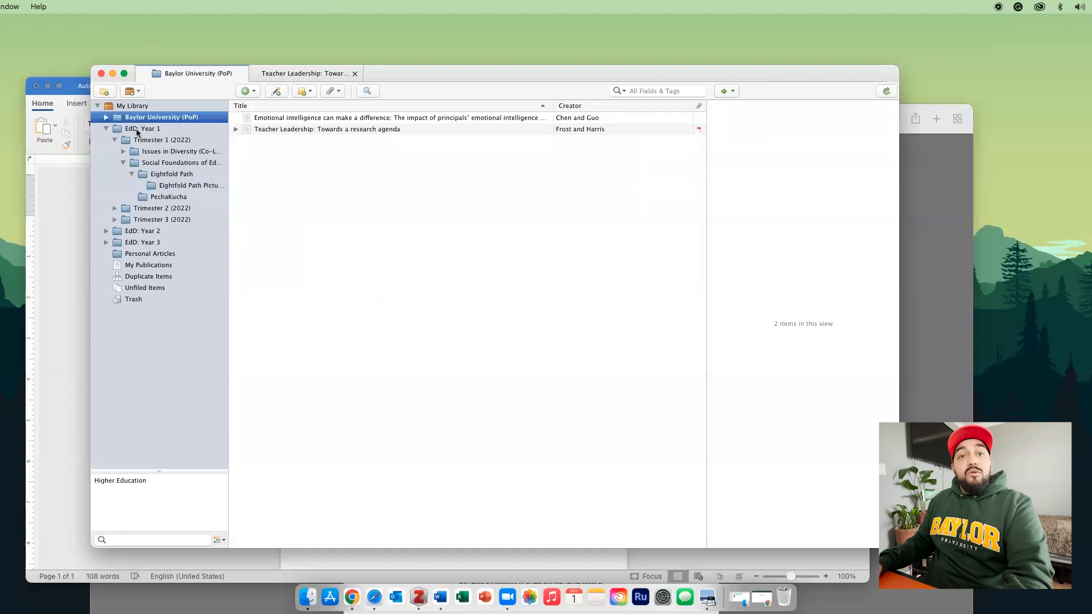
click(105, 117)
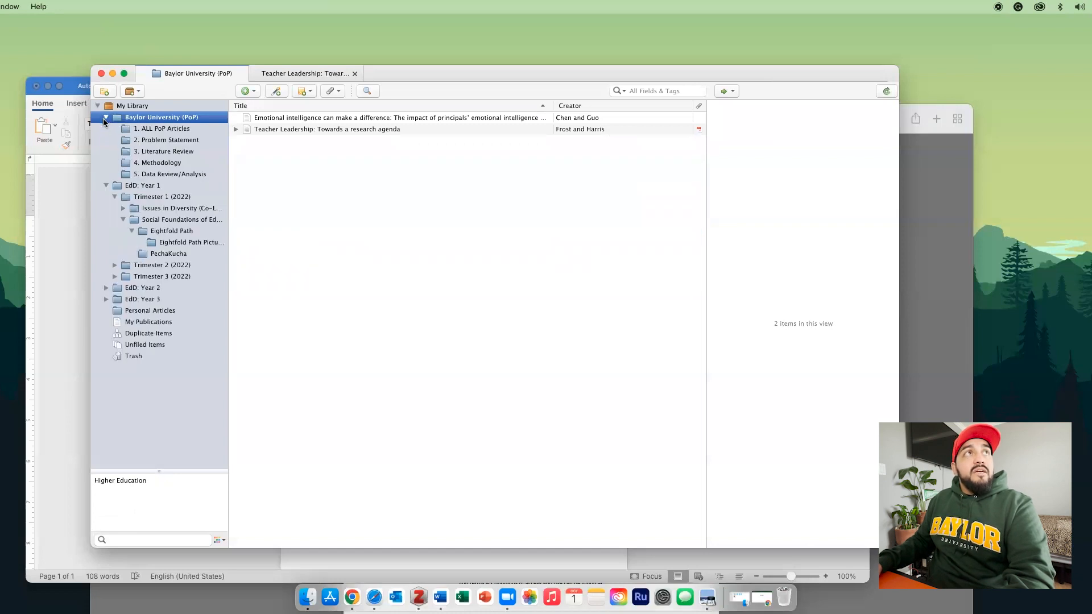
click(105, 118)
click(106, 129)
Browse the full item list of My Library and return to the Baylor University (PoP) collection
click(122, 106)
scroll(479, 330, down, 15)
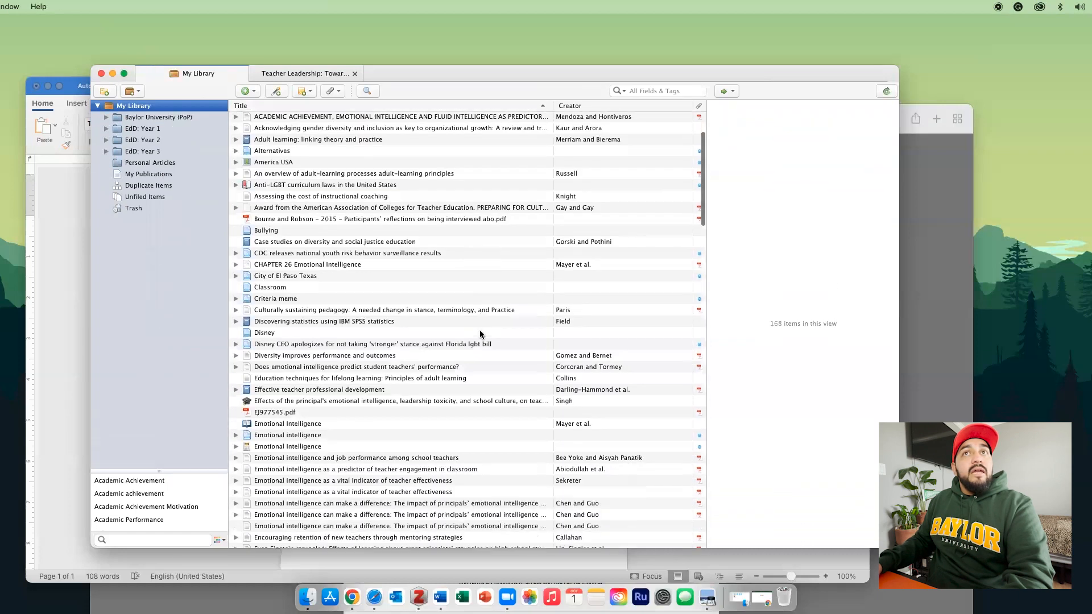
scroll(479, 333, down, 15)
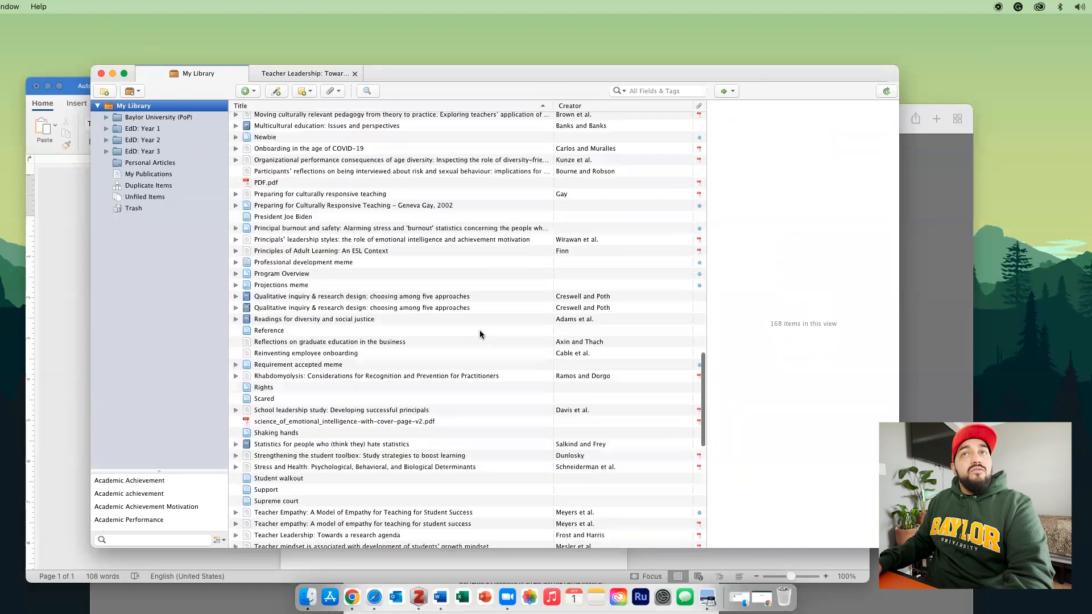
scroll(480, 332, up, 20)
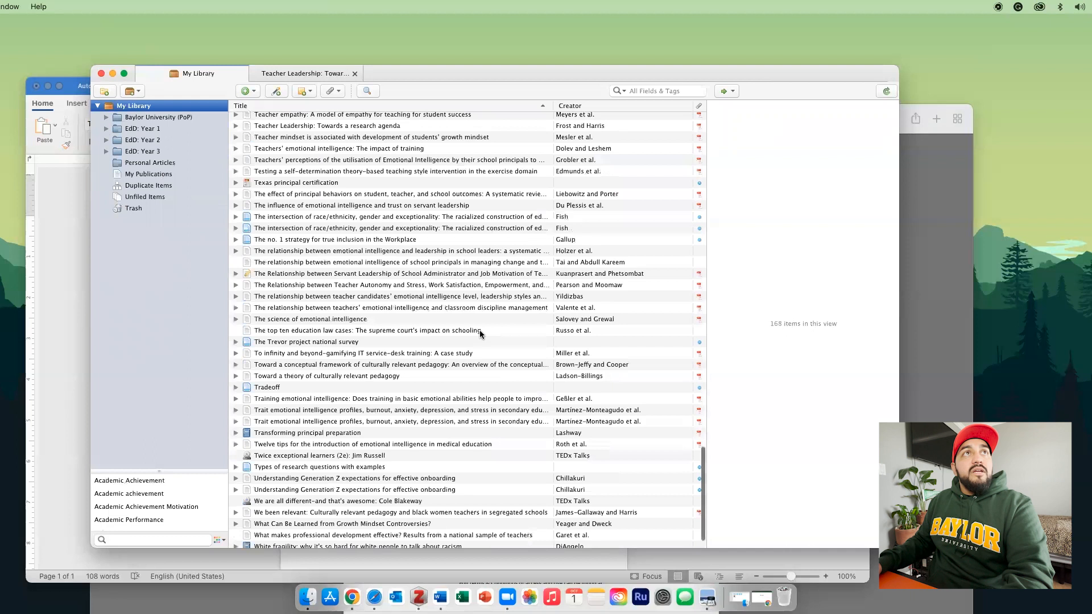
click(140, 118)
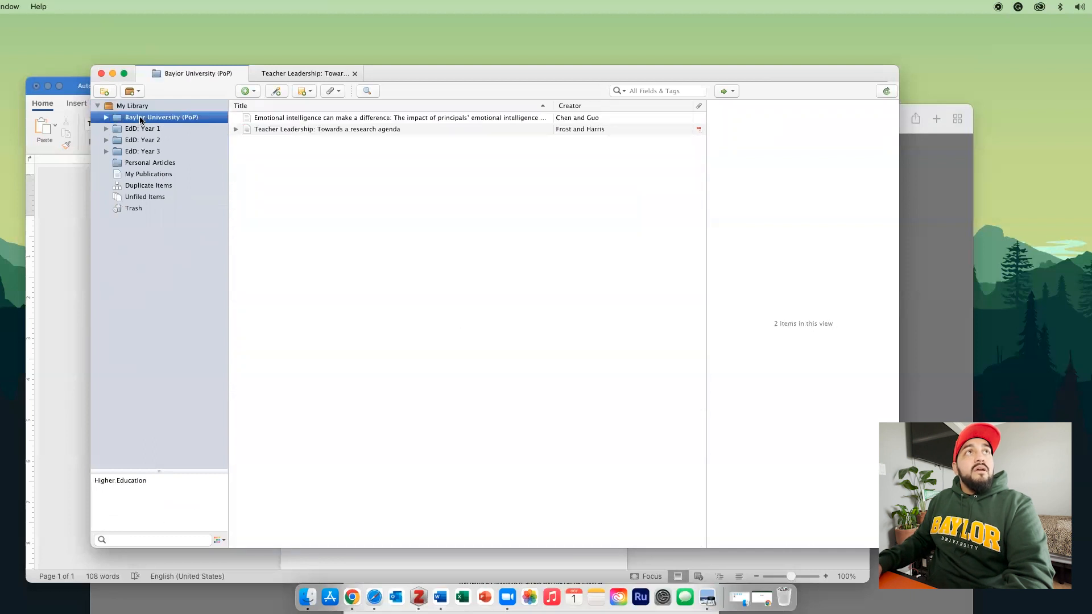